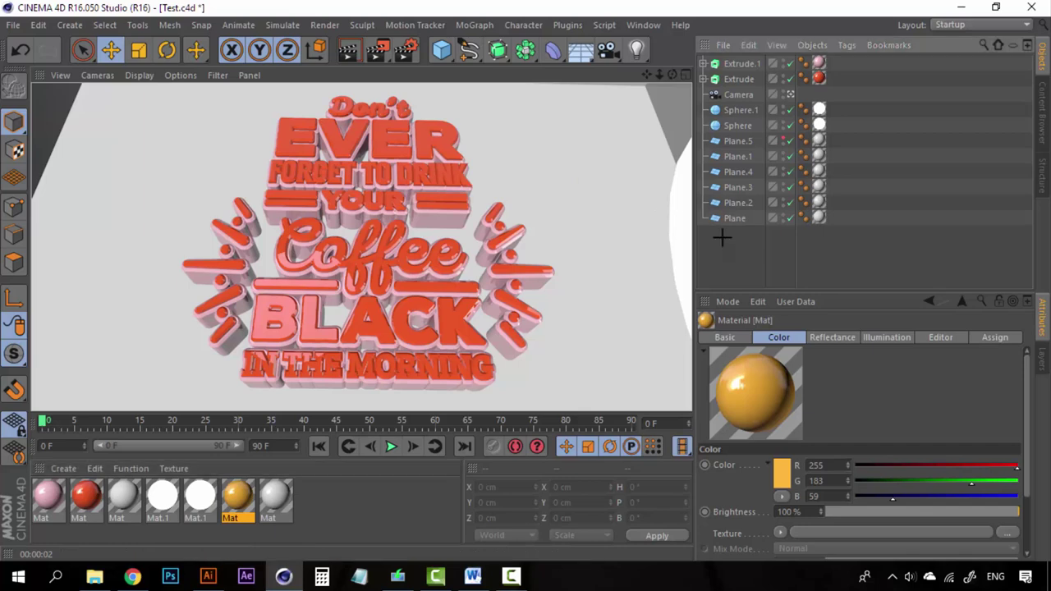
Step: Orbit around the coffee lettering scene, then start a new empty project, Untitled 2
click(488, 238)
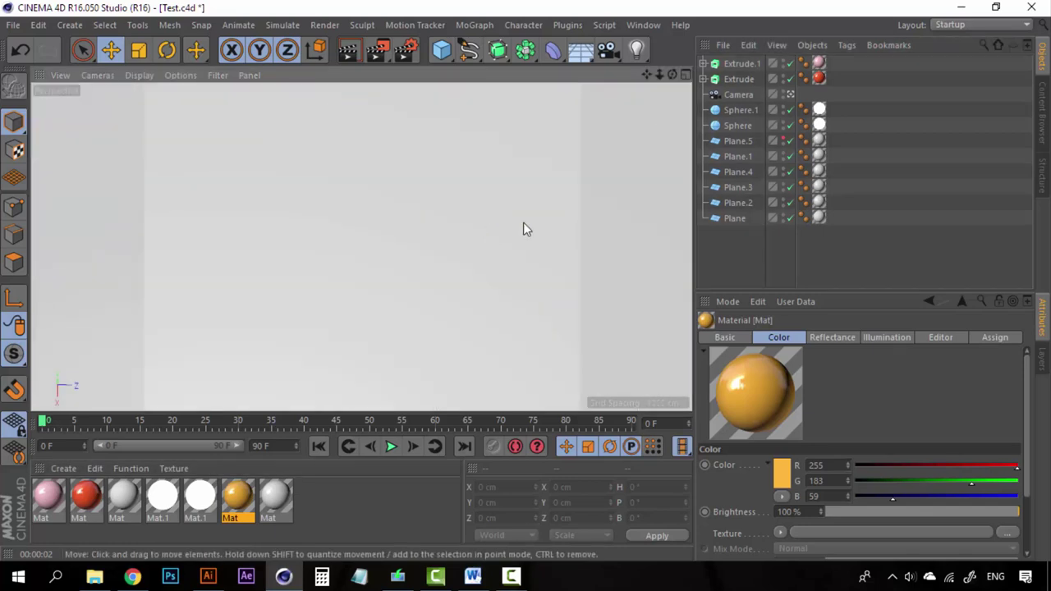
alt+drag(523, 221, 443, 324)
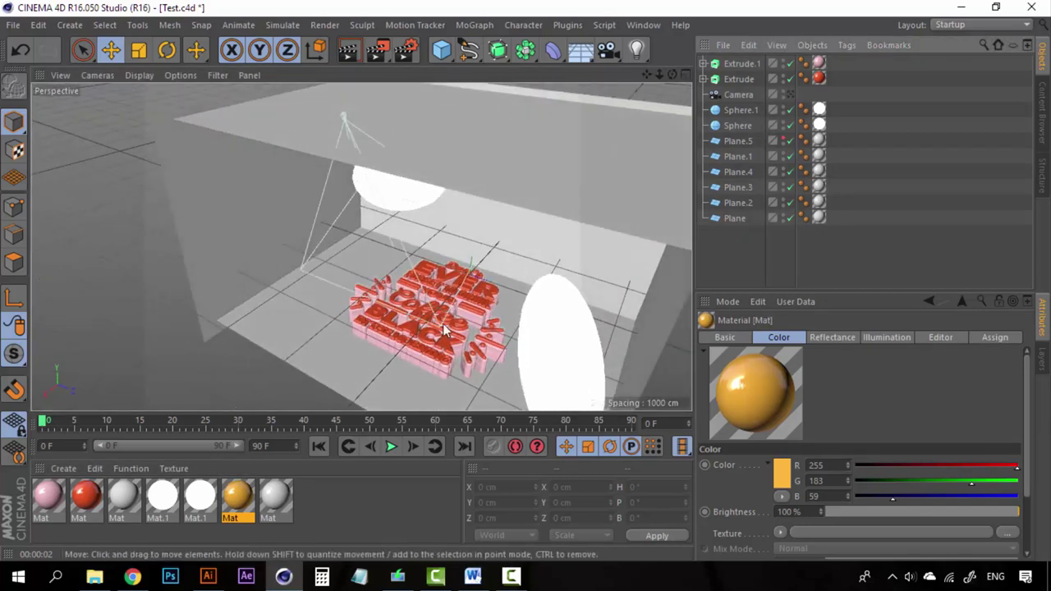
alt+drag(455, 363, 286, 254)
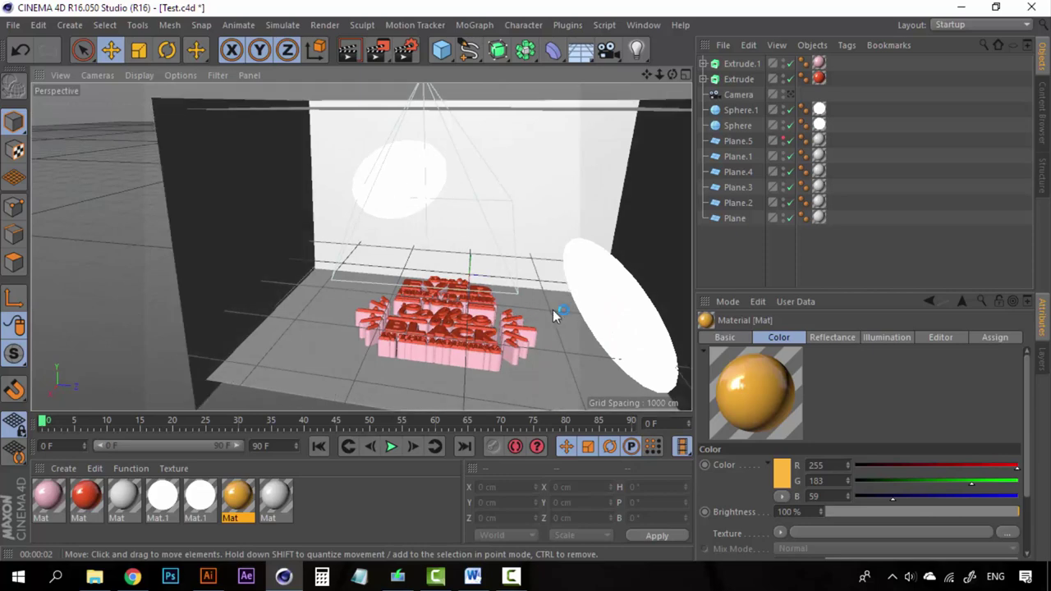
alt+drag(553, 310, 243, 221)
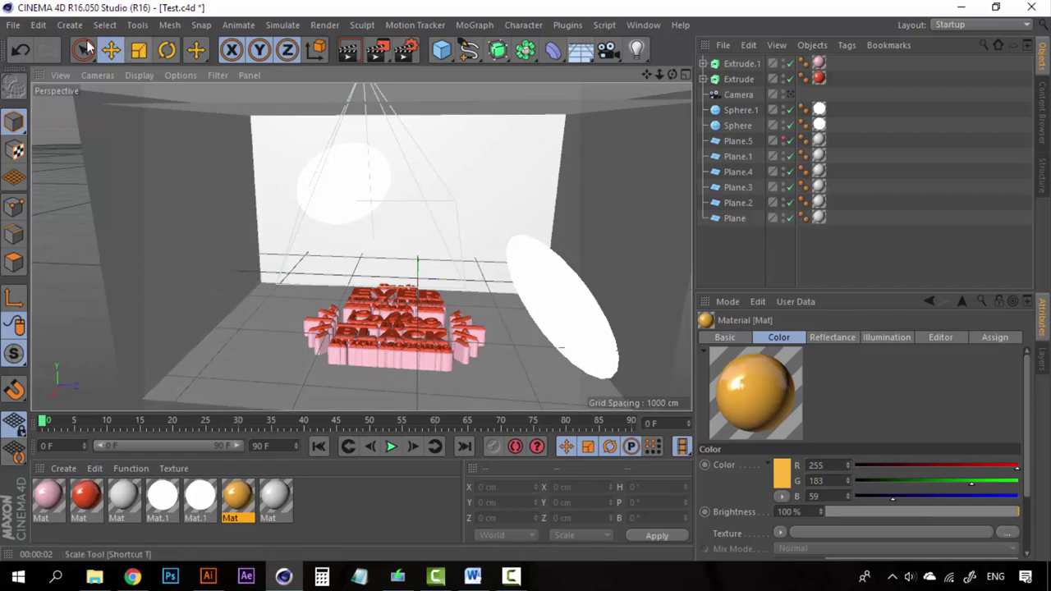
click(14, 26)
click(31, 47)
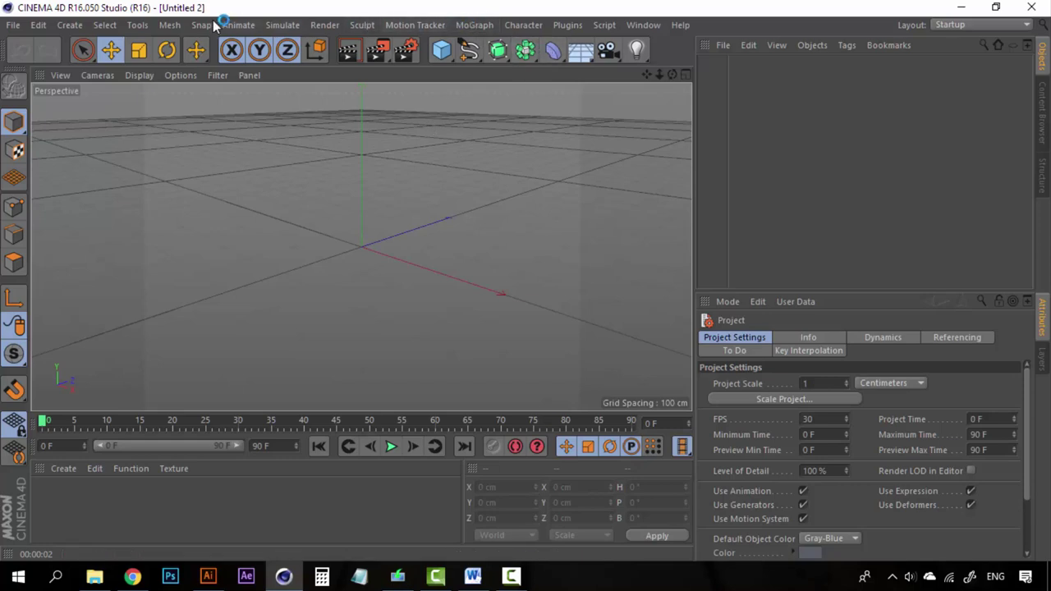
Step: Add a MoGraph MoText object showing the default extruded 'Text' and select it
click(476, 25)
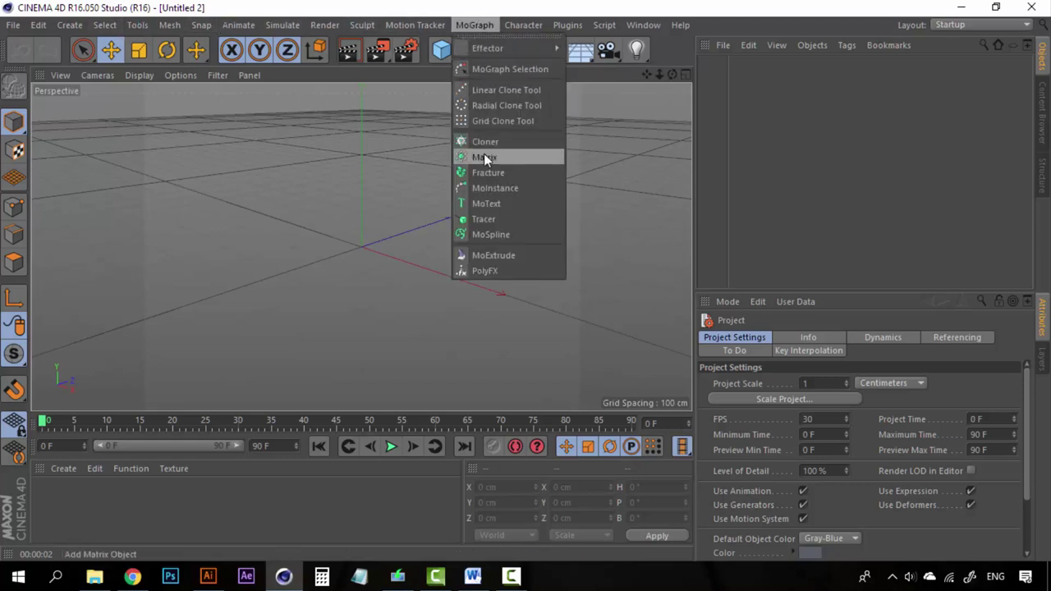
click(489, 205)
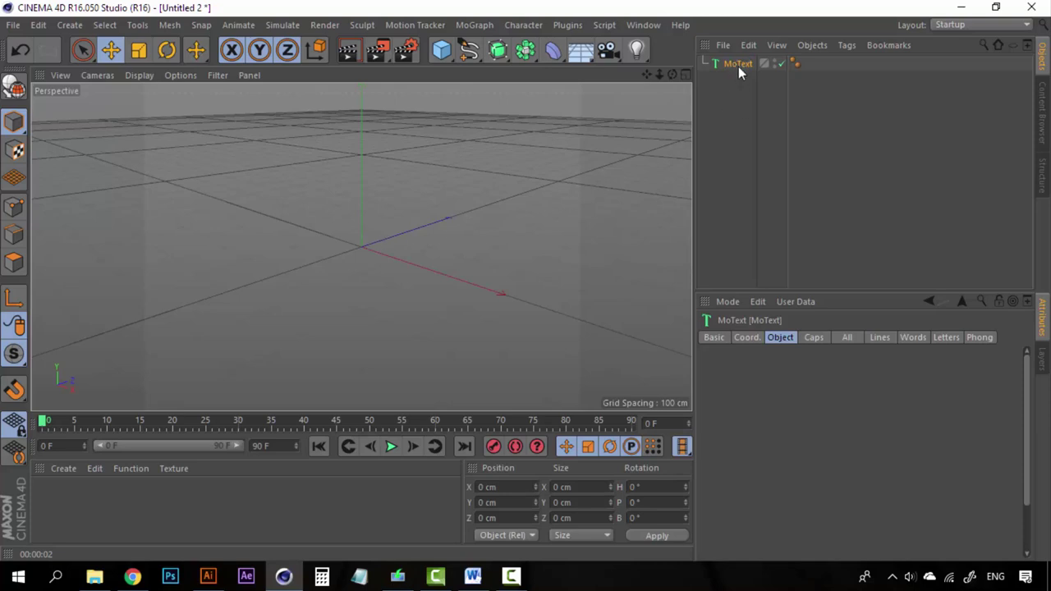
click(668, 64)
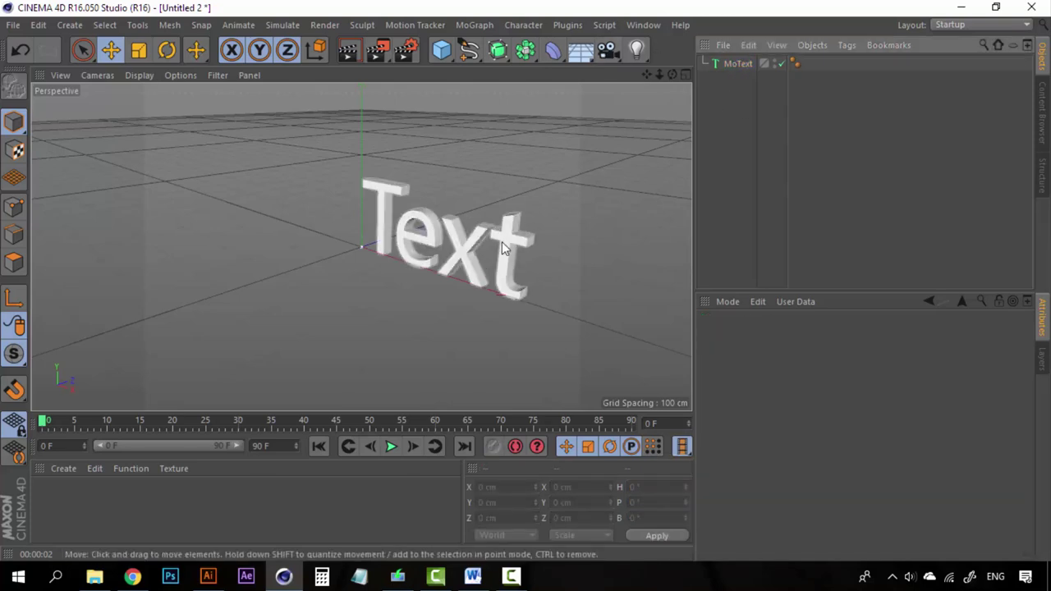
click(735, 65)
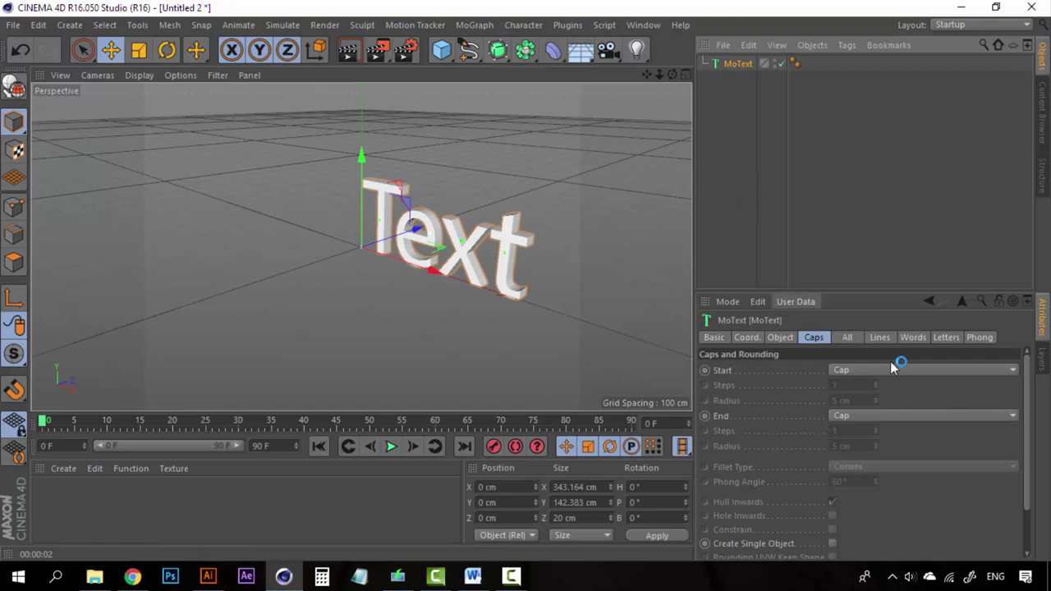
Step: Review the MoText's Words, Letters, Caps and Object tab settings
click(910, 338)
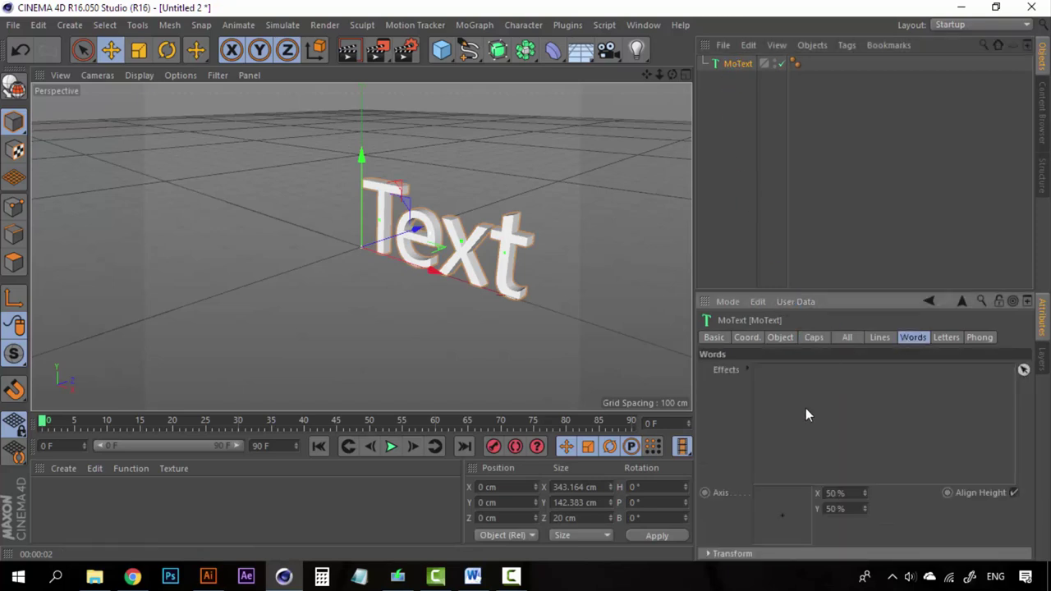
click(953, 339)
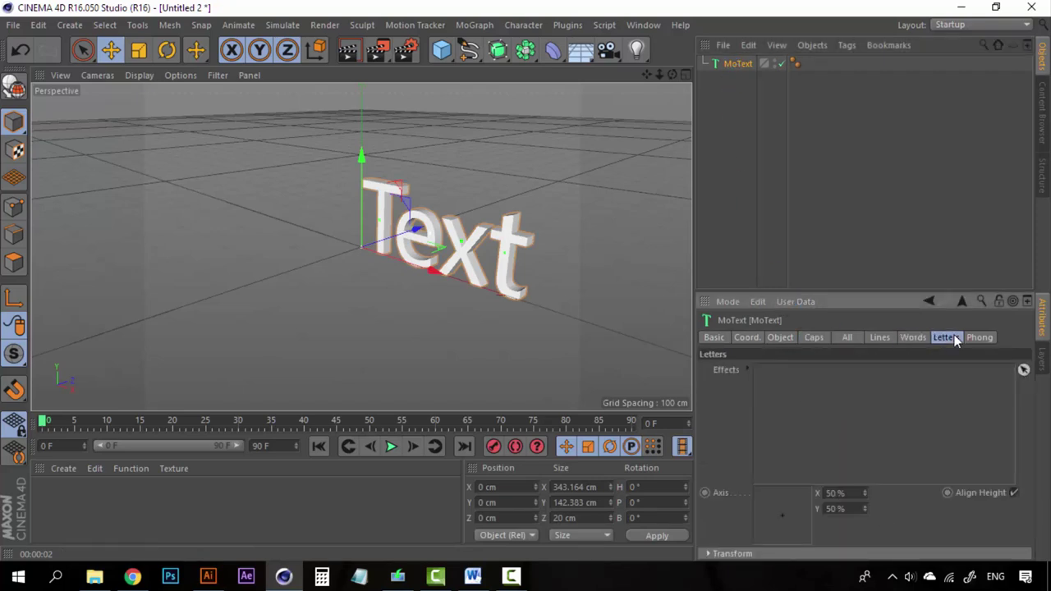
click(815, 338)
click(782, 337)
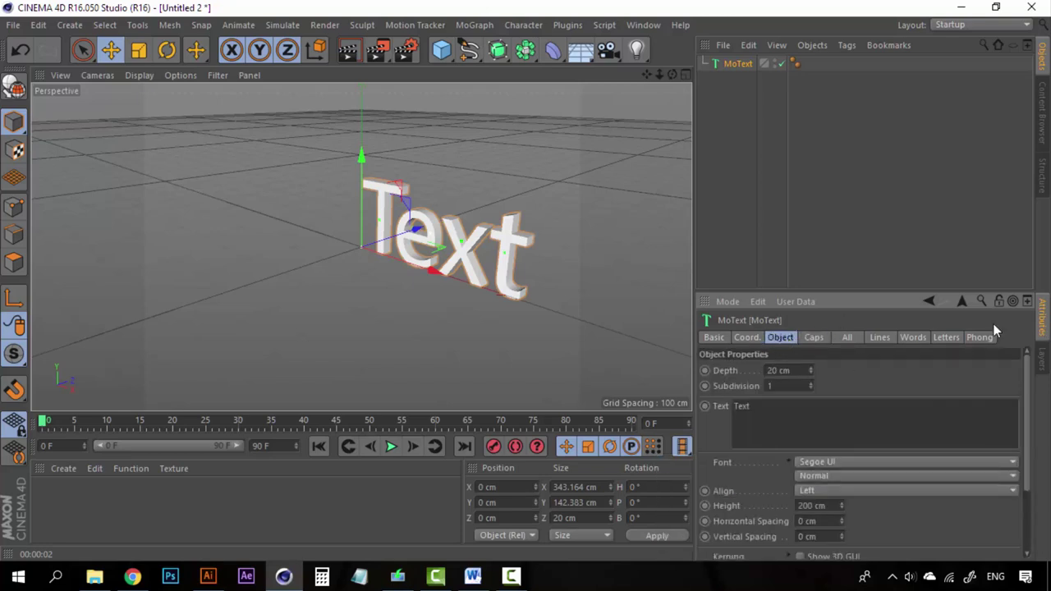
Step: Change the MoText wording from 'Text' to 'Testing'
drag(804, 413, 717, 409)
text(Te)
click(850, 377)
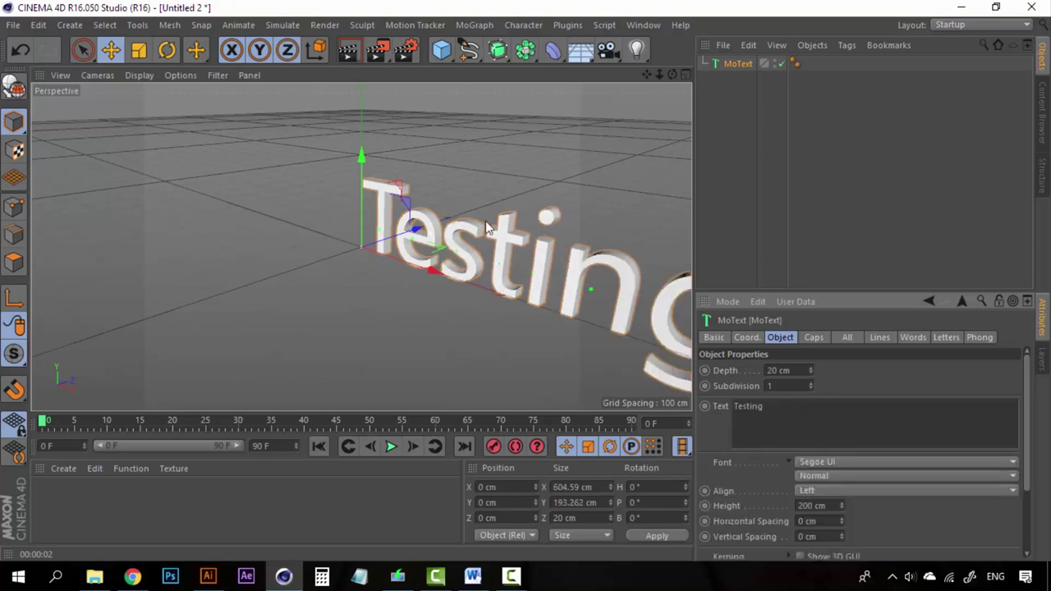
Step: Deepen the Testing text's extrusion from 20 cm to 114 cm
alt+middle_drag(517, 288, 377, 275)
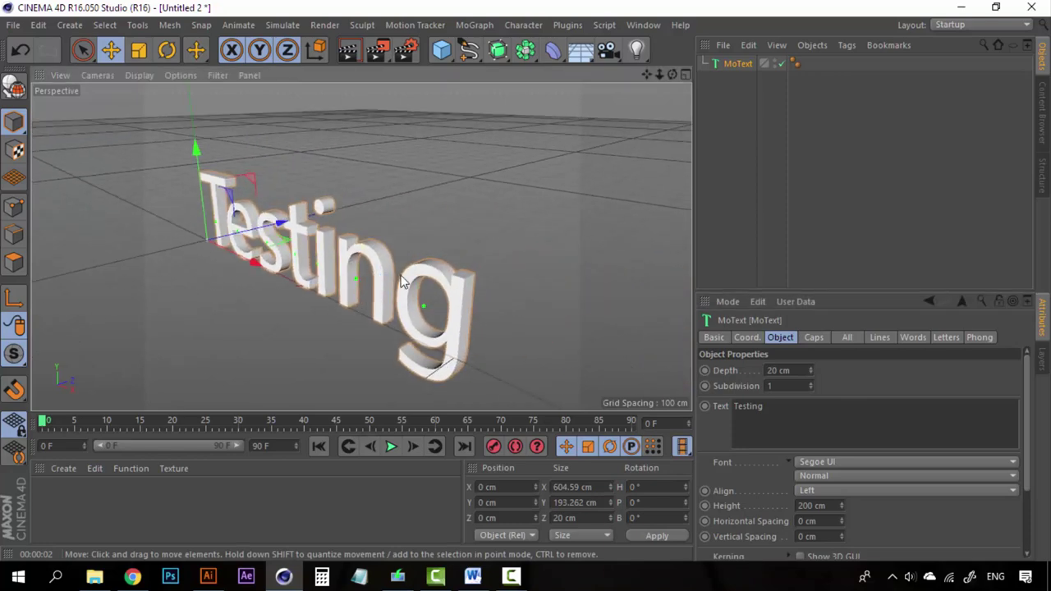
alt+drag(403, 274, 343, 303)
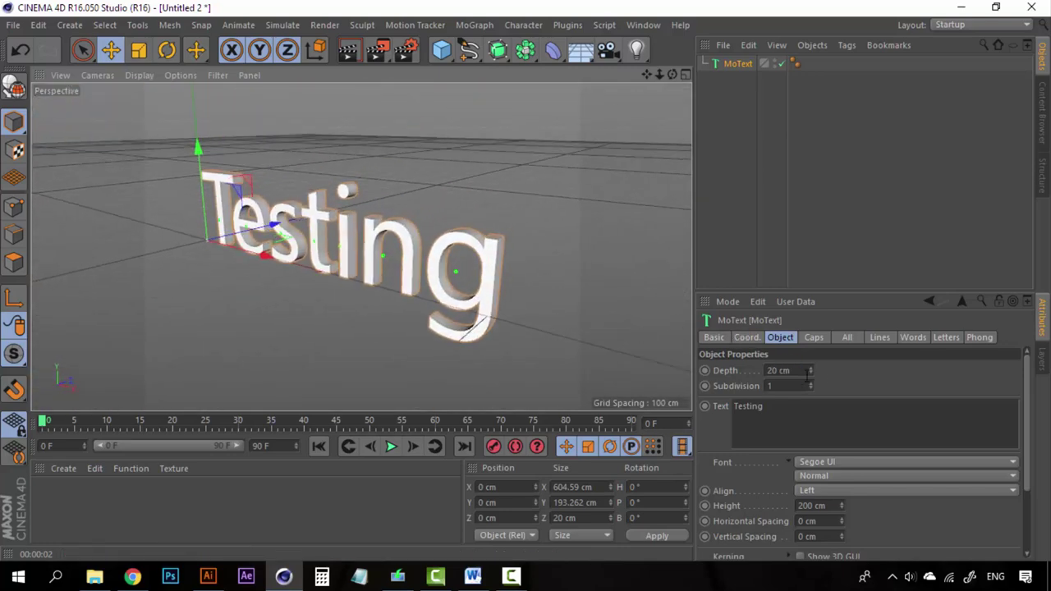
drag(814, 371, 866, 372)
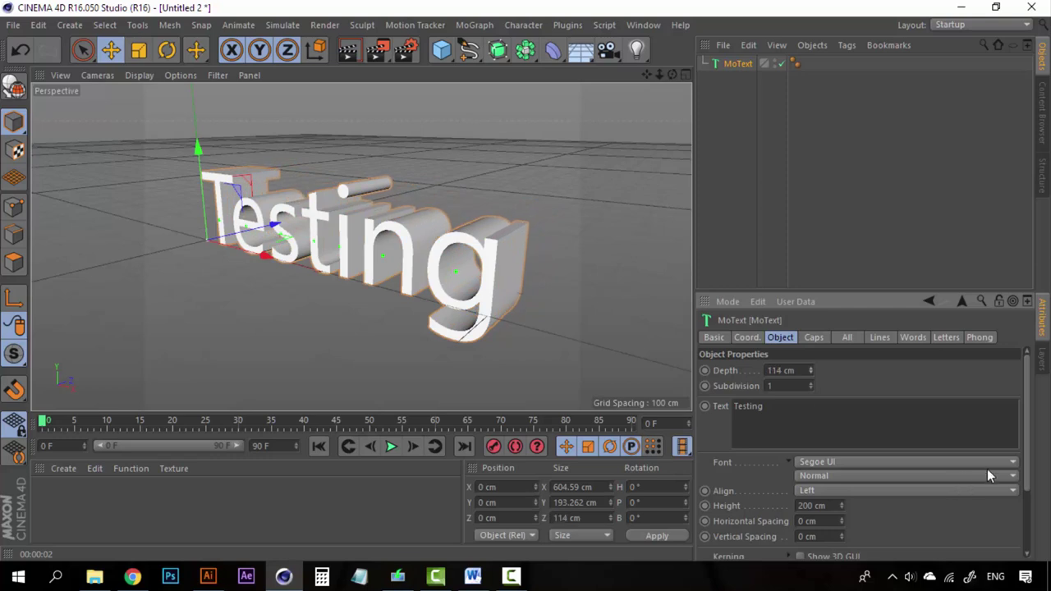
click(667, 175)
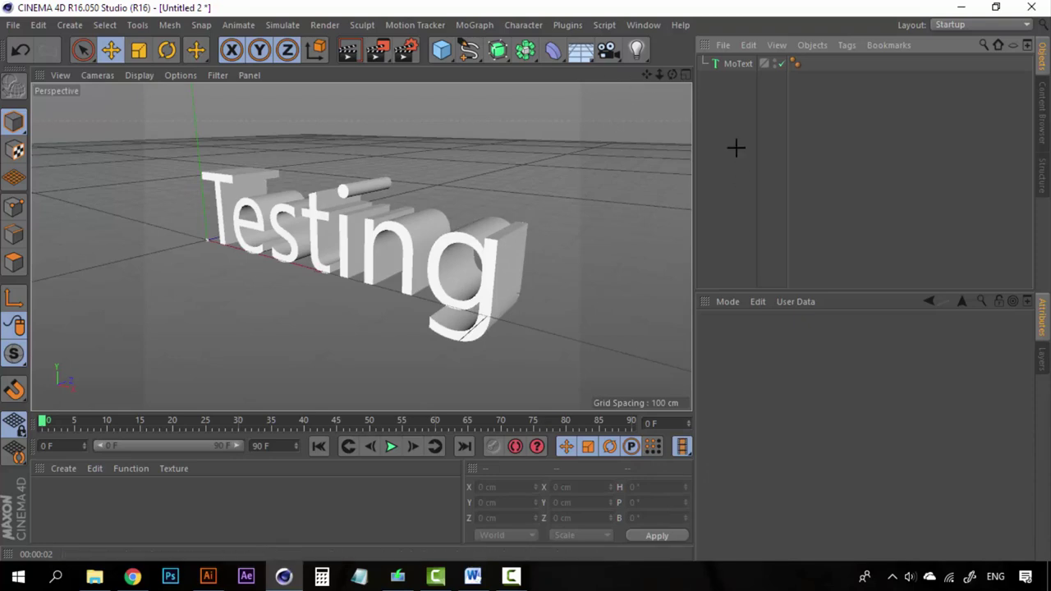
click(735, 64)
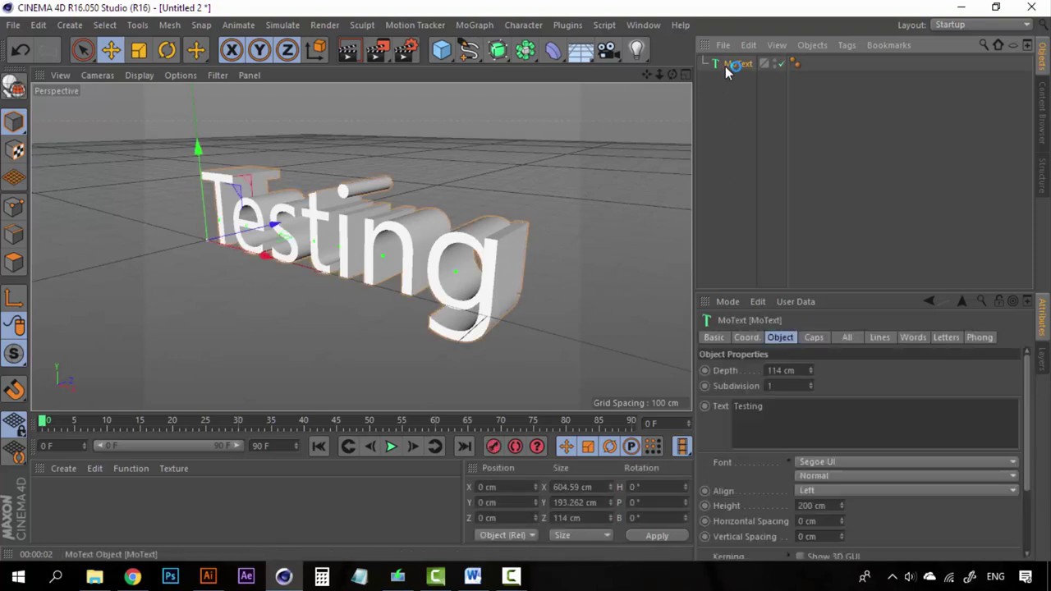
click(208, 577)
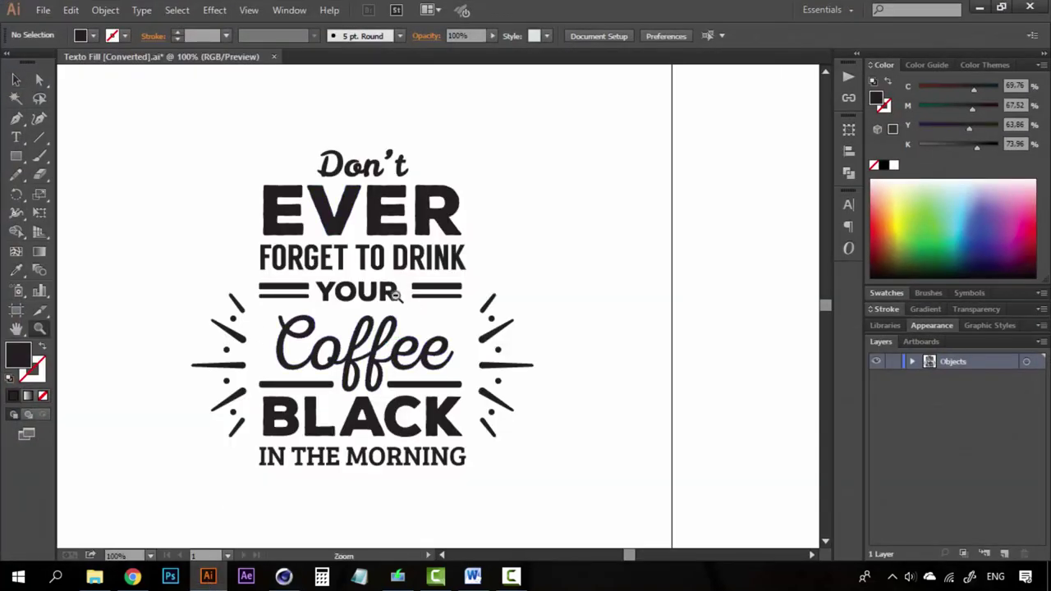
alt+scroll(396, 297, down, 1)
alt+scroll(410, 316, up, 1)
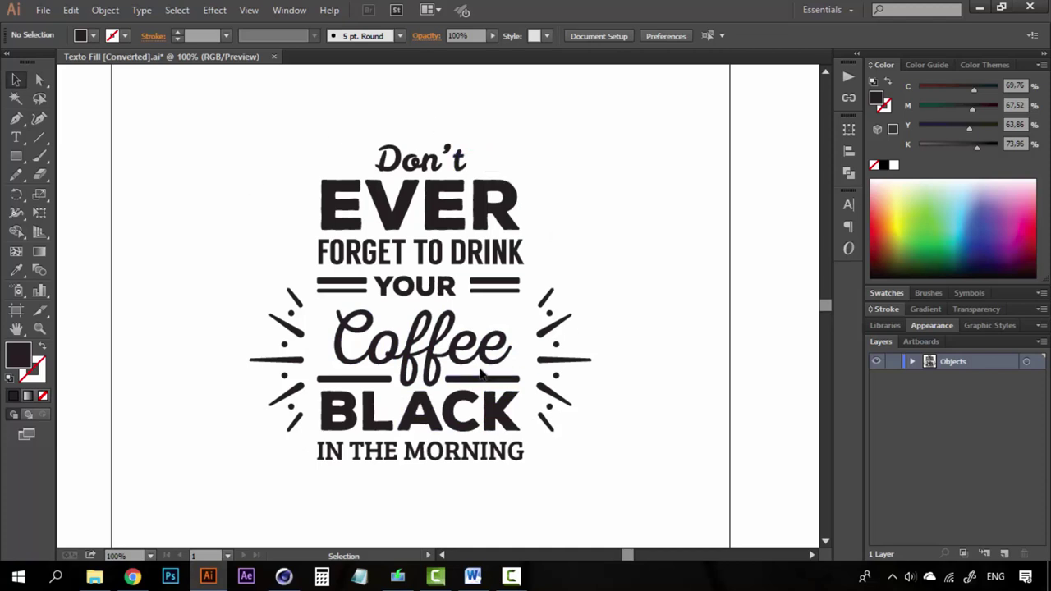
key(z)
alt+click(391, 251)
click(425, 273)
key(v)
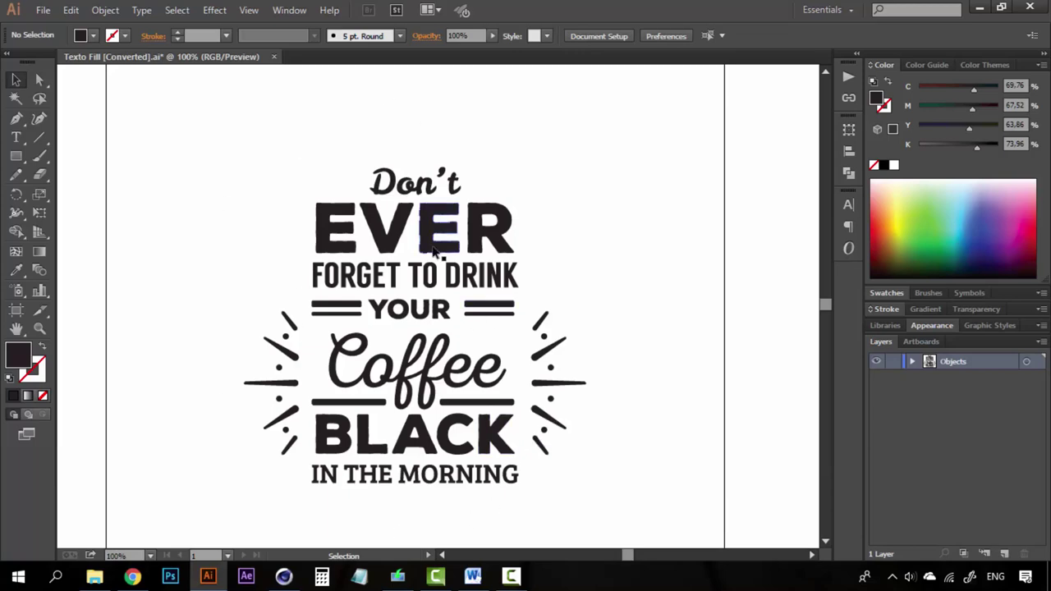
click(283, 577)
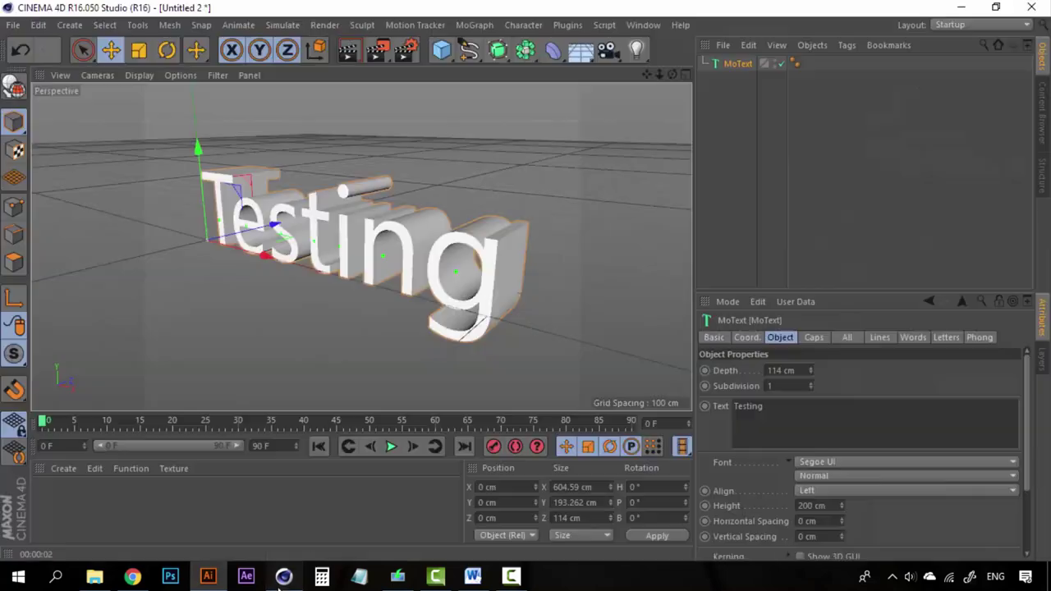
Step: Switch to the Test.c4d coffee scene to look at it
click(643, 25)
click(644, 379)
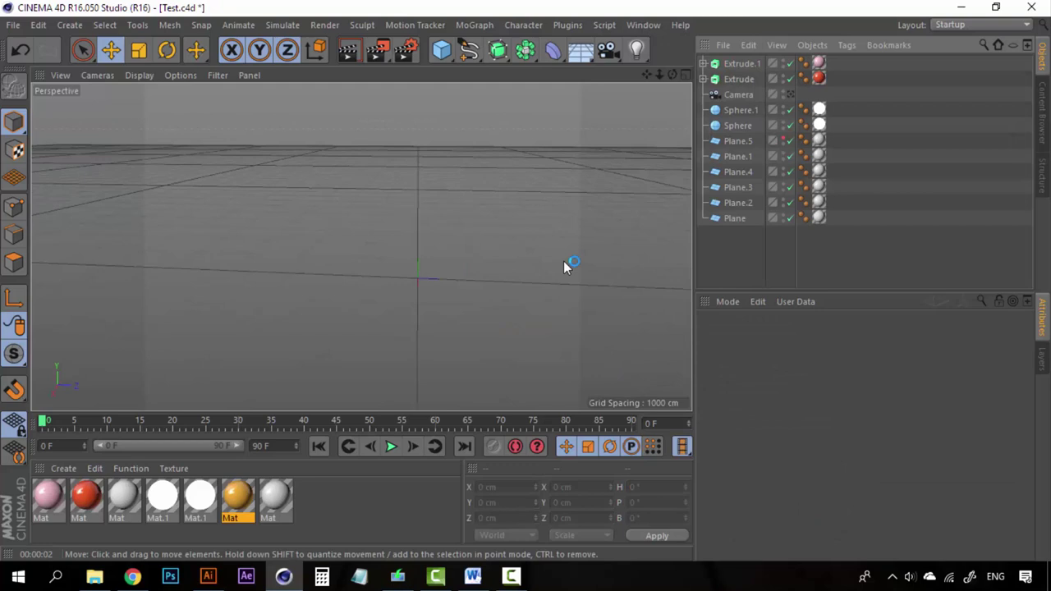
scroll(405, 352, up, 2)
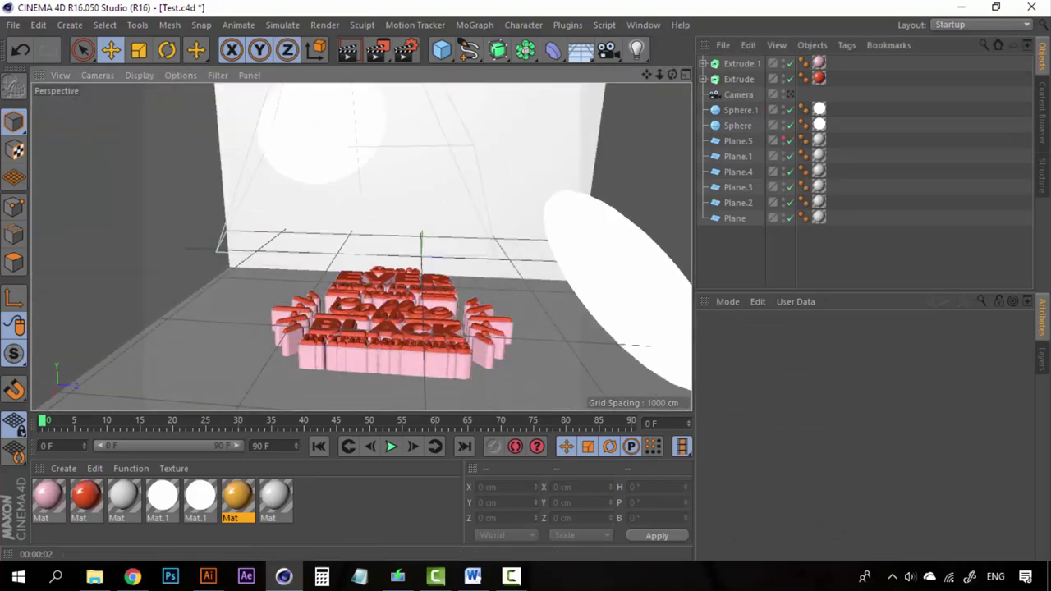
Step: Return to Untitled 2 and delete the Testing MoText object
click(643, 24)
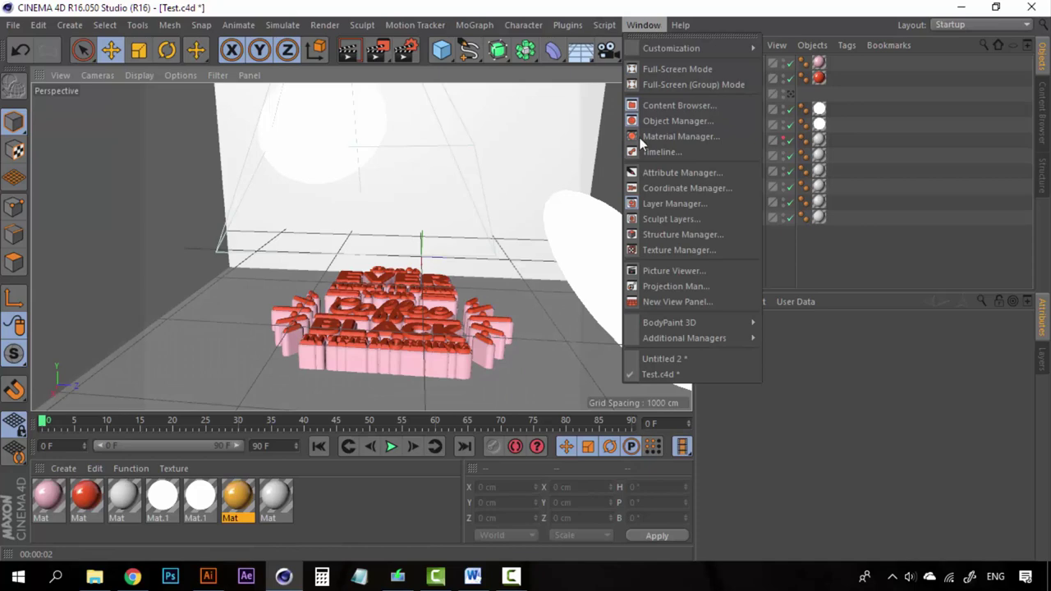
click(665, 359)
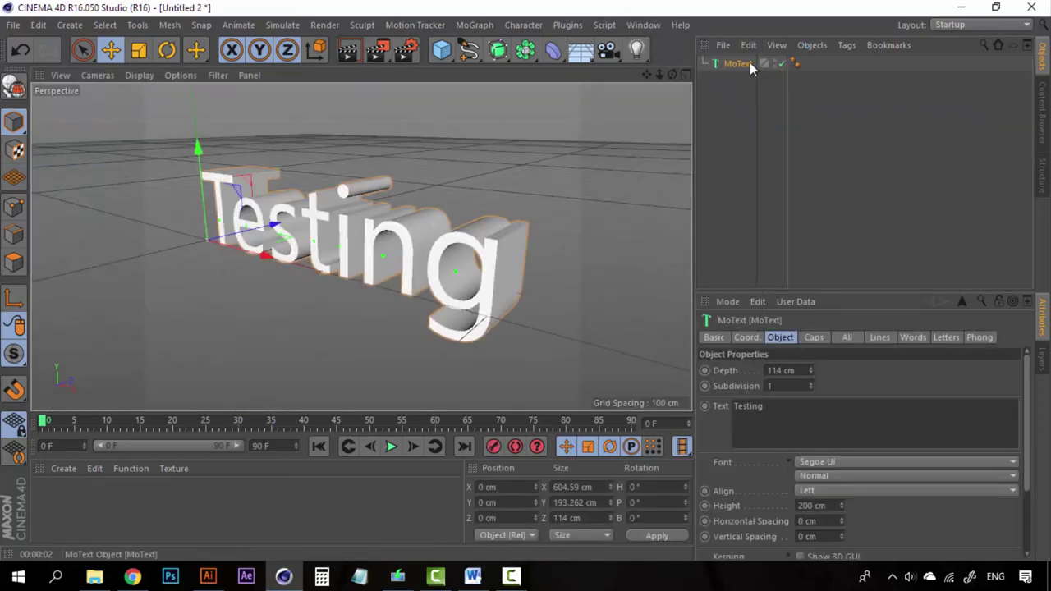
key(Delete)
Step: Switch to Illustrator and zoom the artboard back to 66.67%
click(208, 576)
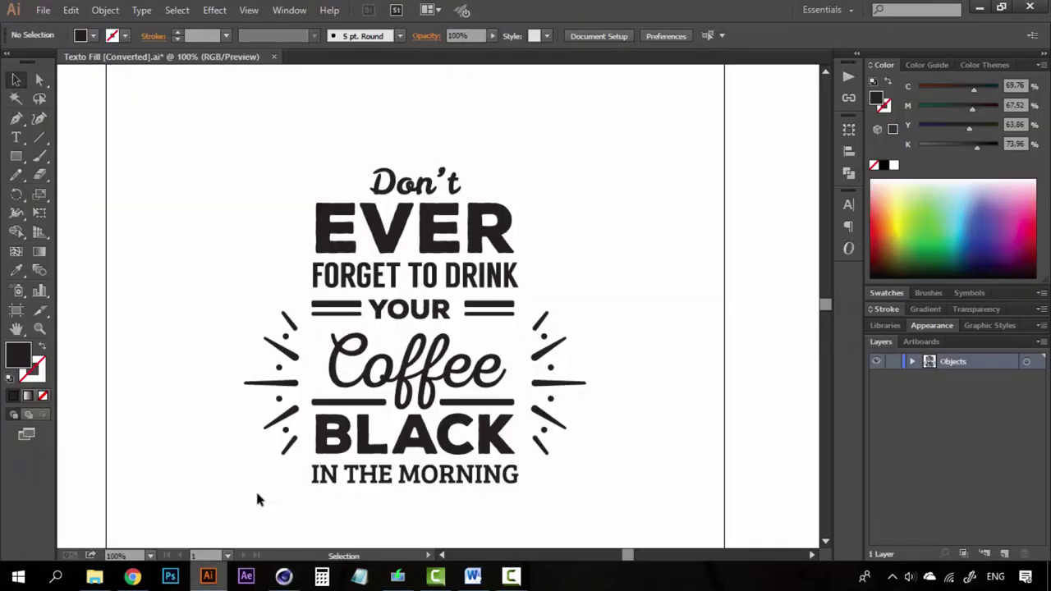
key(z)
alt+click(451, 295)
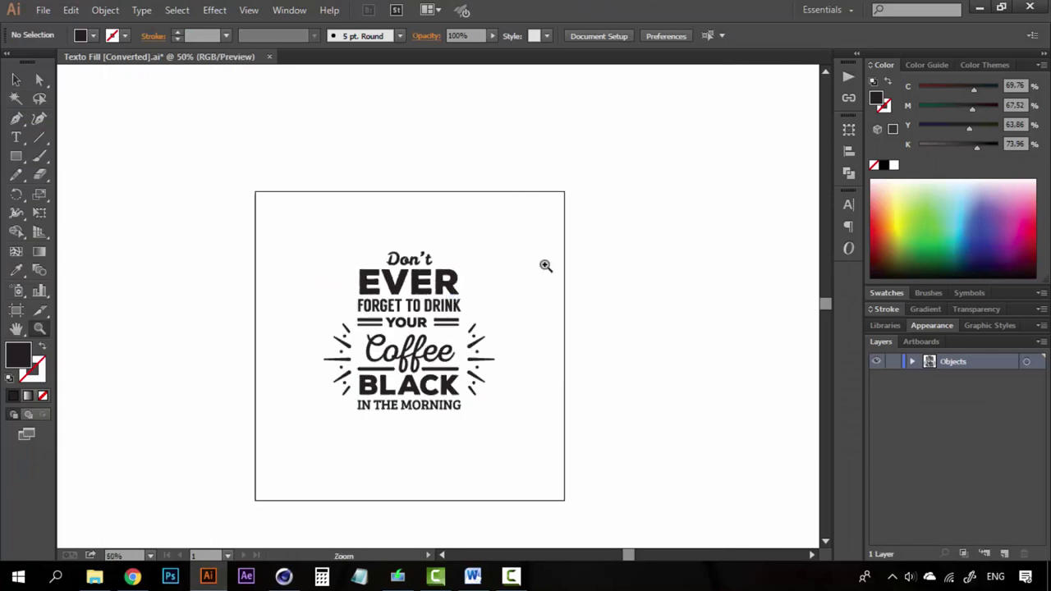
click(469, 282)
key(v)
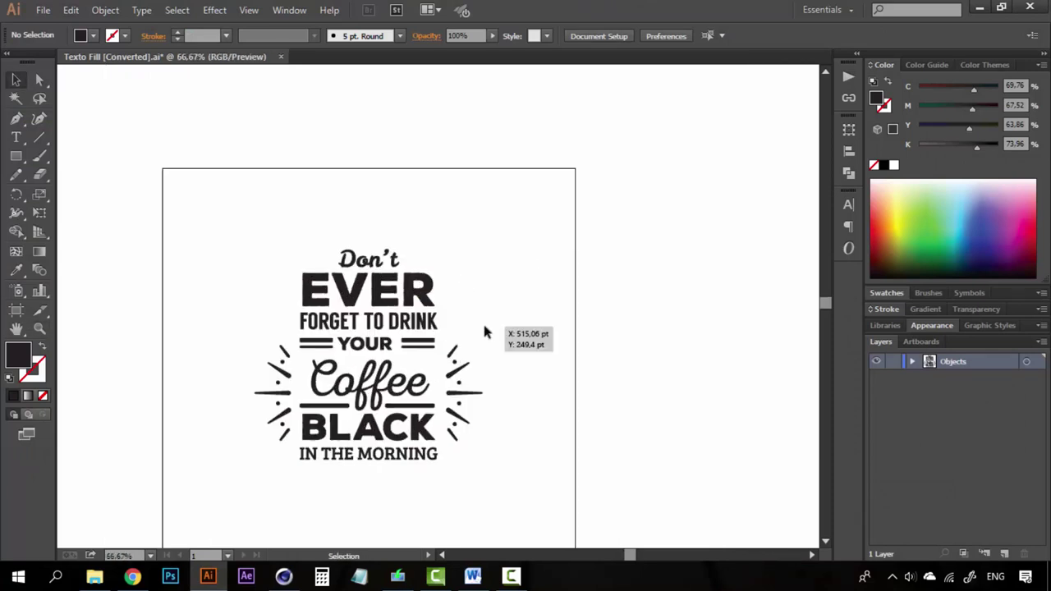
Step: Create a new blank Letter-size CMYK document in Points
click(43, 15)
click(63, 29)
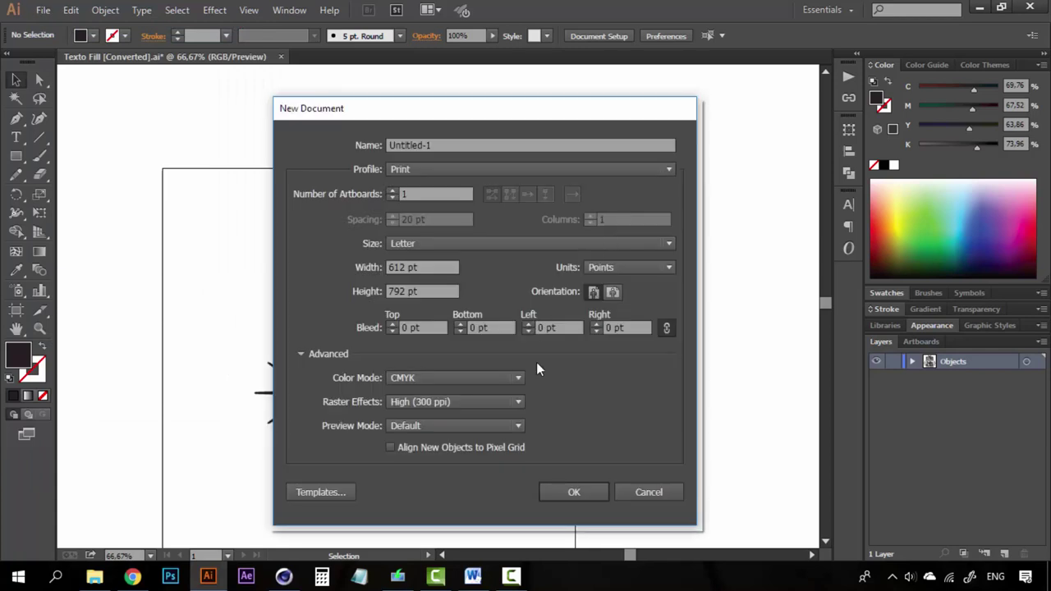
click(579, 493)
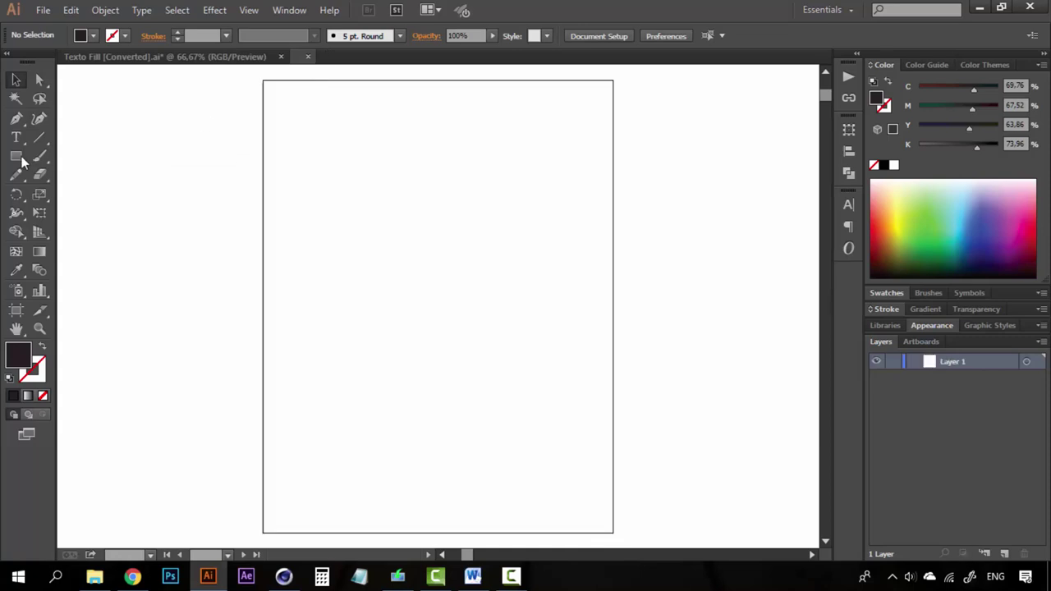
Step: Draw a seven-pointed star outward from the artboard centre with the Star tool
click(16, 118)
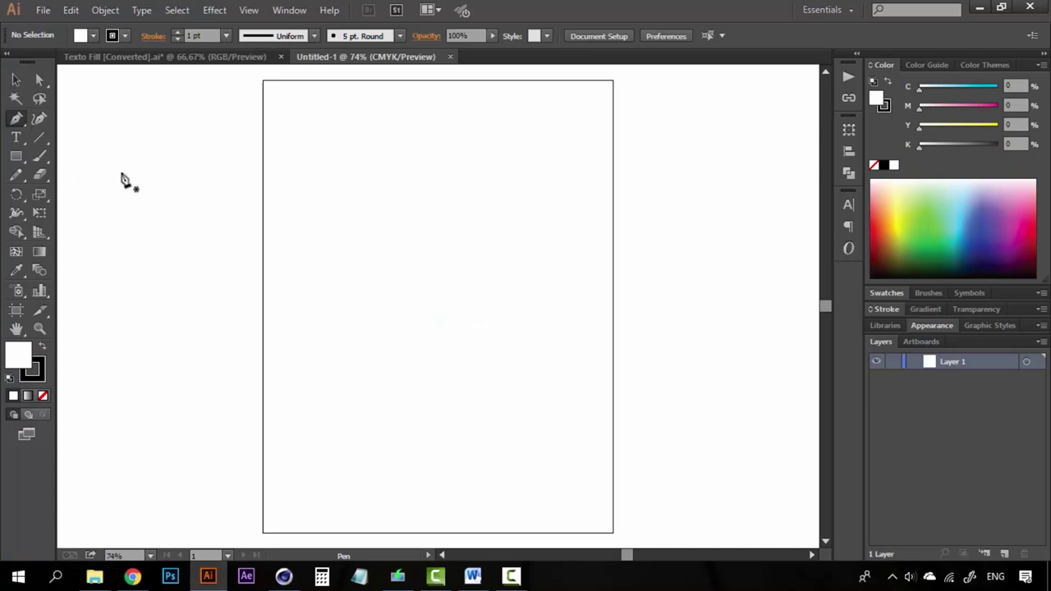
click(19, 155)
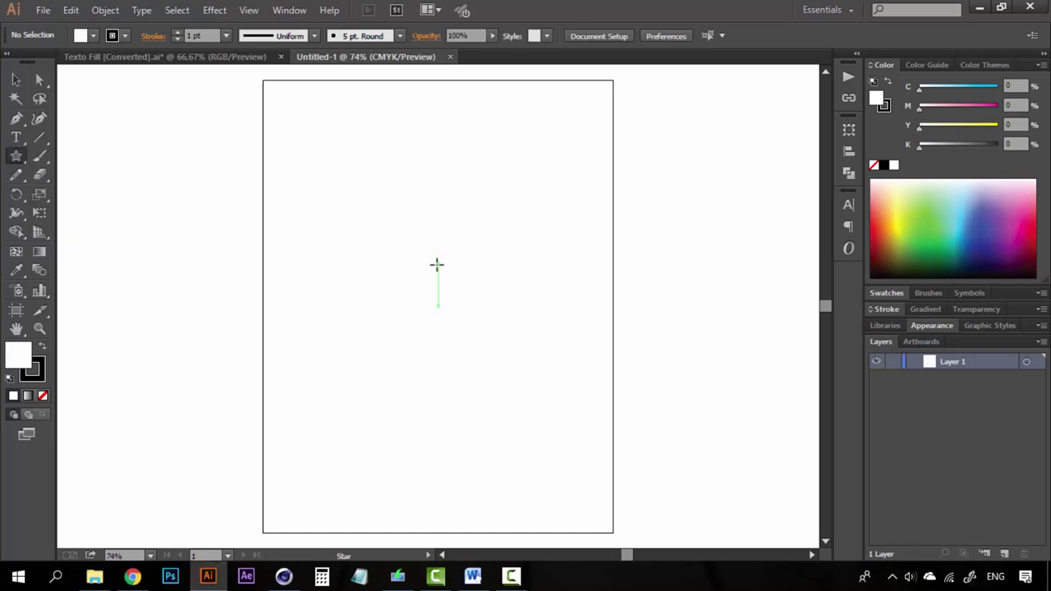
drag(436, 264, 364, 164)
key(Up)
key(Up)
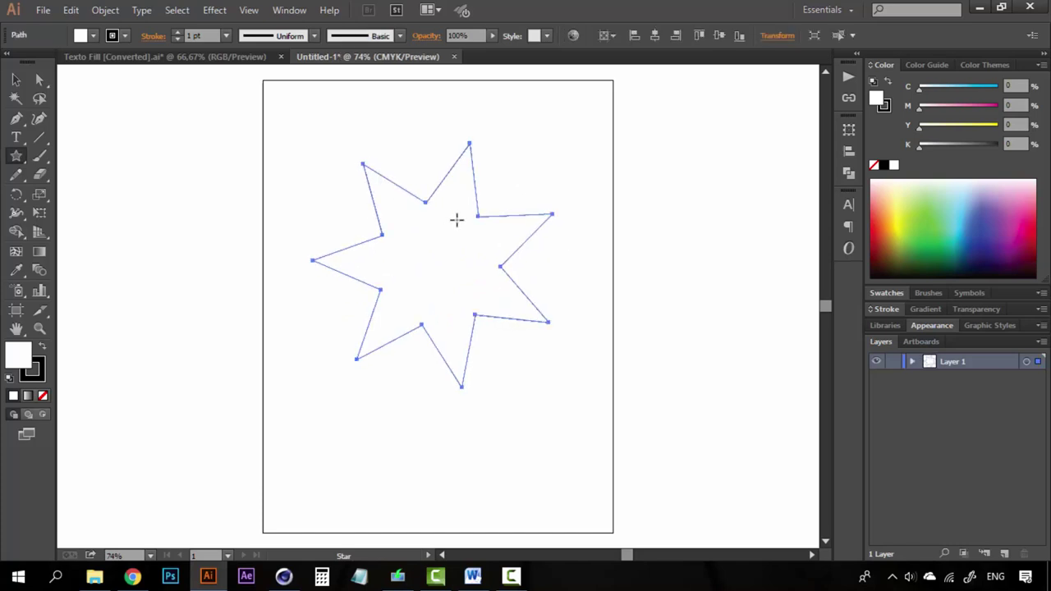
key(v)
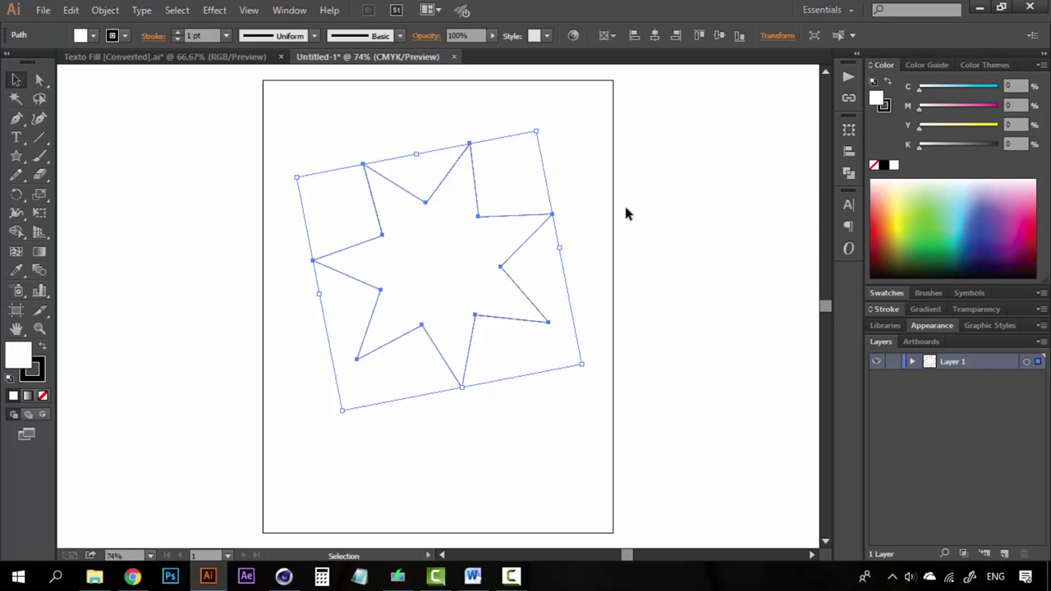
Step: Select the whole star and move it slightly down the artboard
click(653, 174)
drag(705, 147, 324, 363)
drag(503, 231, 503, 272)
click(673, 244)
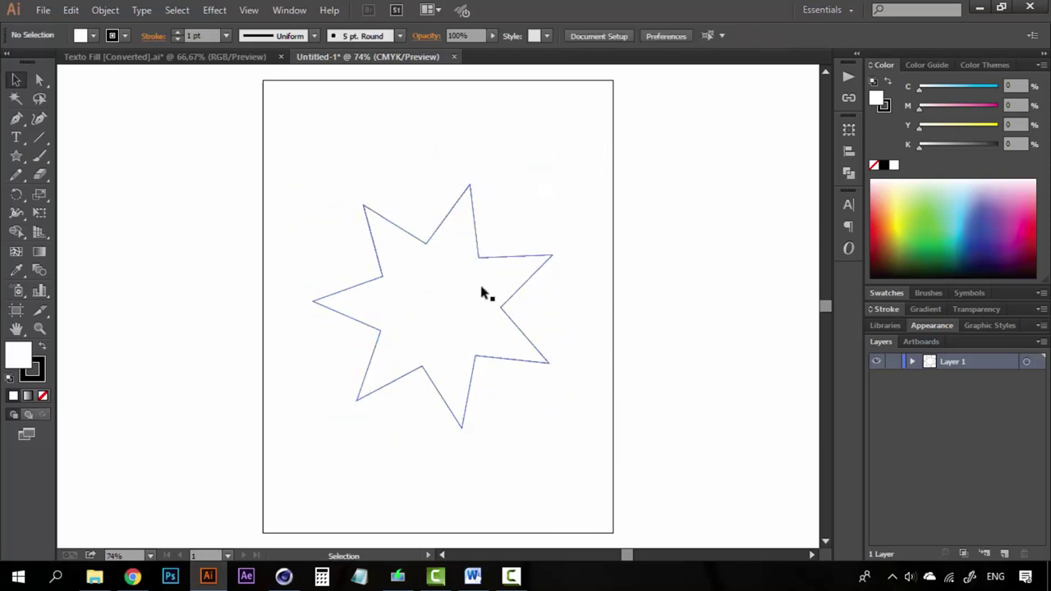
click(510, 259)
click(680, 271)
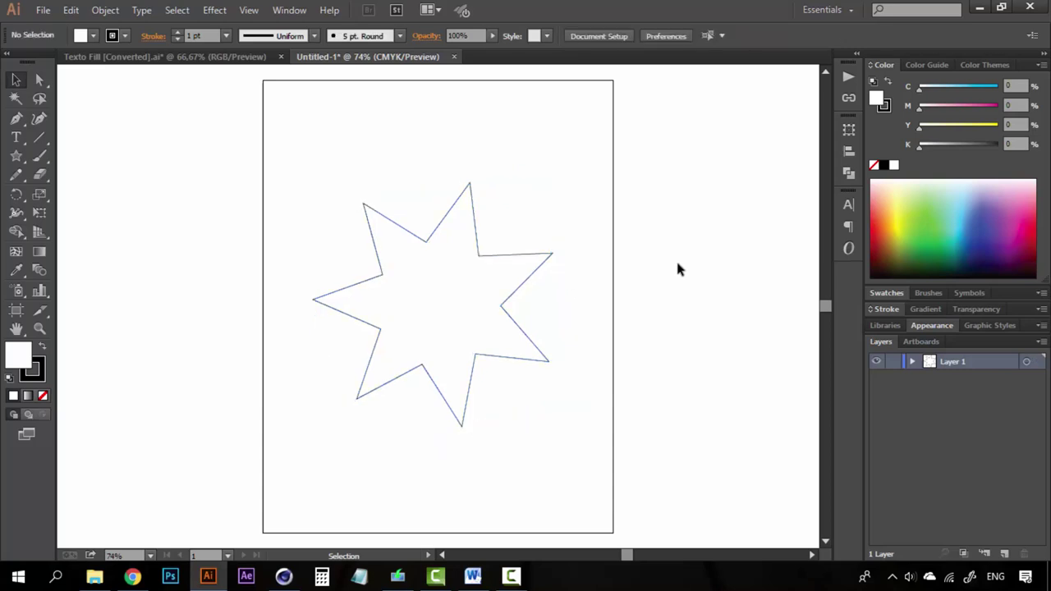
drag(662, 173, 249, 436)
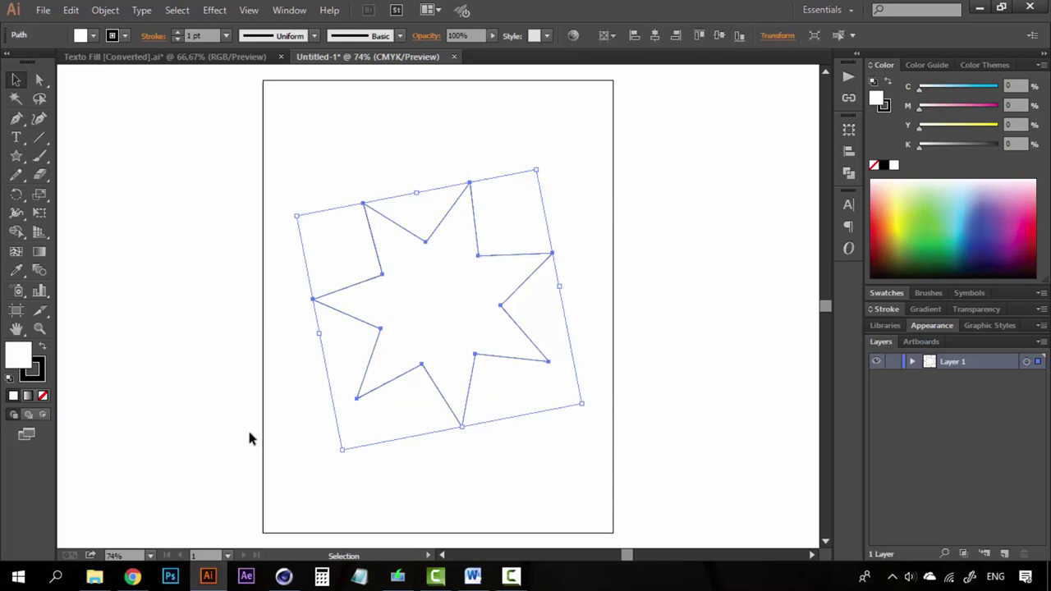
key(a)
key(v)
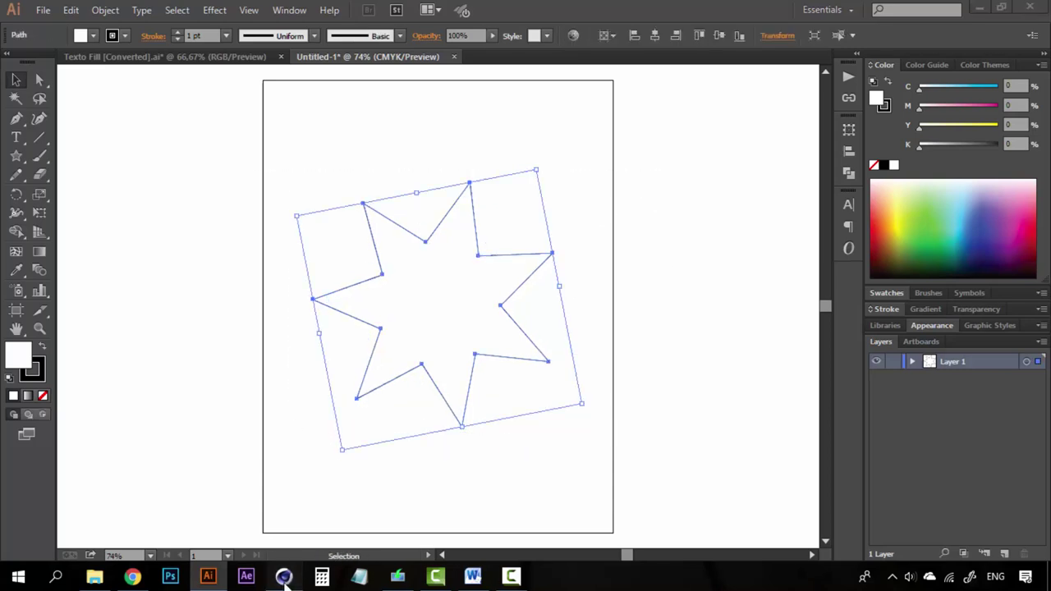
Step: Zoom out to the whole artboard and nudge the star a little lower
click(283, 577)
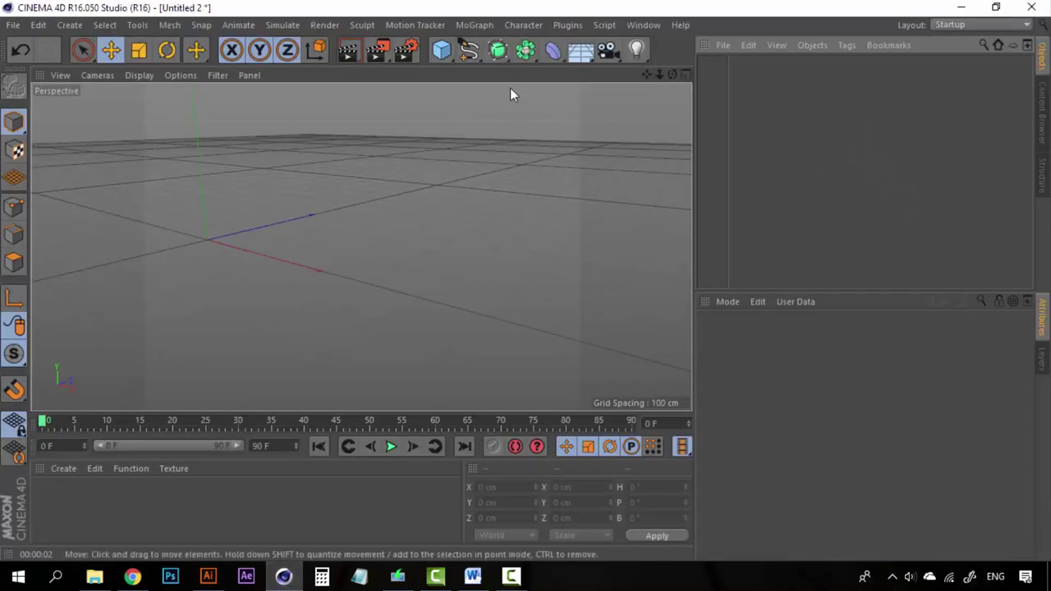
click(207, 577)
click(616, 149)
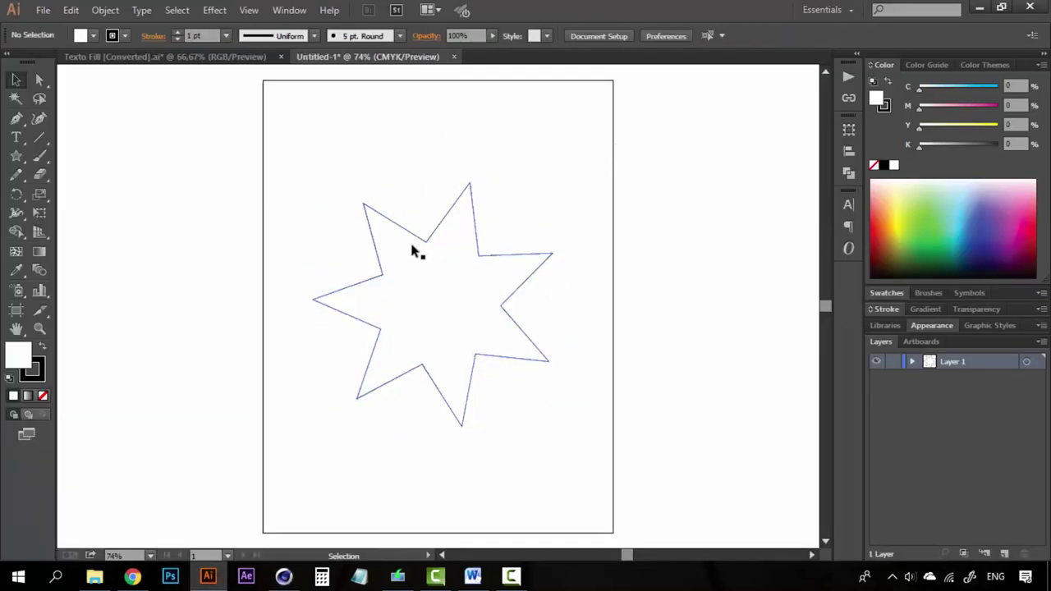
ctrl+alt+click(481, 254)
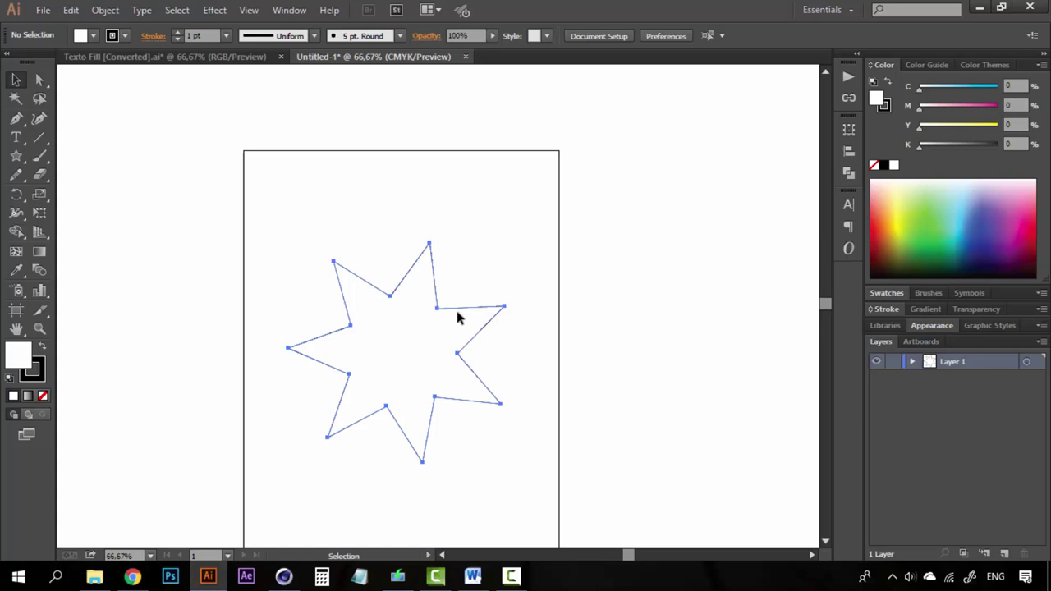
drag(485, 304, 492, 310)
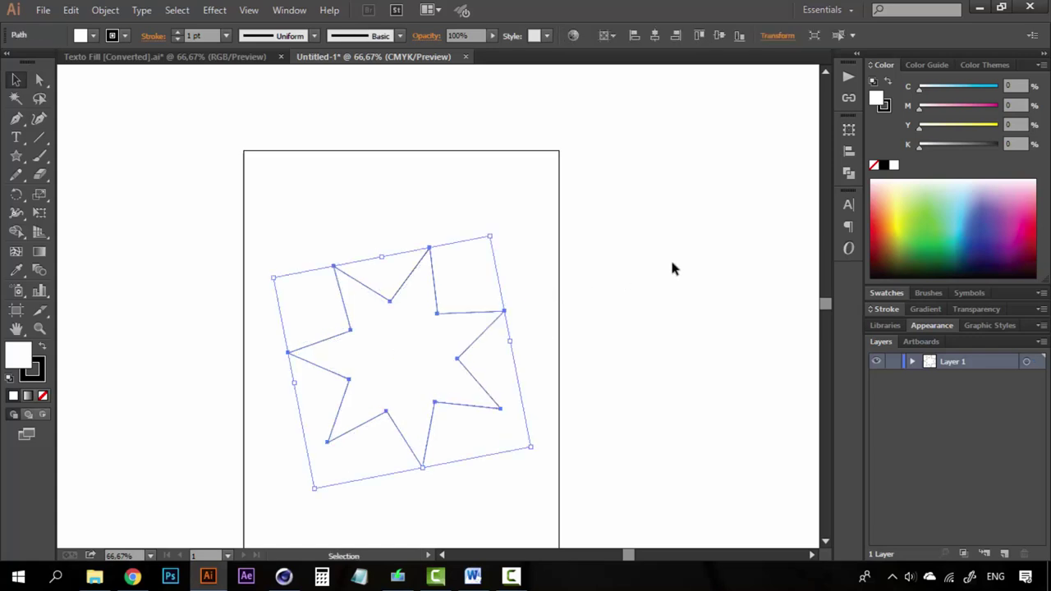
click(672, 268)
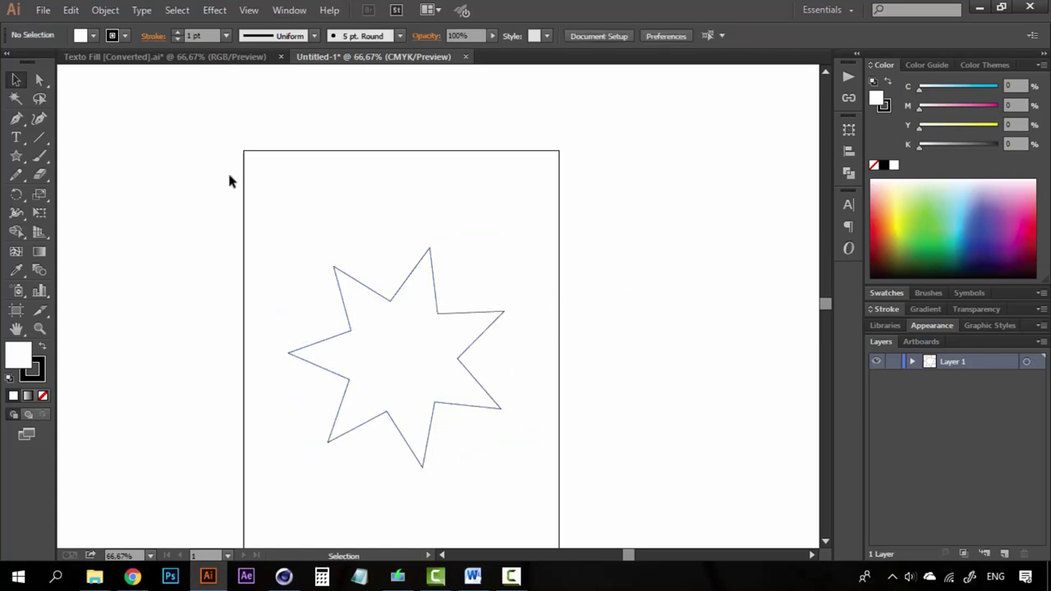
key(ctrl)
Step: Save the drawing as 'Vector File' on the desktop (Escritorio)
key(ctrl+s)
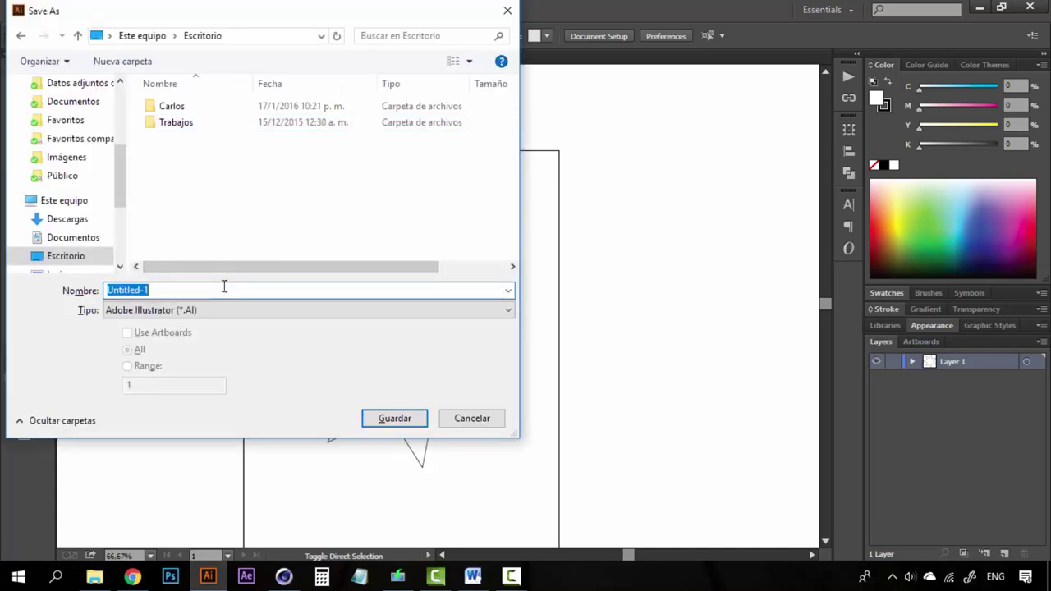
text(Vector File)
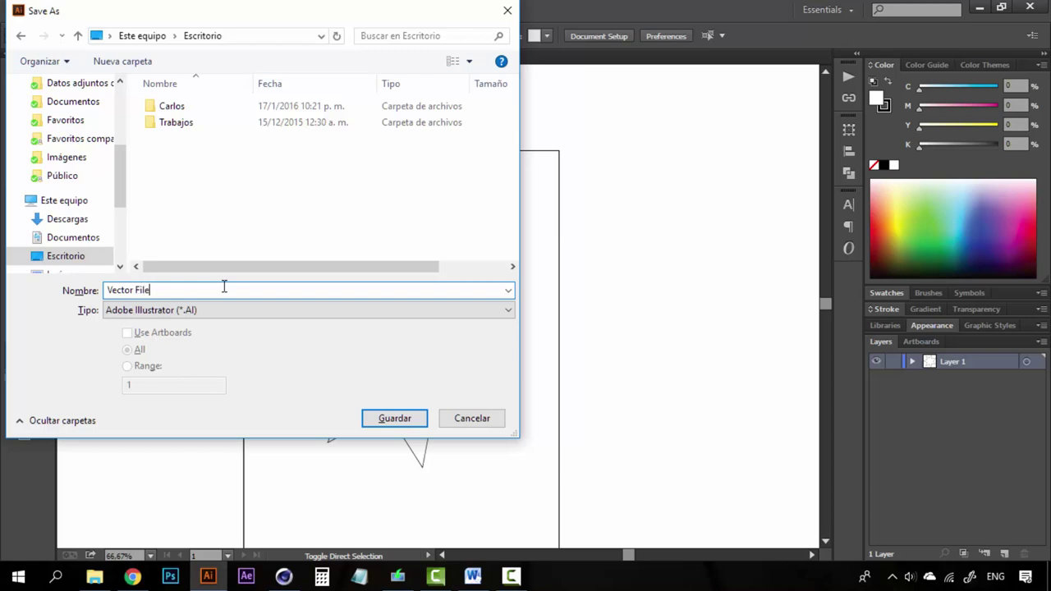
click(408, 419)
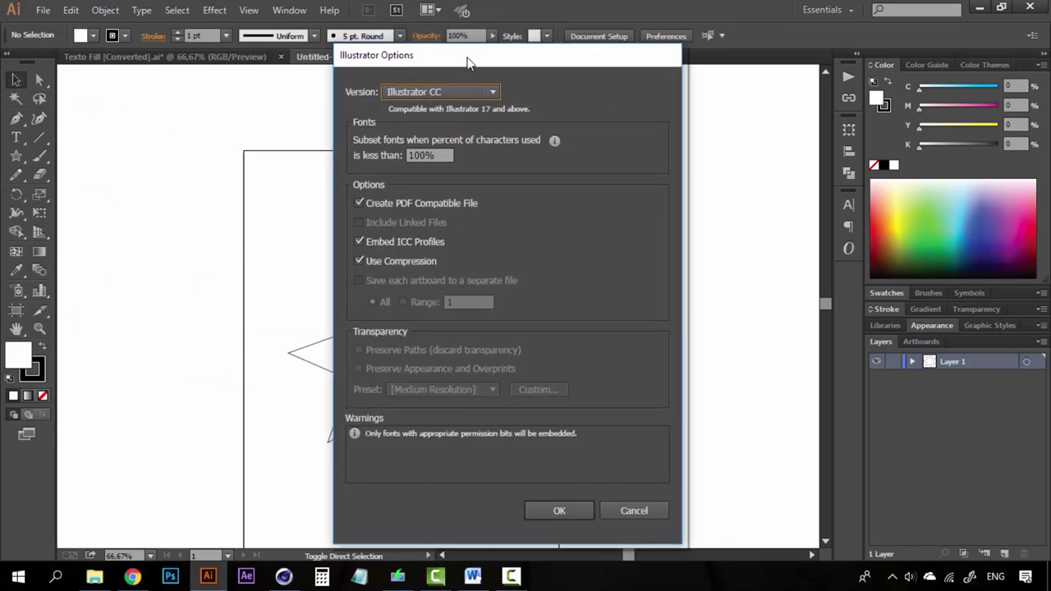
Step: Set the save version to Illustrator 8 and accept the legacy-format warning
drag(468, 63, 486, 41)
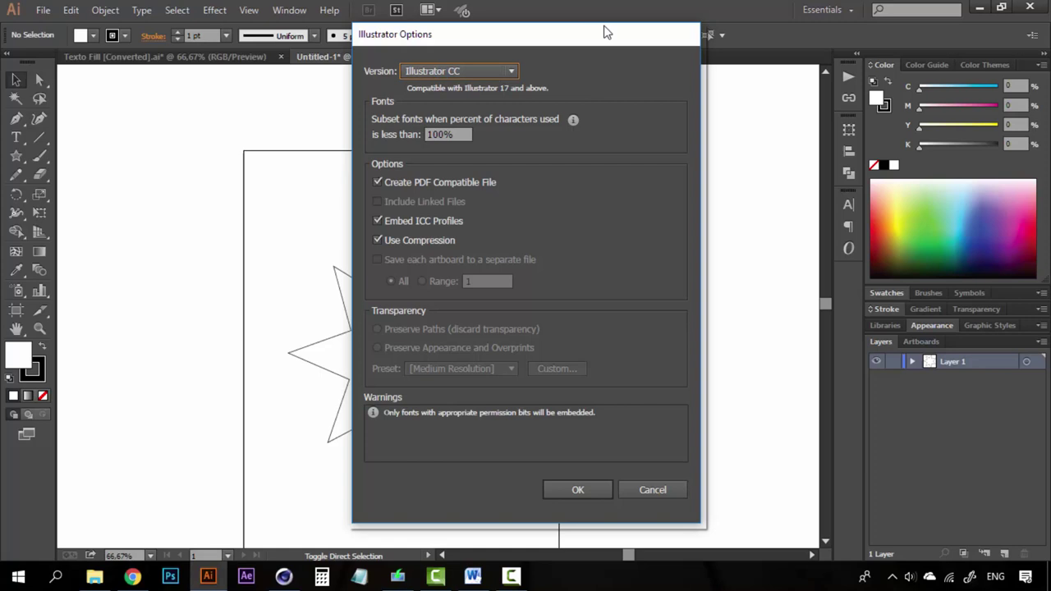
click(511, 71)
click(511, 71)
drag(527, 38, 674, 49)
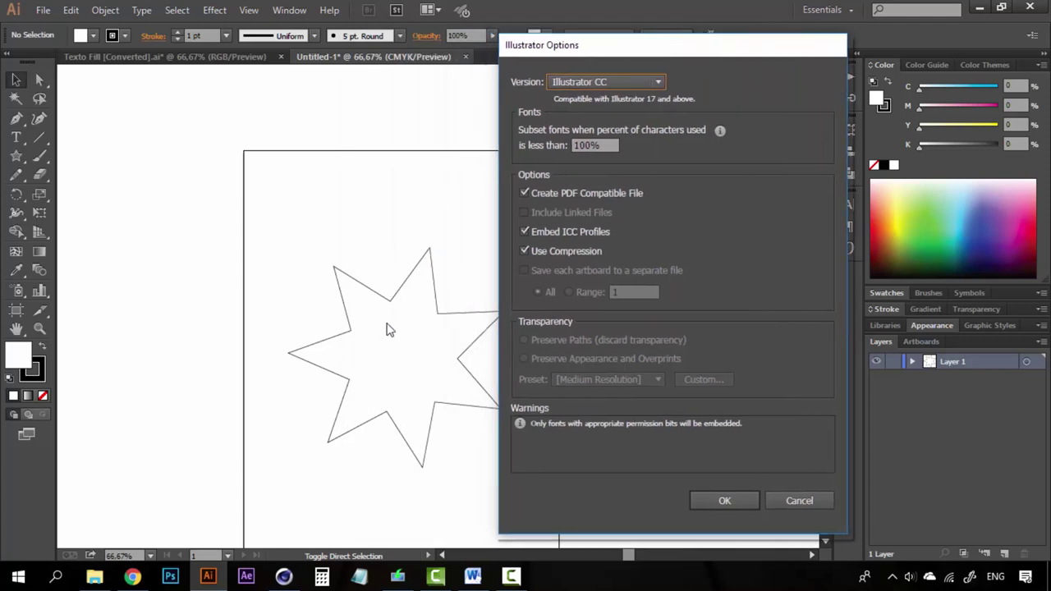
click(657, 82)
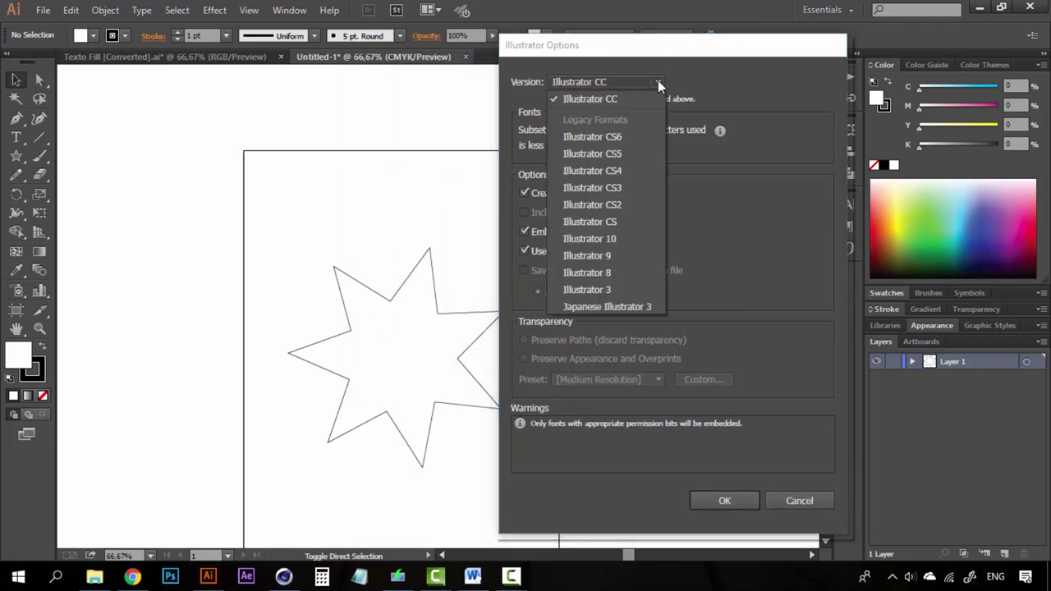
click(599, 274)
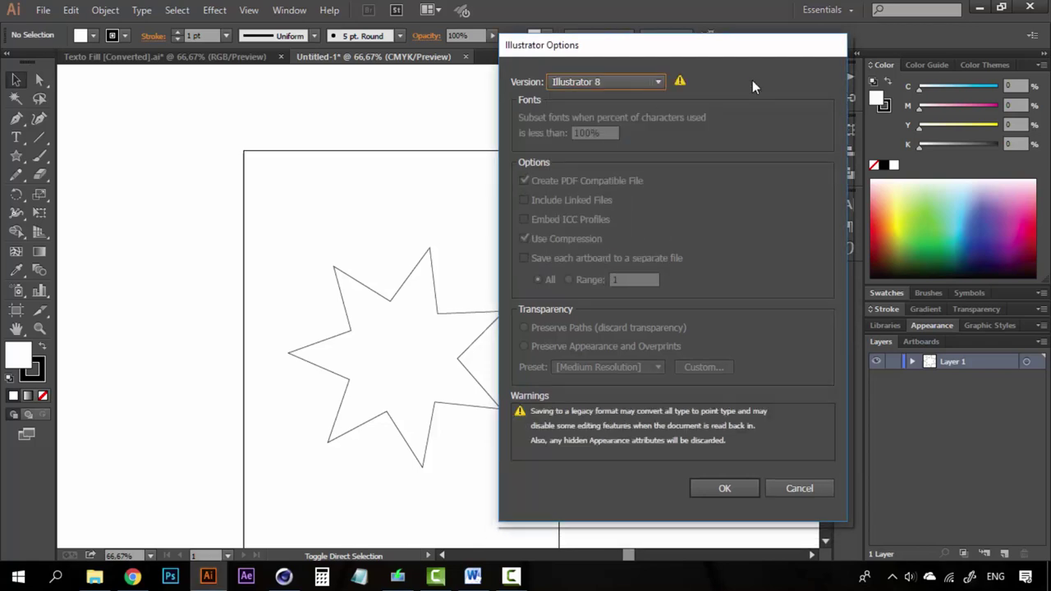
drag(721, 52, 771, 63)
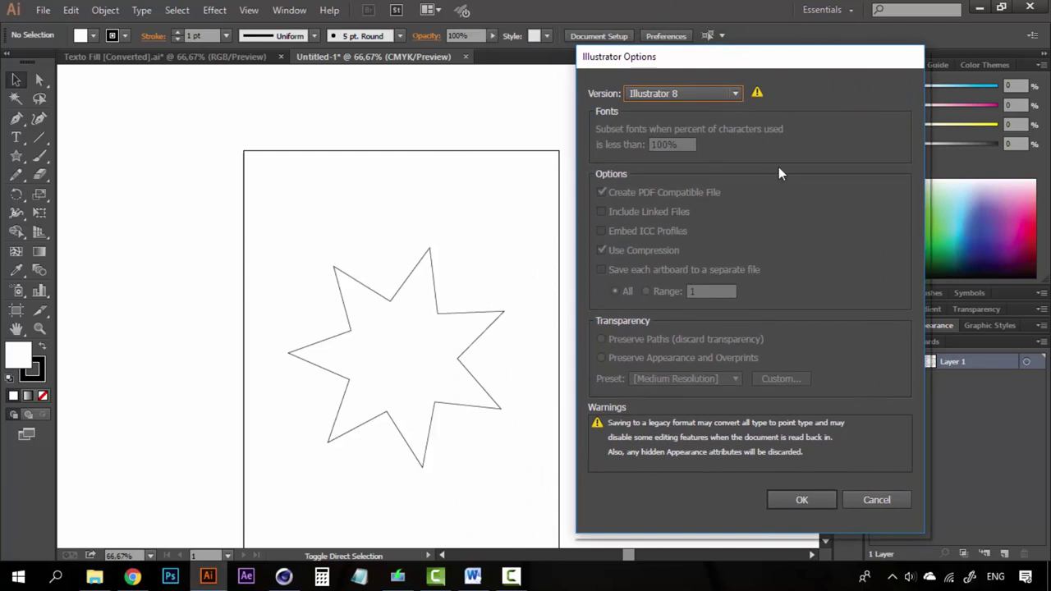
drag(773, 53, 755, 55)
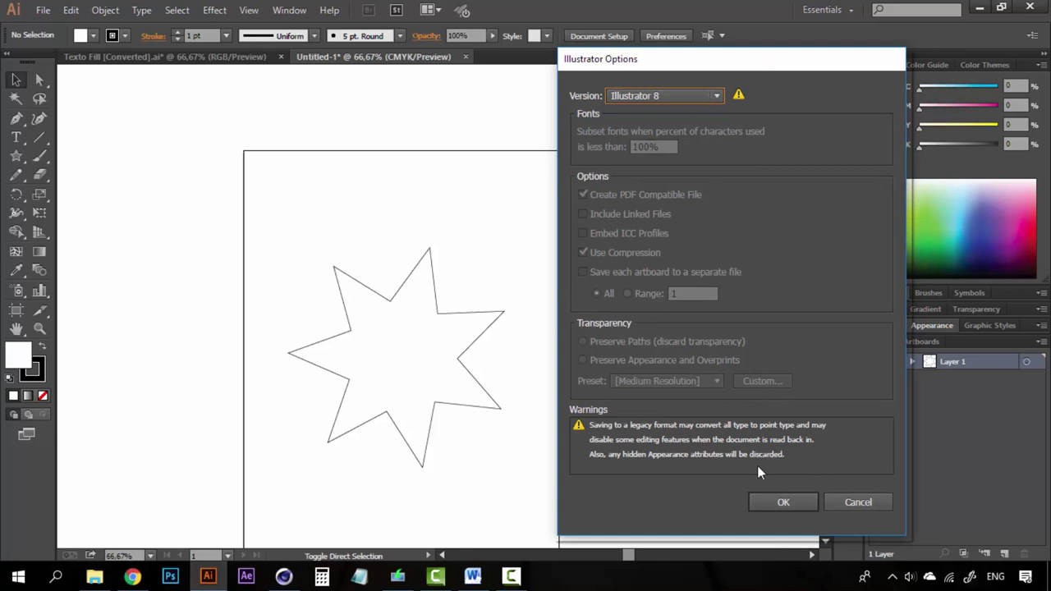
click(785, 503)
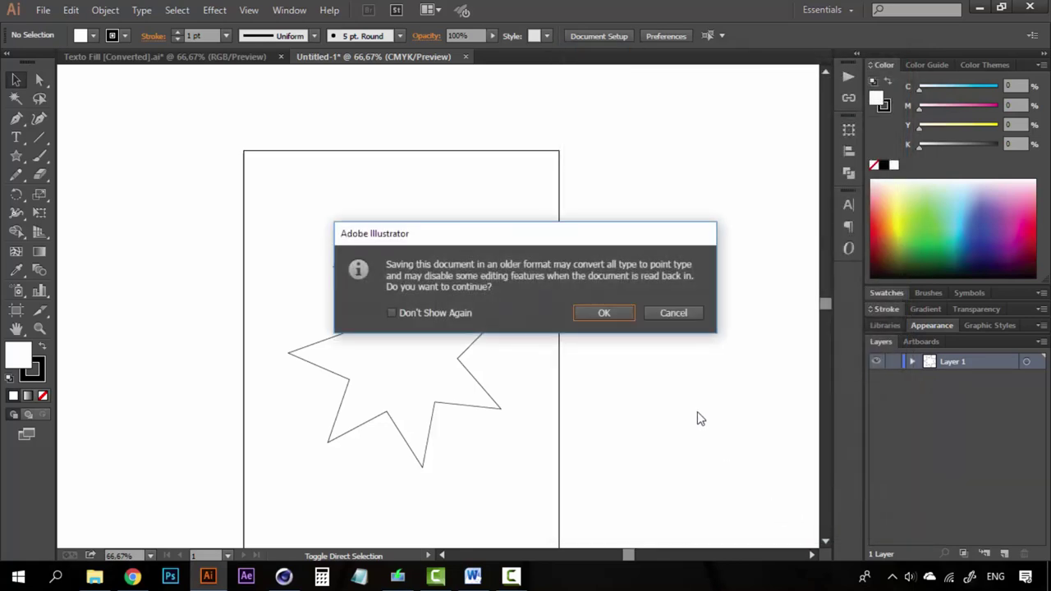
click(597, 320)
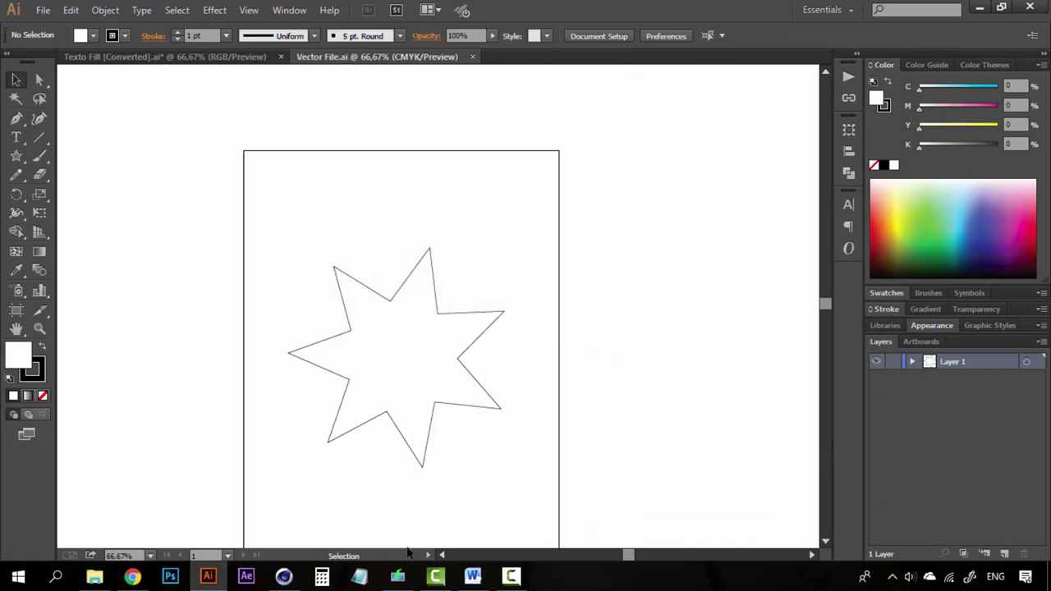
Step: In Cinema 4D, open Vector File.ai from the desktop
click(284, 578)
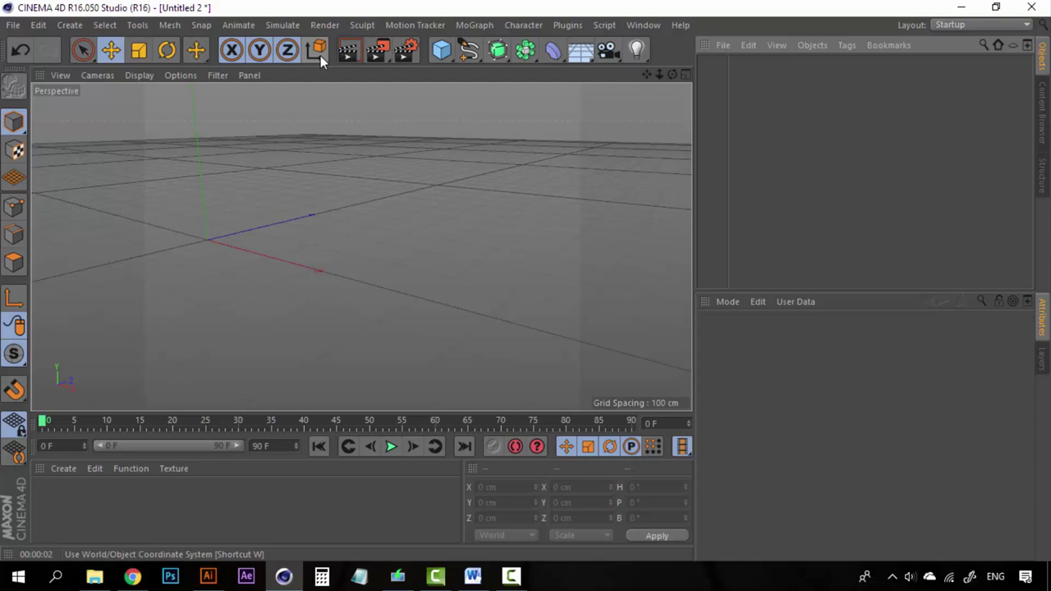
click(11, 25)
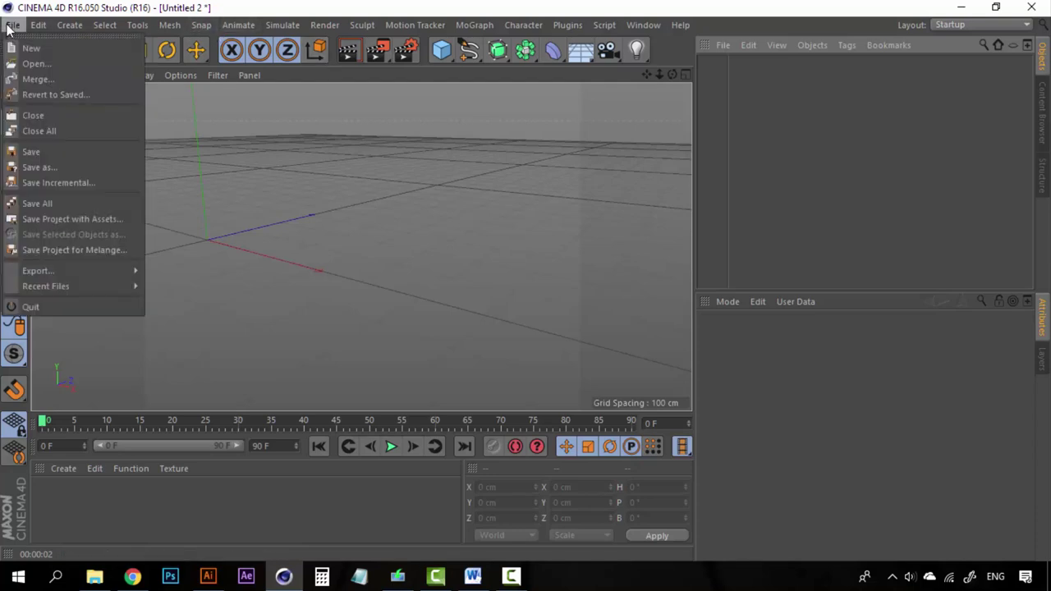
click(37, 79)
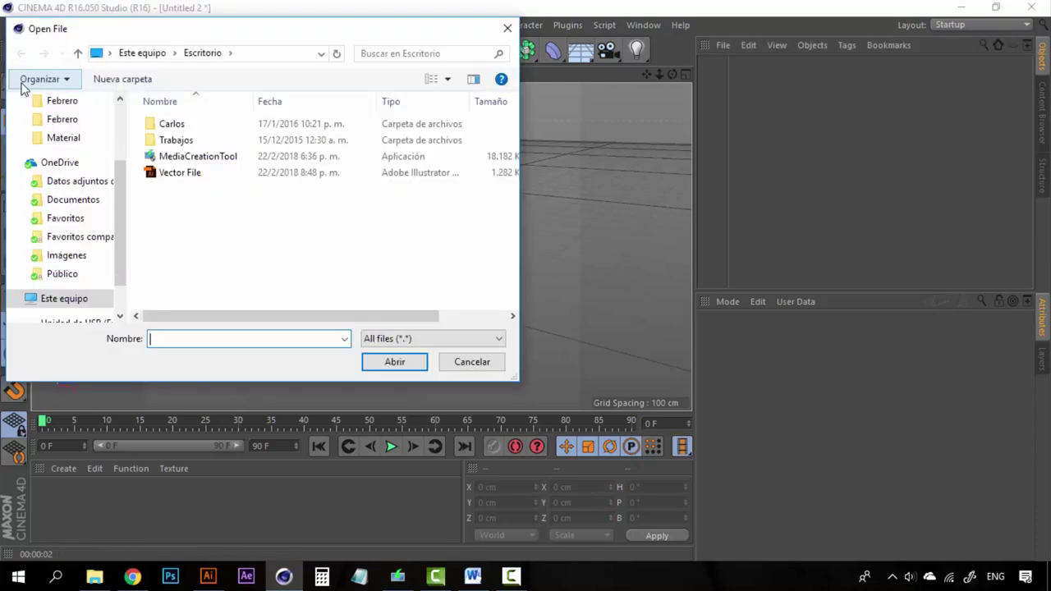
click(202, 177)
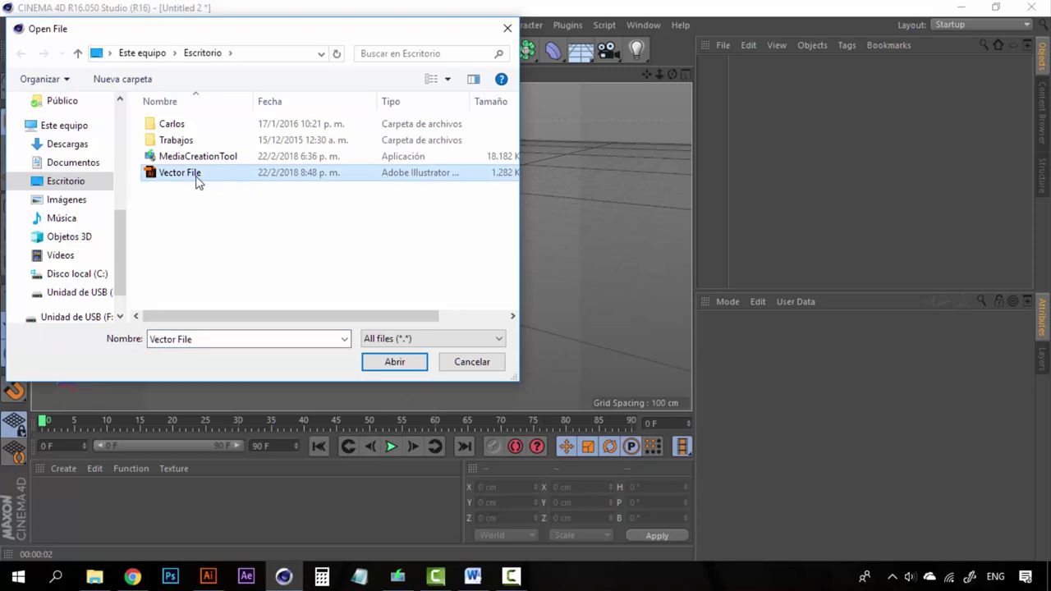
click(394, 362)
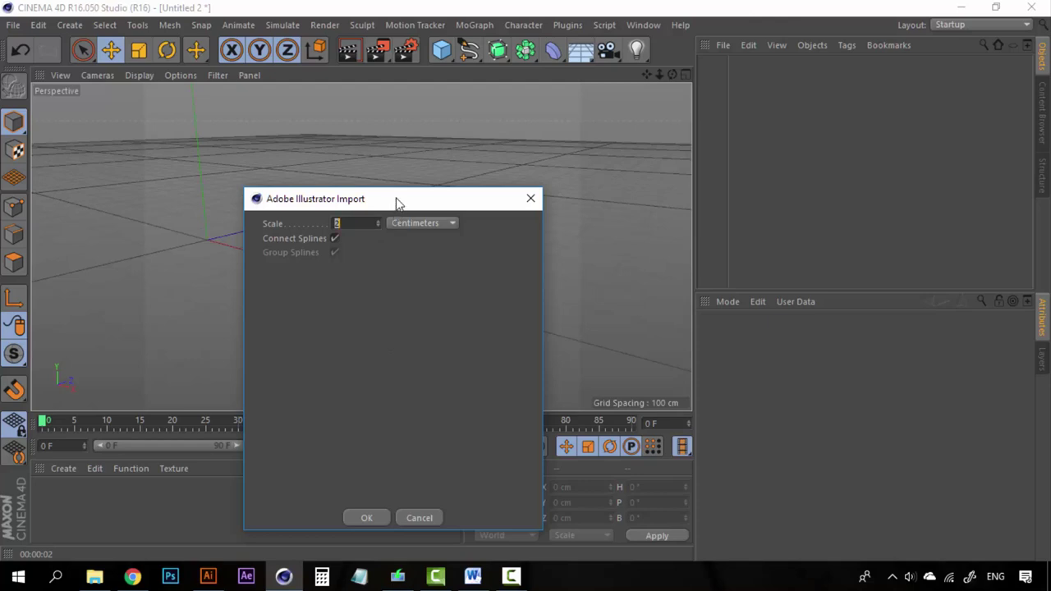
Step: Import the star at scale 2 Centimeters, toggling Connect Splines
drag(396, 203, 534, 164)
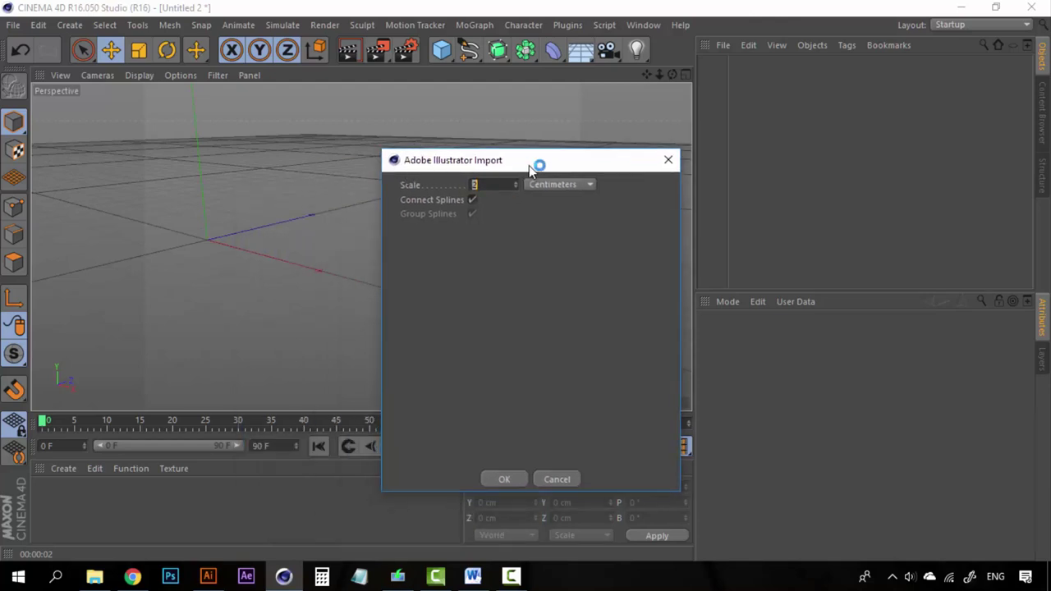
drag(534, 169, 509, 140)
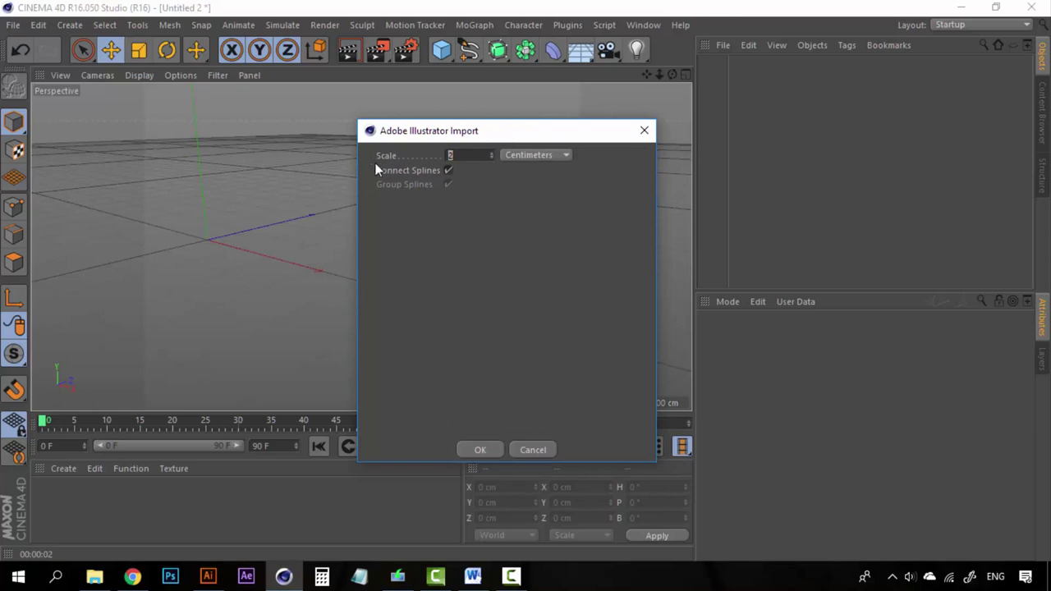
click(449, 171)
click(481, 450)
Step: Lift the star spline along Y to about 1163 cm above the ground grid
scroll(419, 324, down, 5)
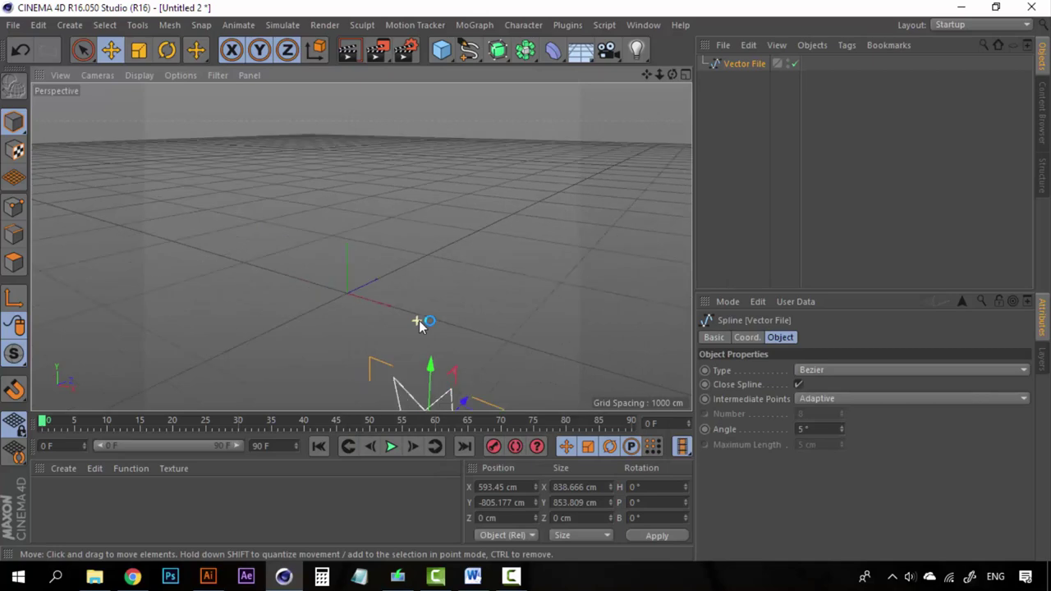
alt+middle_drag(419, 324, 366, 134)
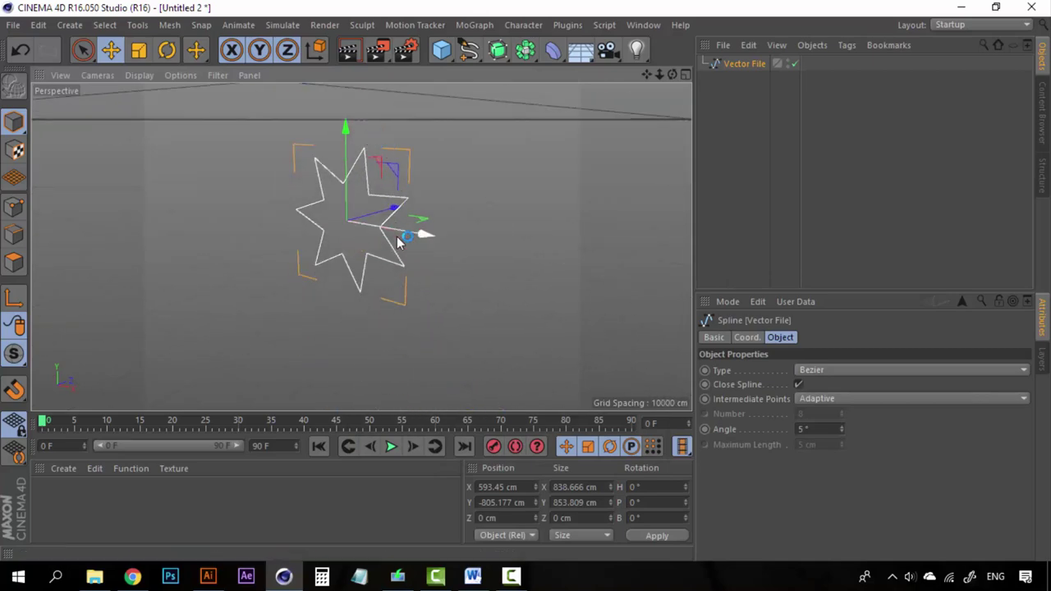
alt+middle_drag(411, 159, 422, 246)
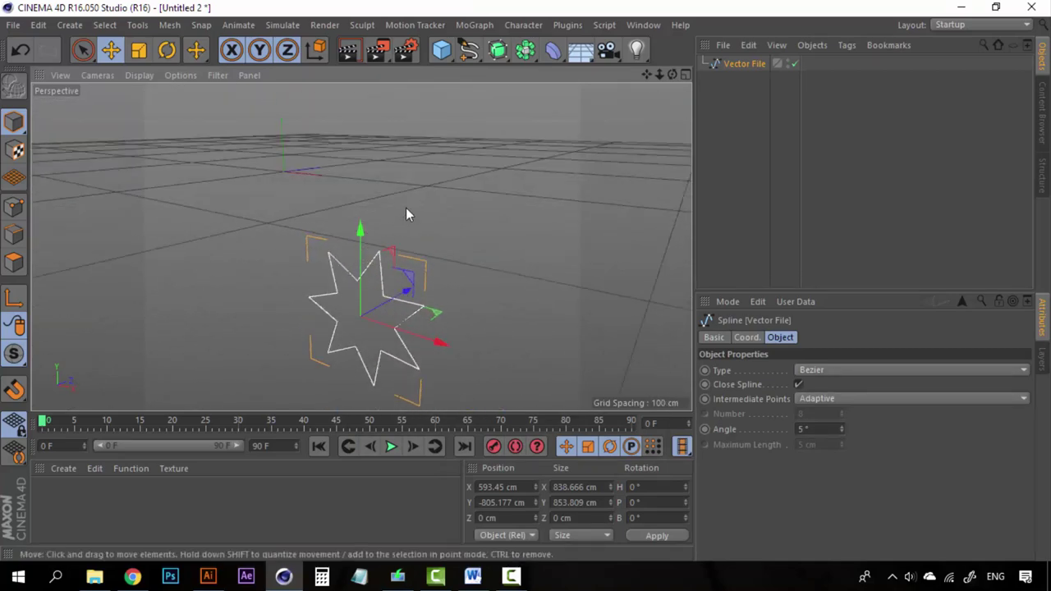
alt+drag(406, 215, 406, 320)
drag(373, 249, 389, 109)
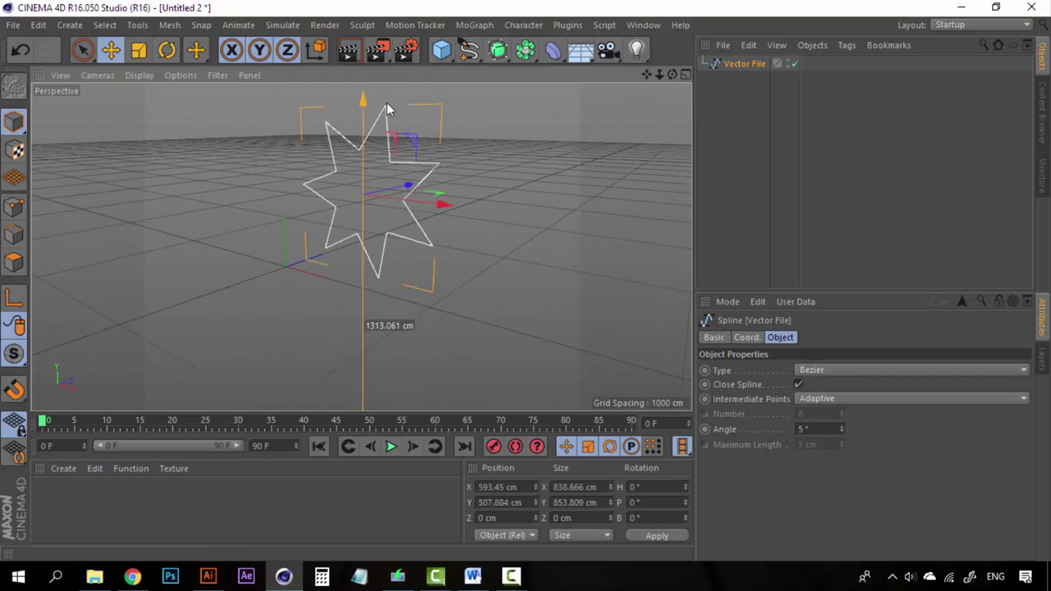
alt+middle_drag(375, 144, 391, 335)
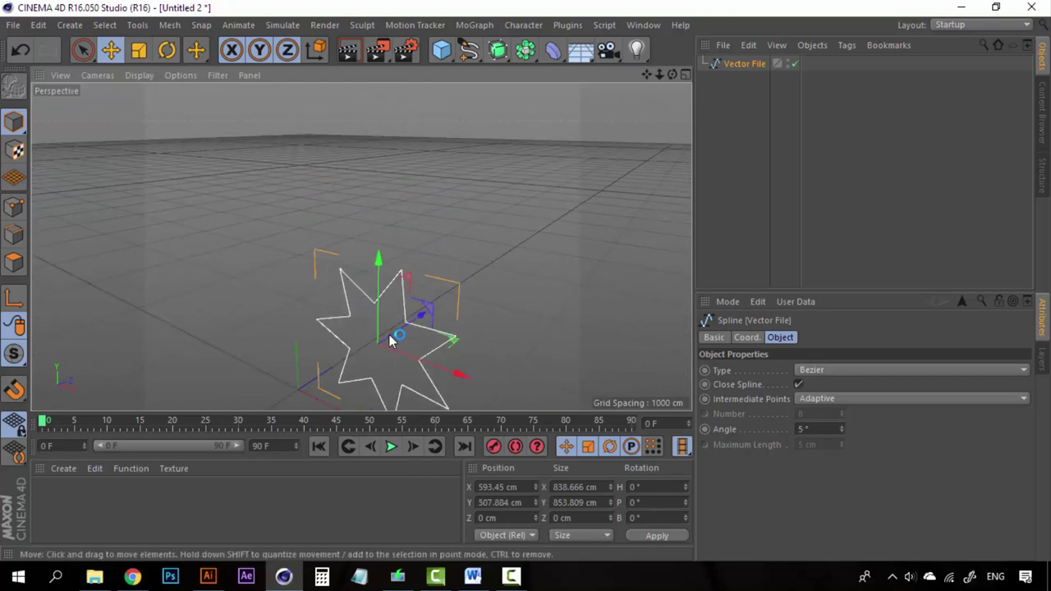
drag(378, 263, 396, 169)
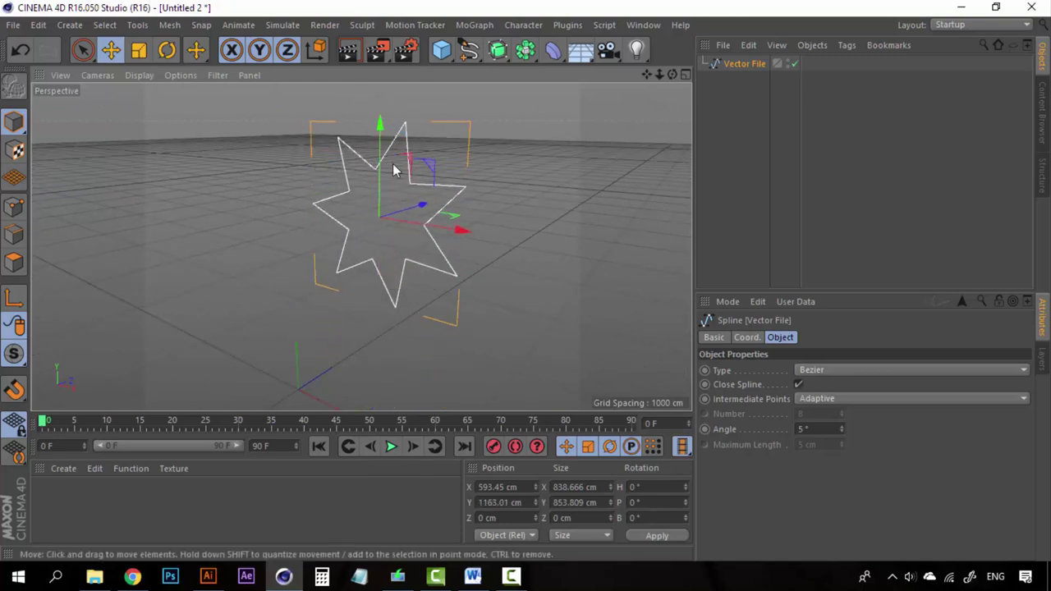
Step: View the raised star from a tilted angle and reselect the Vector File spline
scroll(403, 253, up, 2)
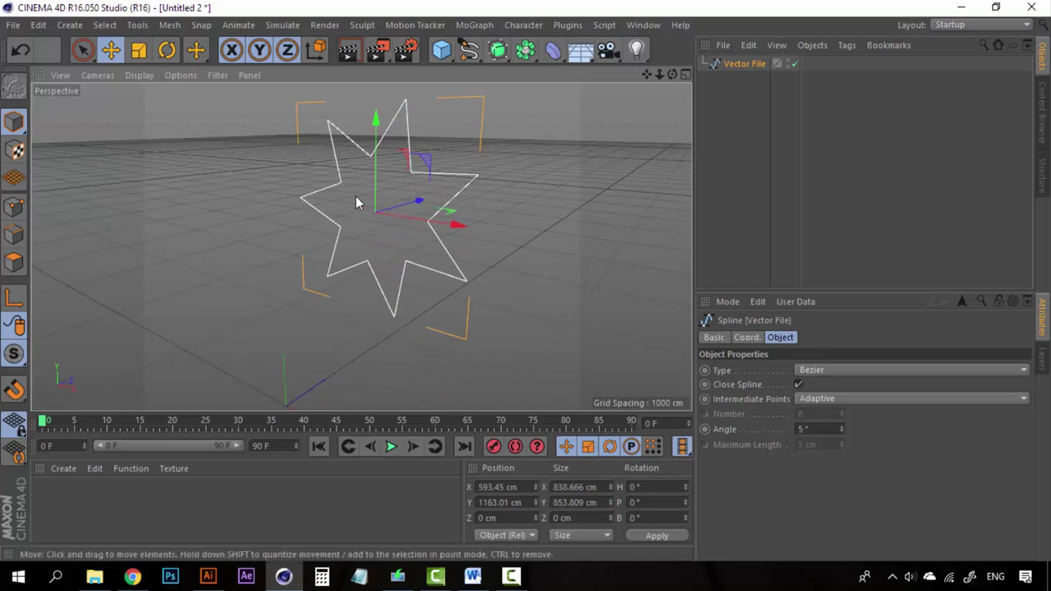
alt+drag(452, 190, 558, 221)
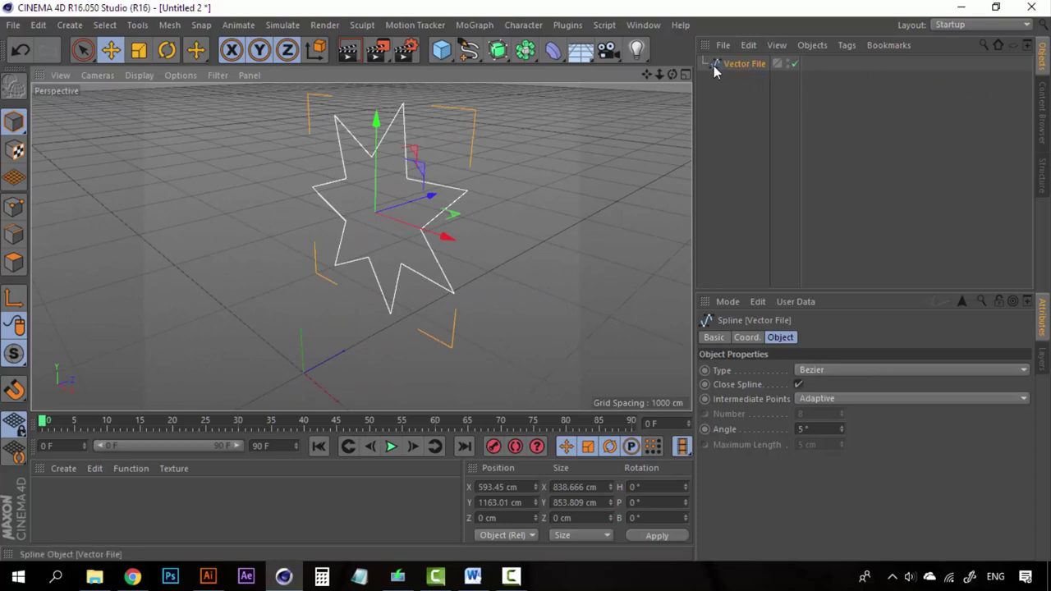
click(743, 68)
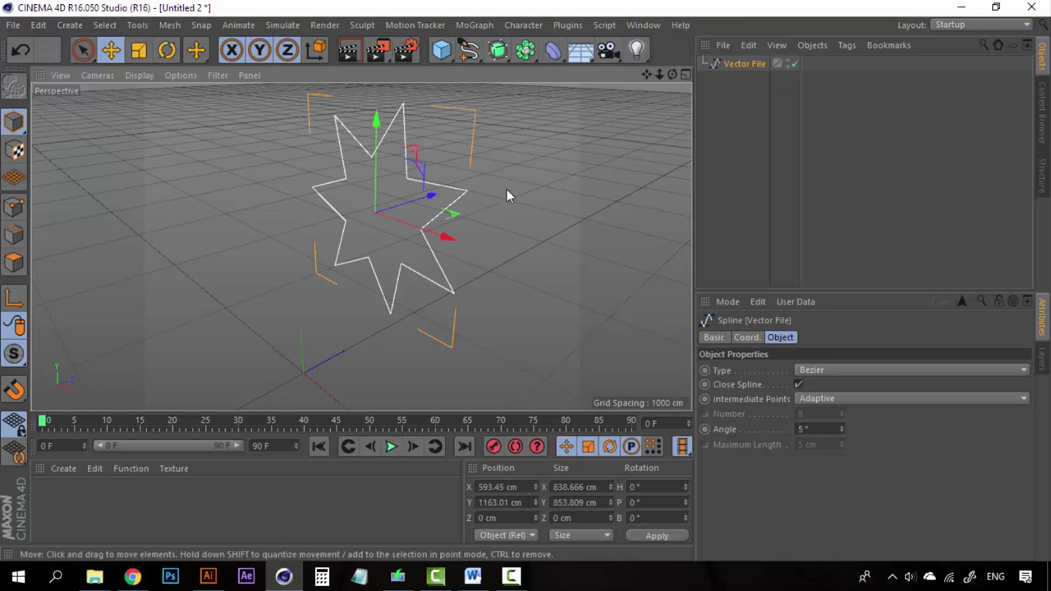
click(717, 141)
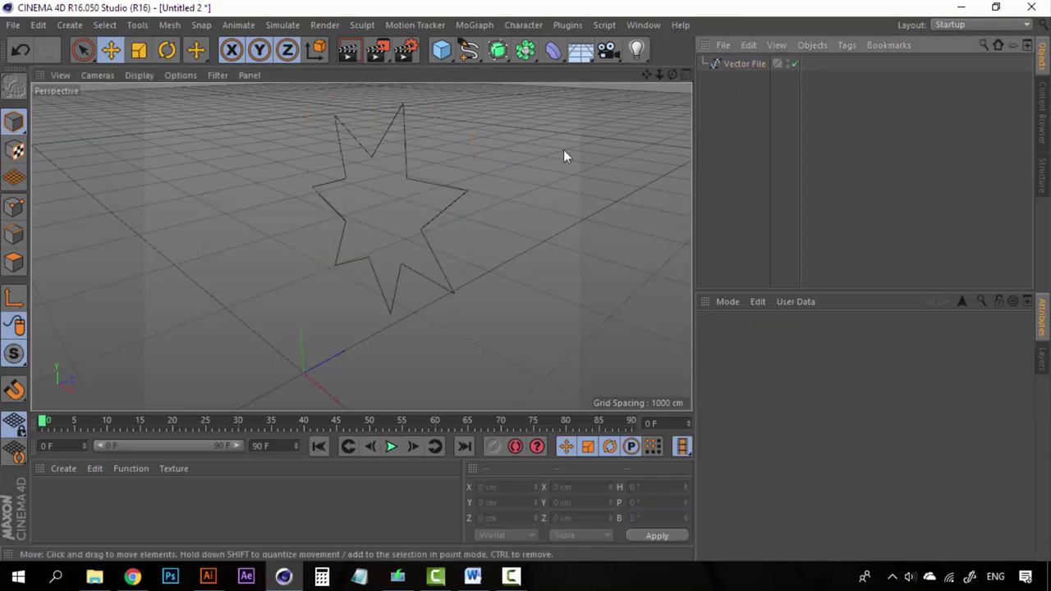
click(734, 68)
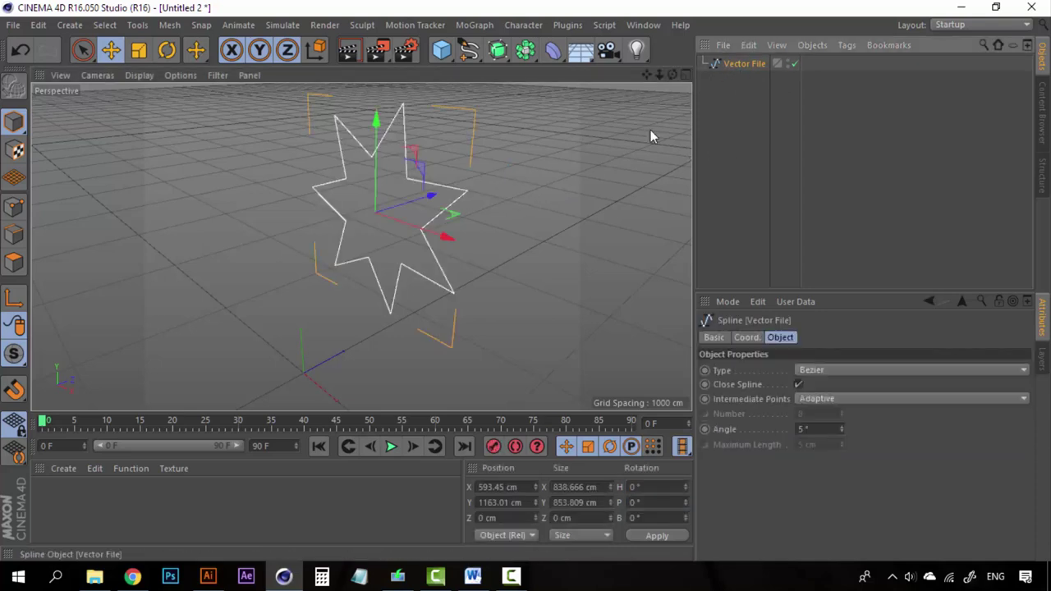
Step: Create an Extrude generator with default 20 cm depth, then select the Vector File spline
click(496, 52)
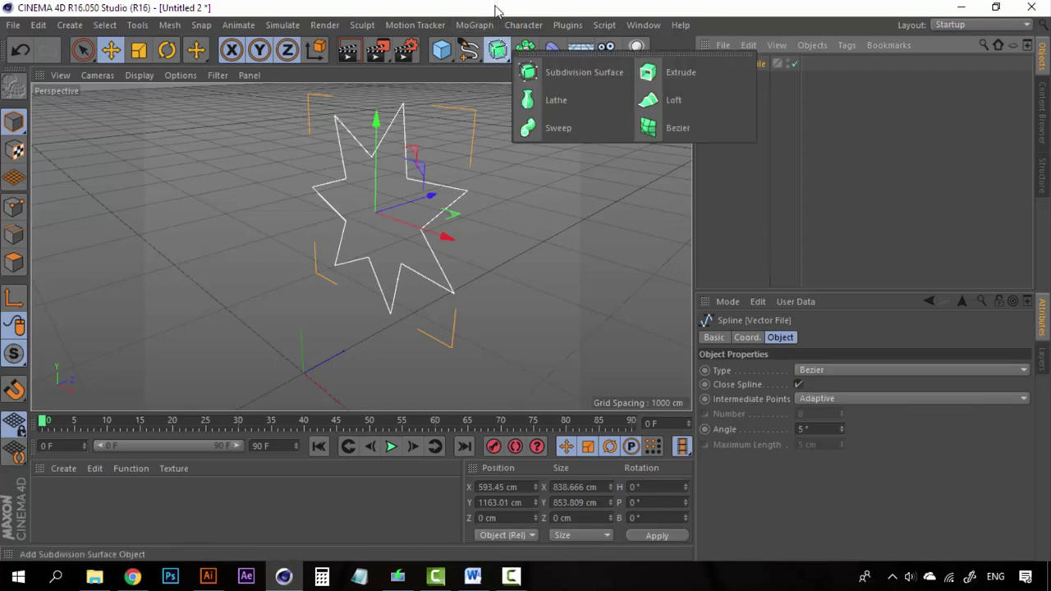
click(497, 16)
click(497, 51)
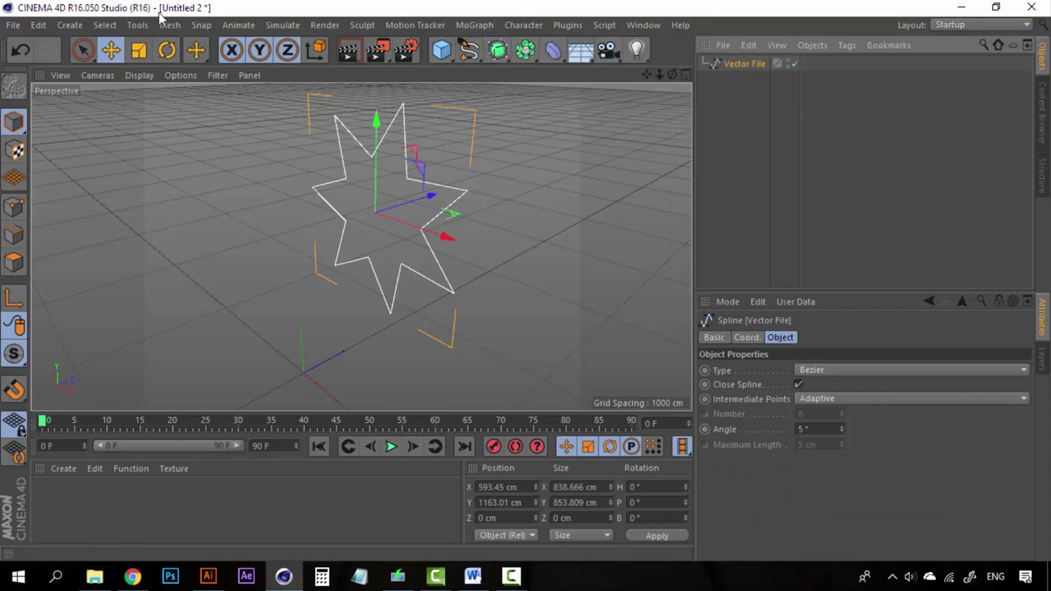
click(69, 25)
mouse_move(72, 83)
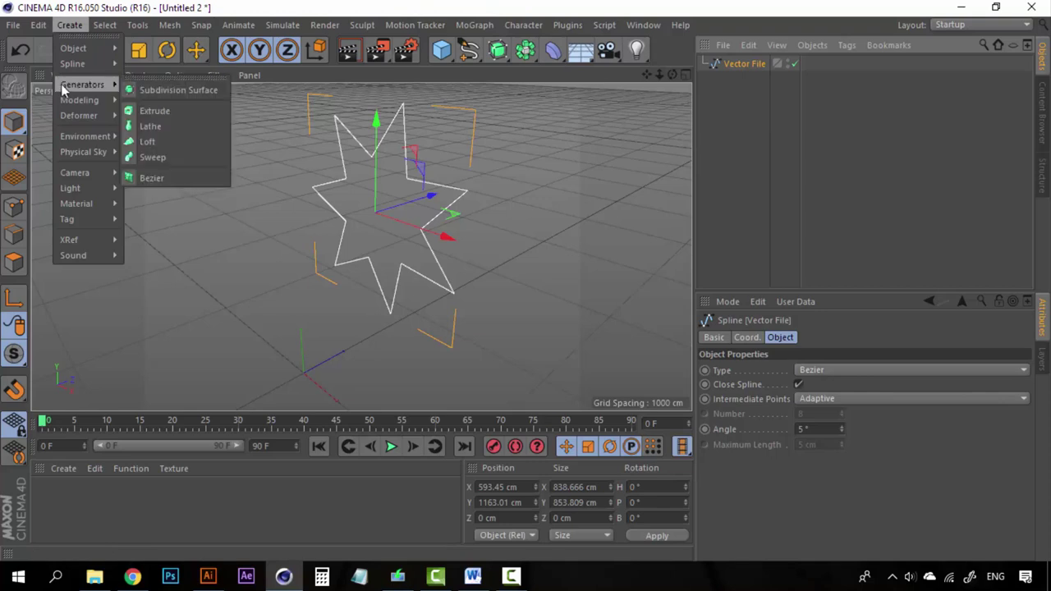
click(161, 109)
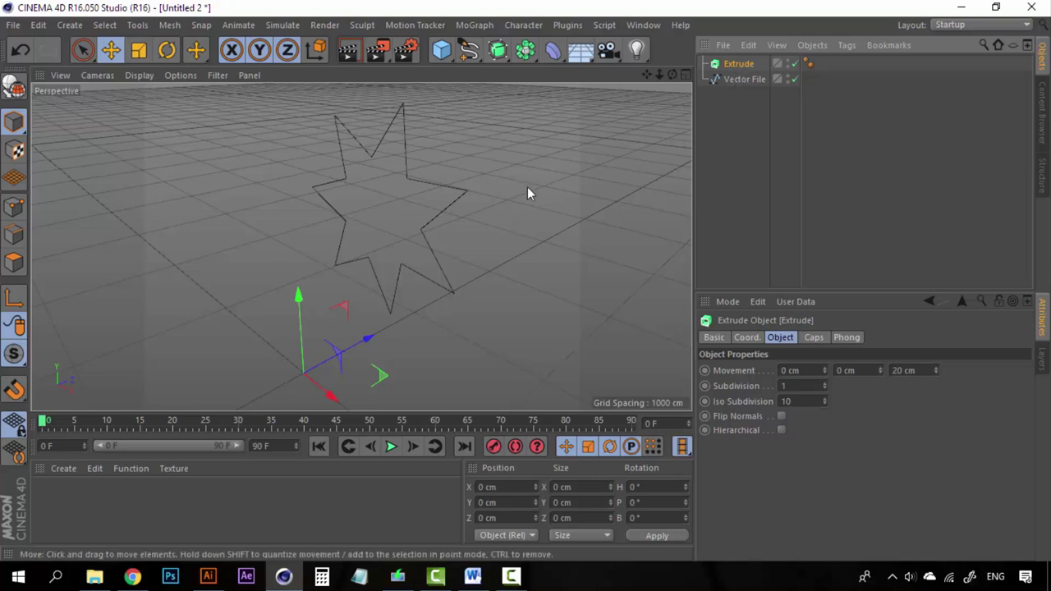
click(746, 79)
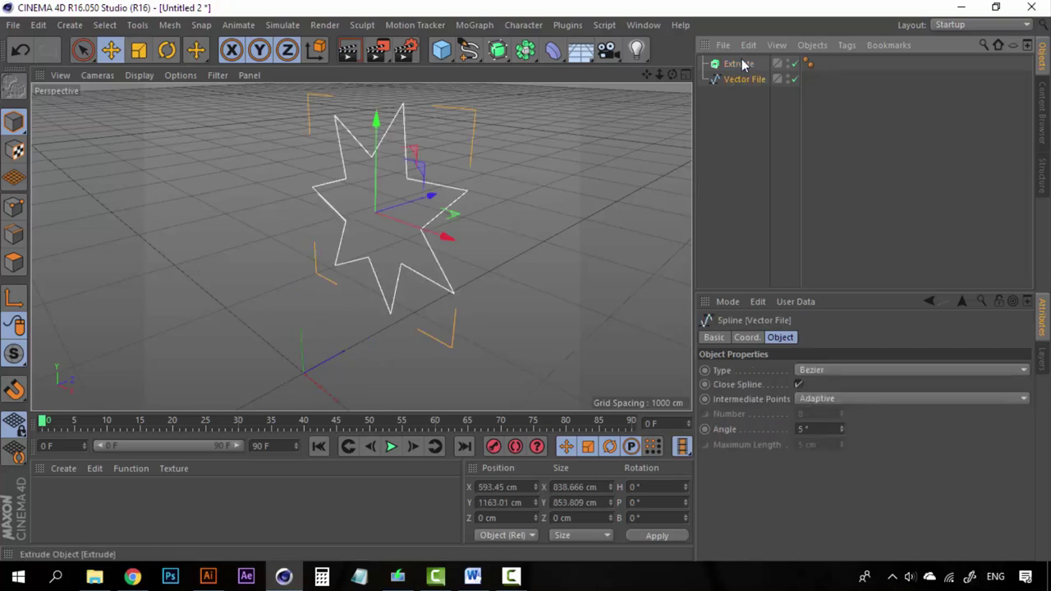
Step: Parent the Vector File star spline under Extrude and inspect the resulting solid star
click(743, 66)
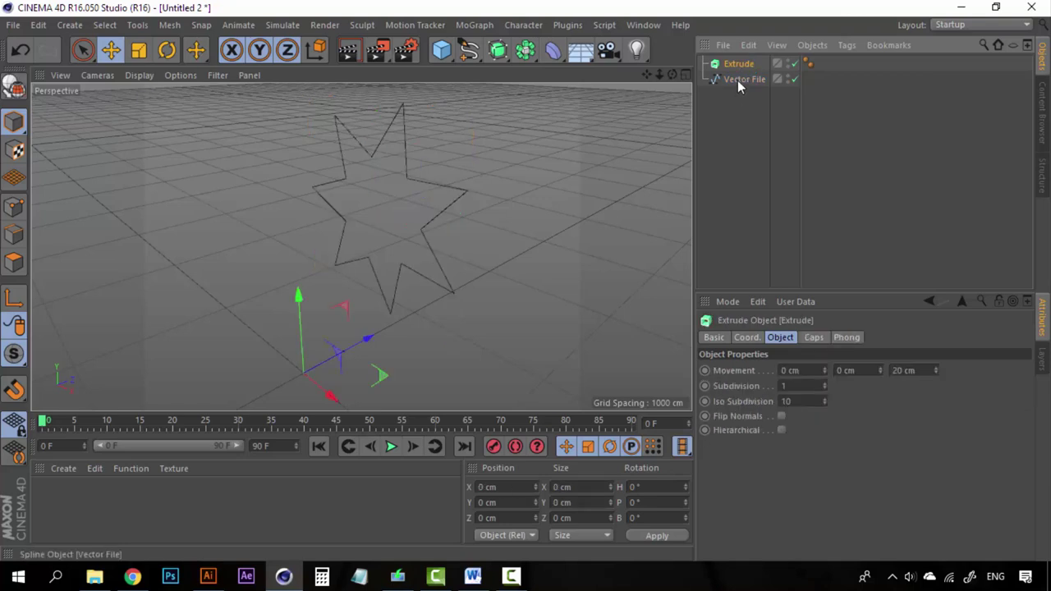
click(738, 80)
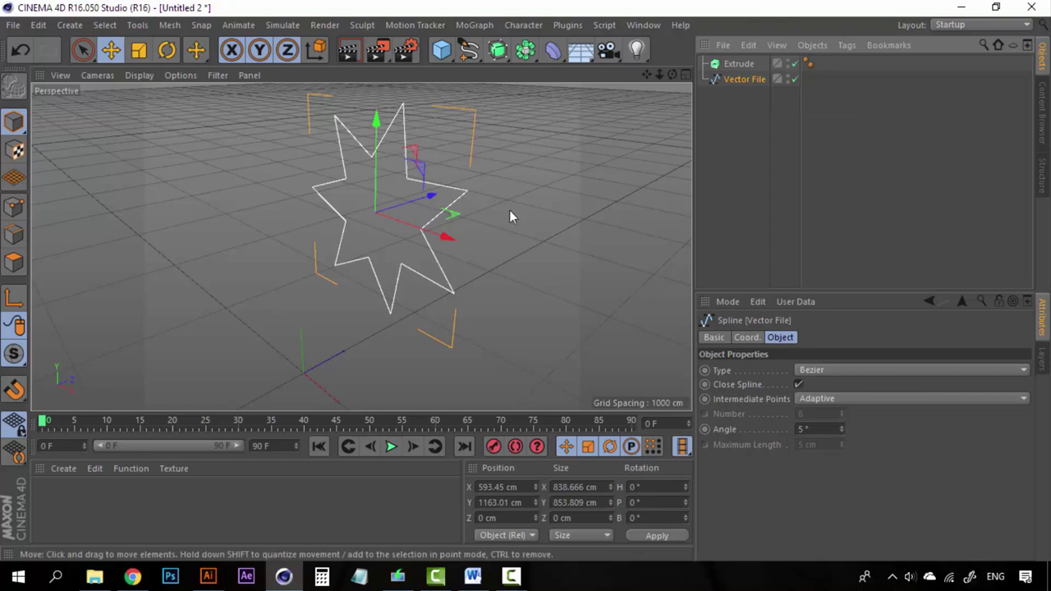
drag(750, 82, 744, 69)
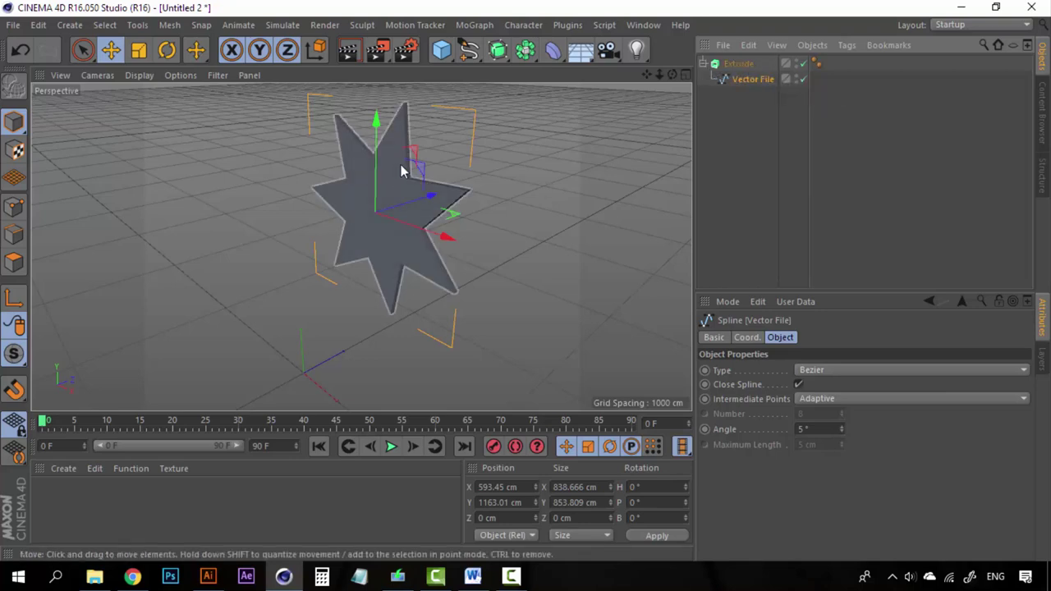
alt+drag(389, 204, 488, 225)
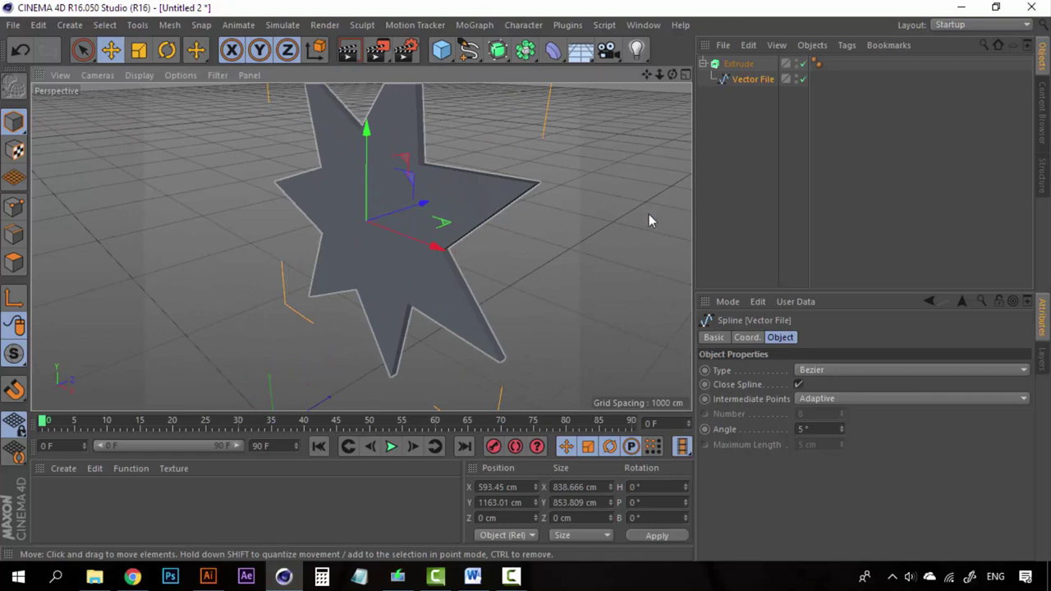
Step: Raise the Extrude object's Movement Z depth to 523 cm
click(740, 66)
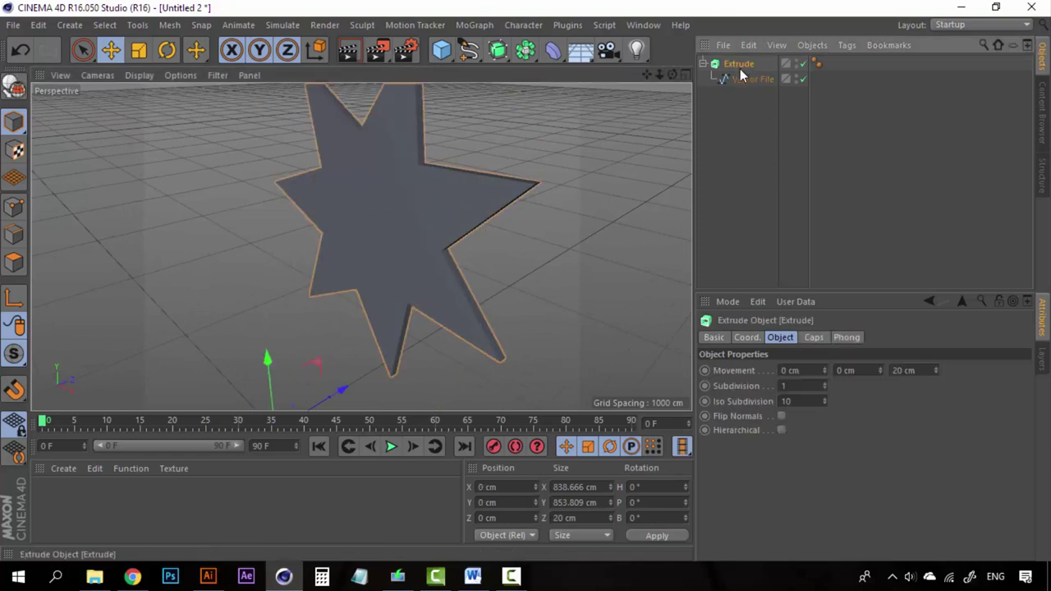
click(741, 88)
click(739, 64)
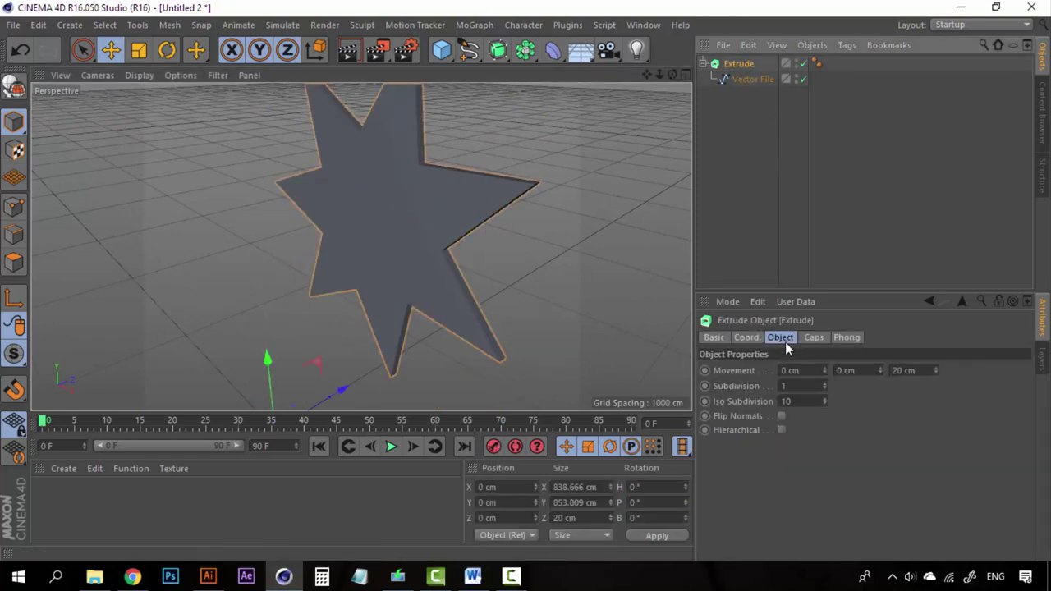
drag(935, 371, 936, 345)
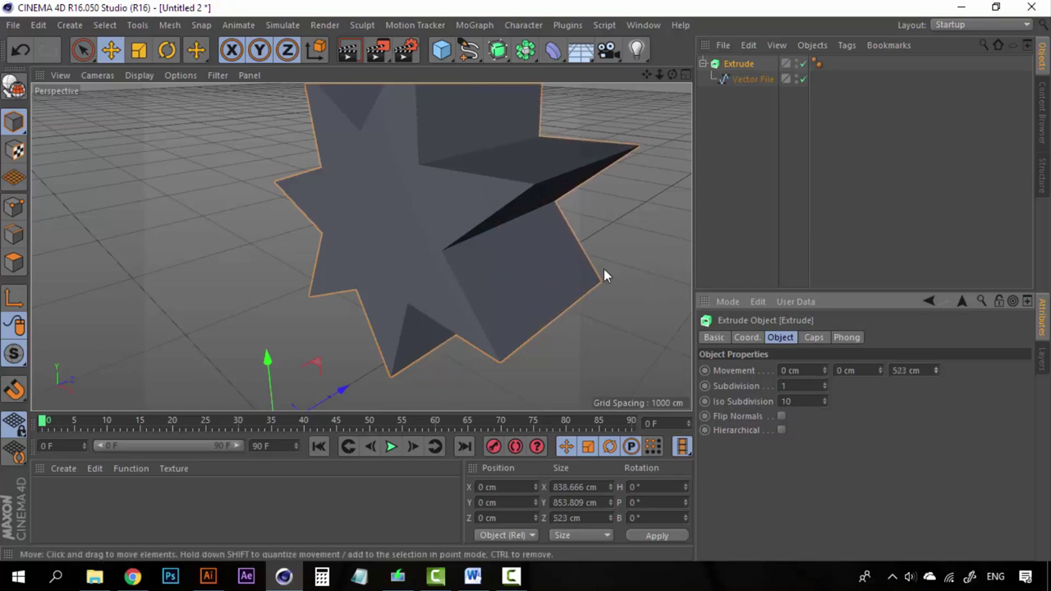
Step: Orbit around the thicker star, then return to the star artwork in Illustrator
scroll(604, 269, down, 5)
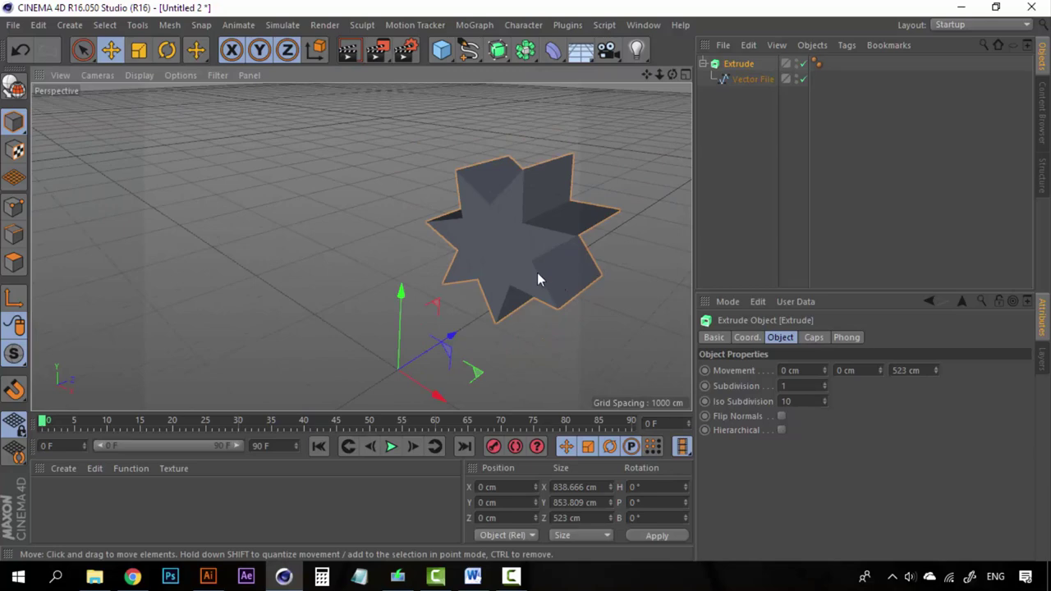
alt+drag(537, 279, 432, 282)
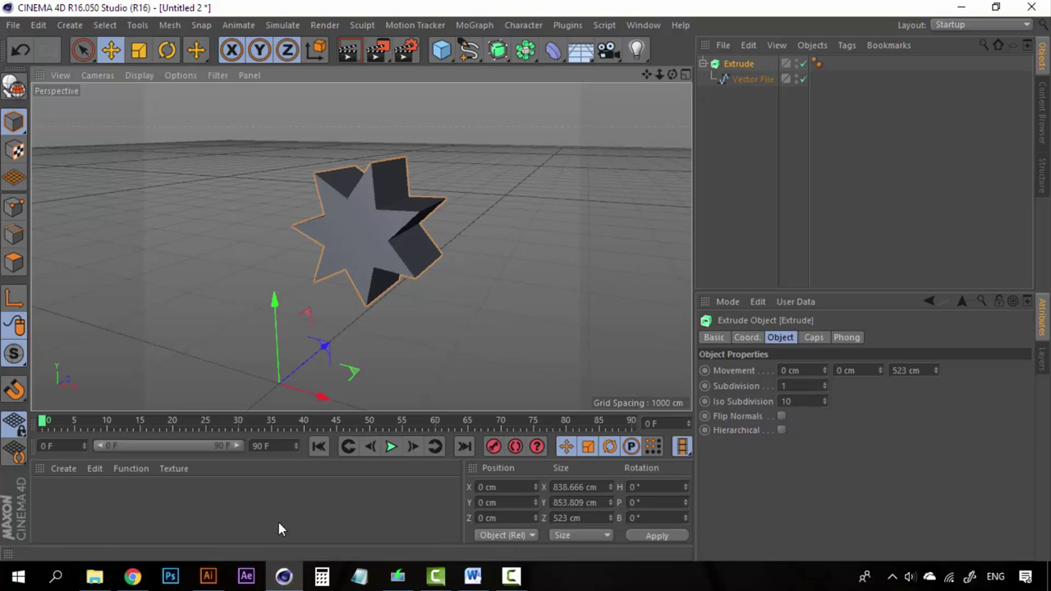
click(208, 576)
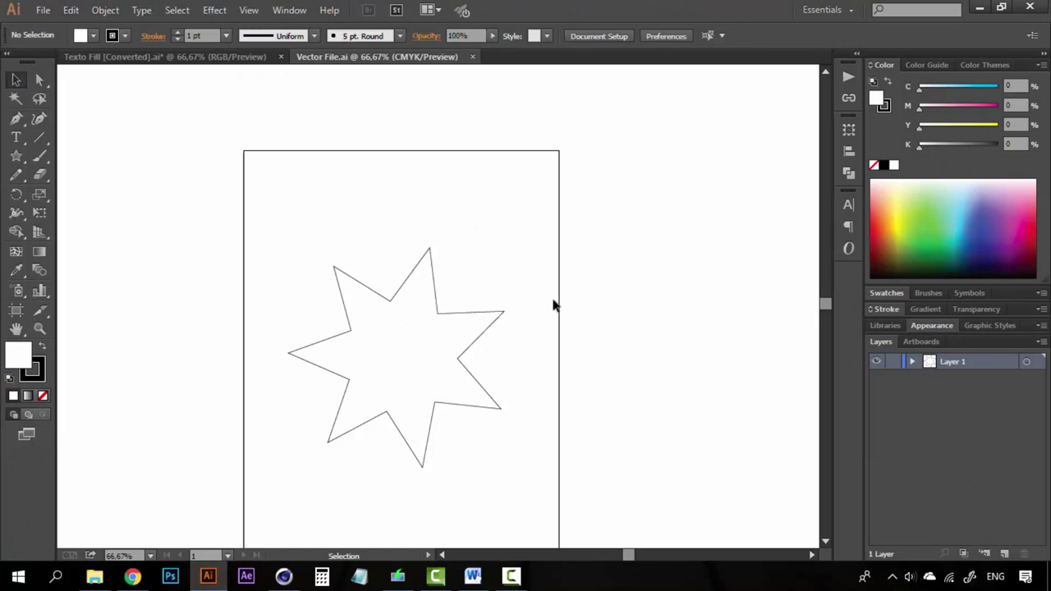
Step: Delete the star and type the text 'testing the extrude tool' on the artboard
click(390, 374)
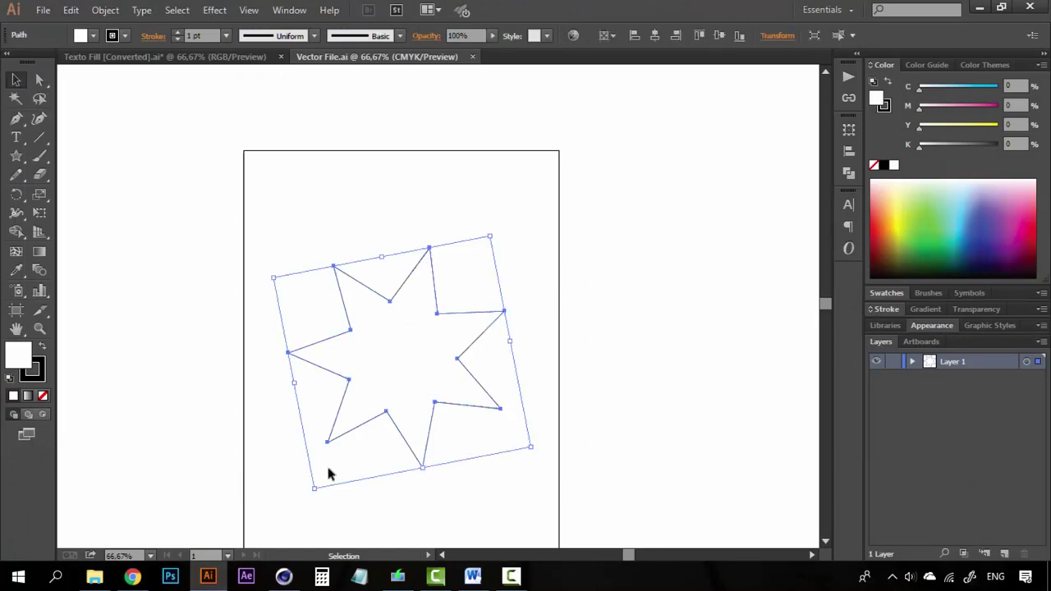
key(Delete)
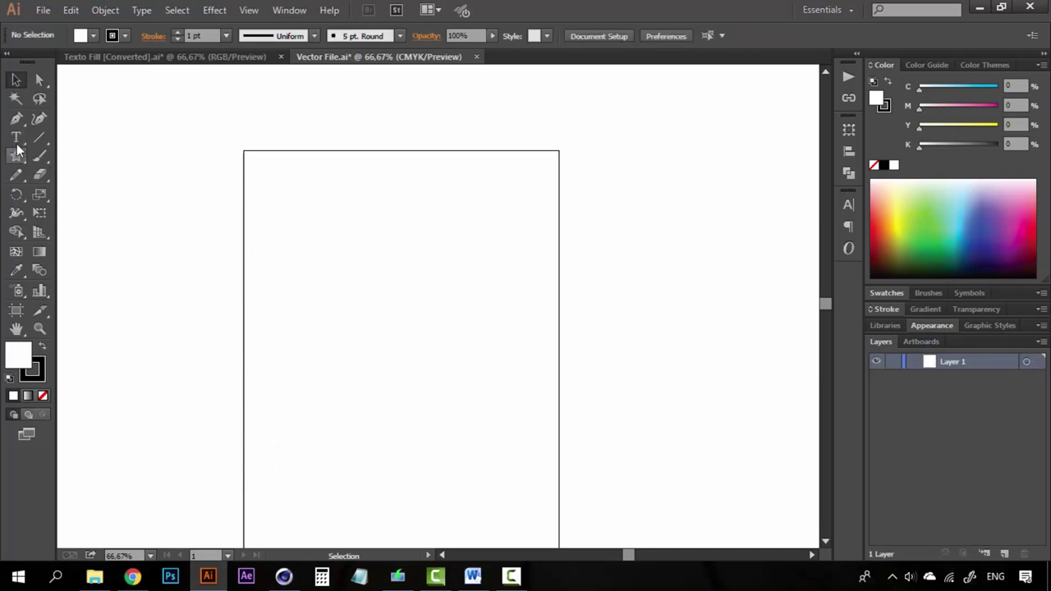
click(15, 137)
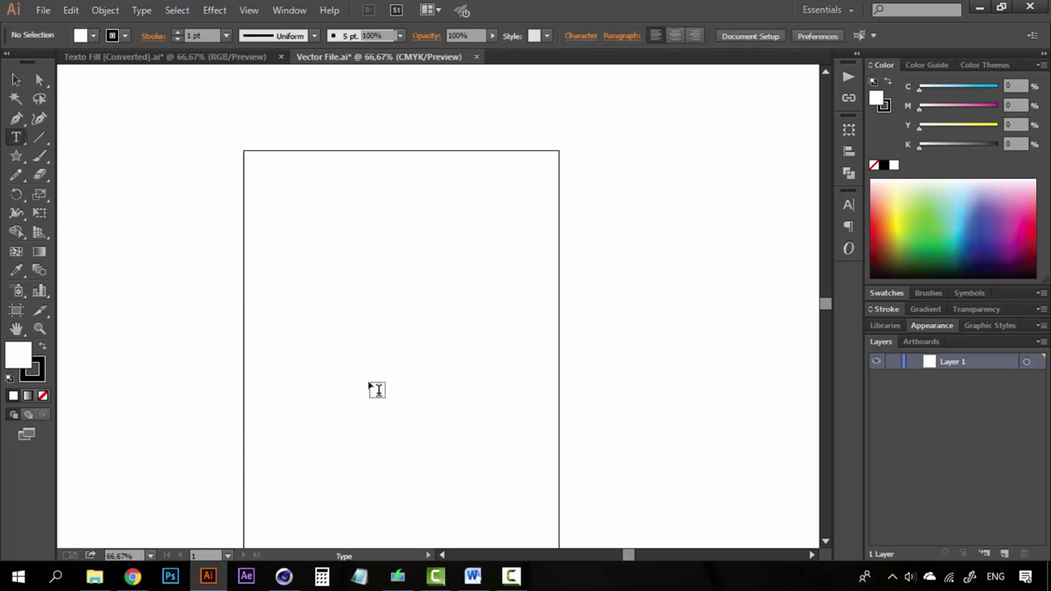
click(376, 390)
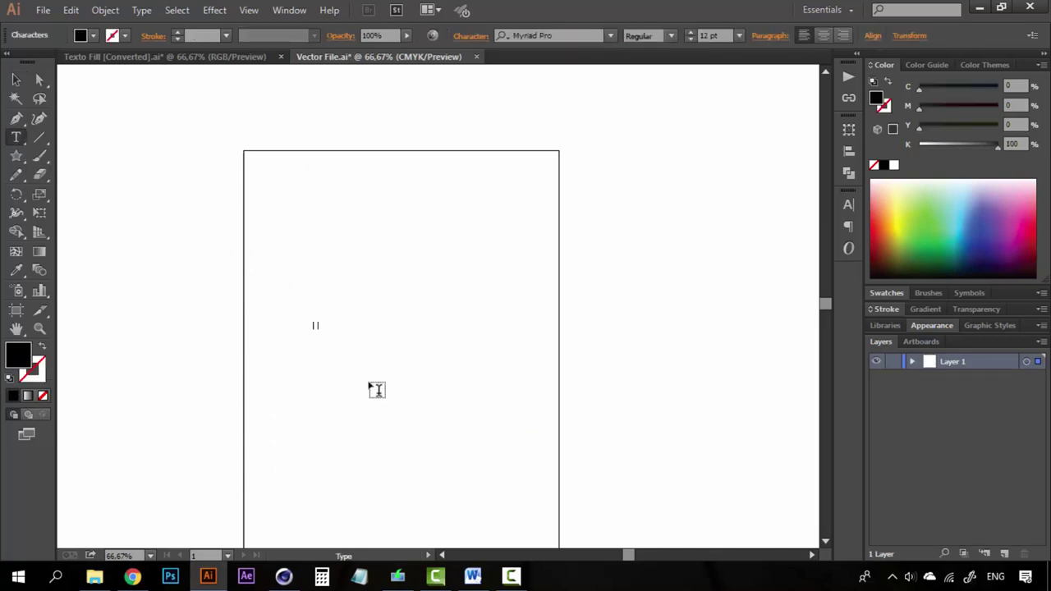
text(testing the extrude tool)
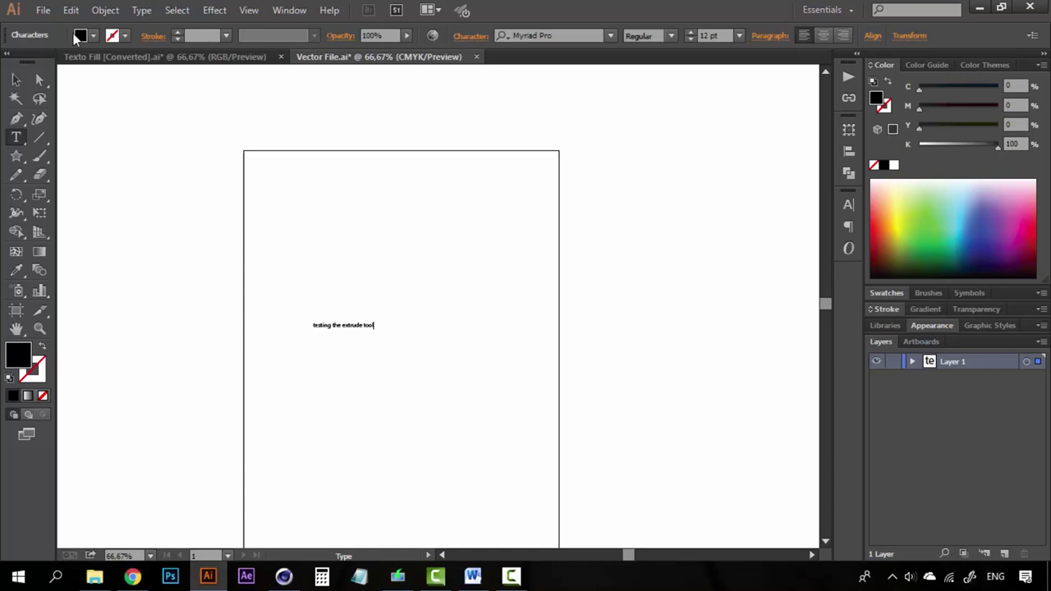
Step: Scale the text up to 45.11 pt and move it toward the top of the page
click(16, 79)
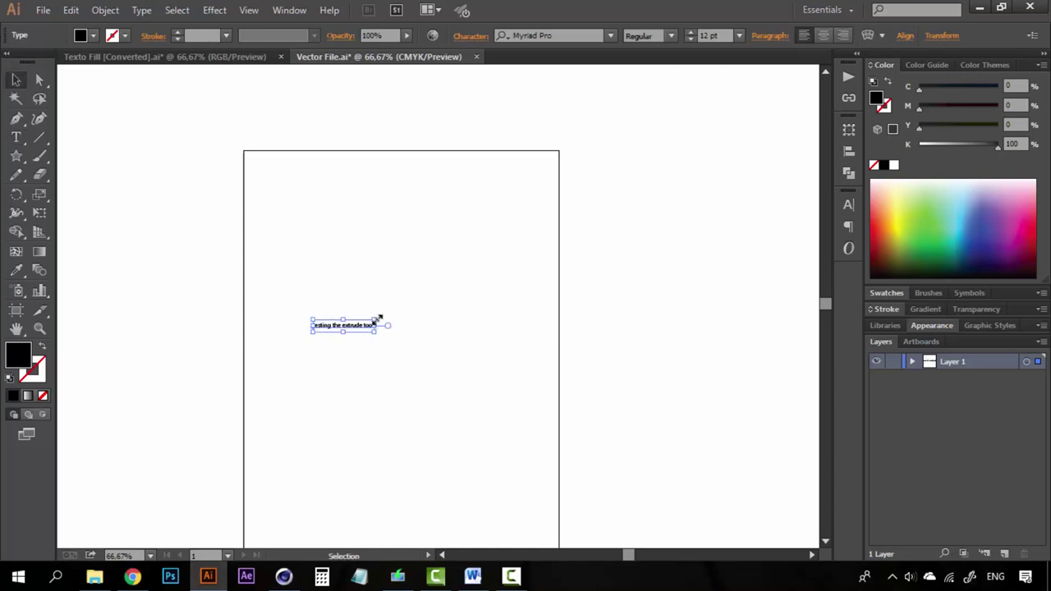
drag(378, 317, 546, 215)
drag(469, 302, 447, 272)
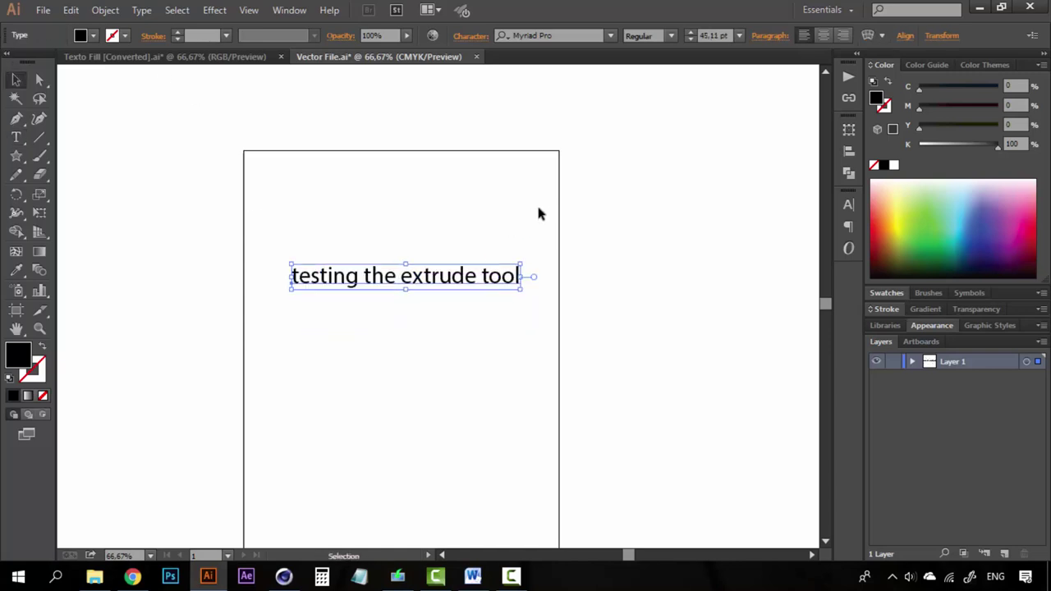
click(538, 214)
click(488, 289)
Step: Convert the text to outlines with Ctrl+Shift+O and call up Save As
key(ctrl)
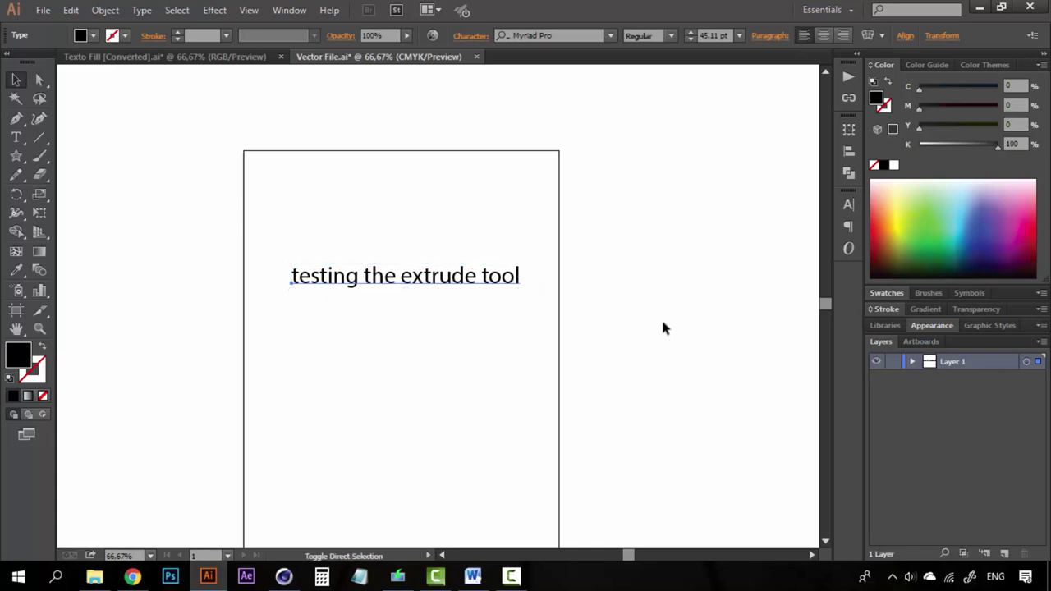
key(ctrl+shift+o)
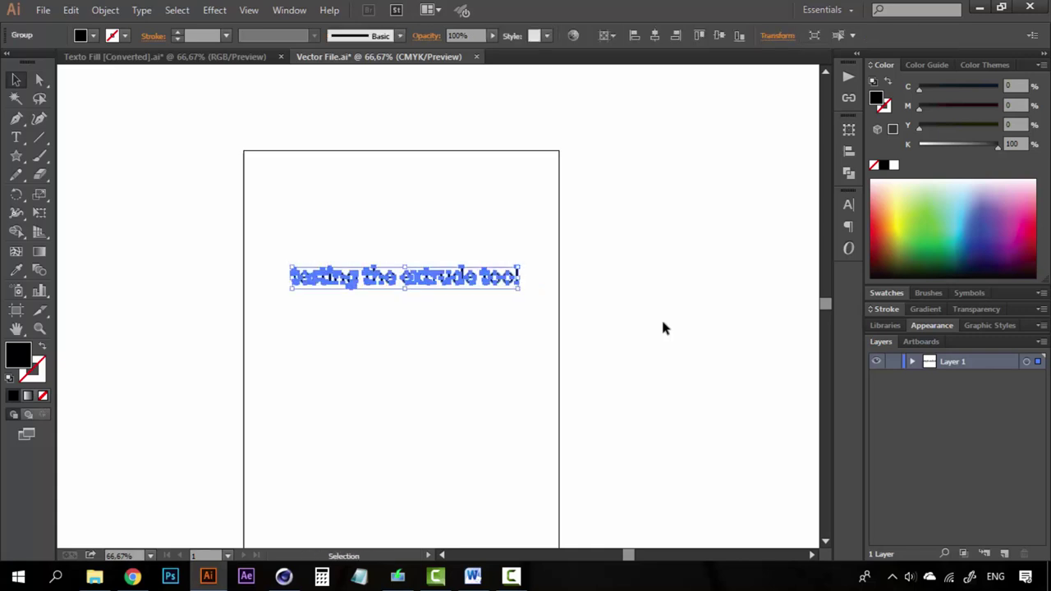
click(664, 326)
click(492, 277)
click(578, 238)
key(ctrl+shift+s)
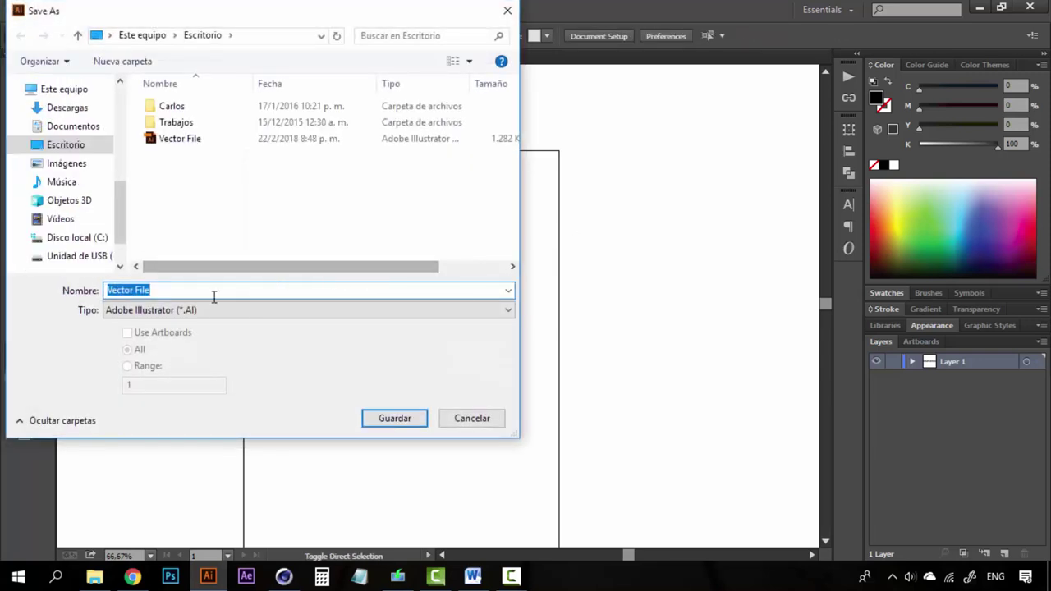
Step: Save as Vector File 2.ai in Illustrator 8 format, accepting the legacy-format warning
click(211, 292)
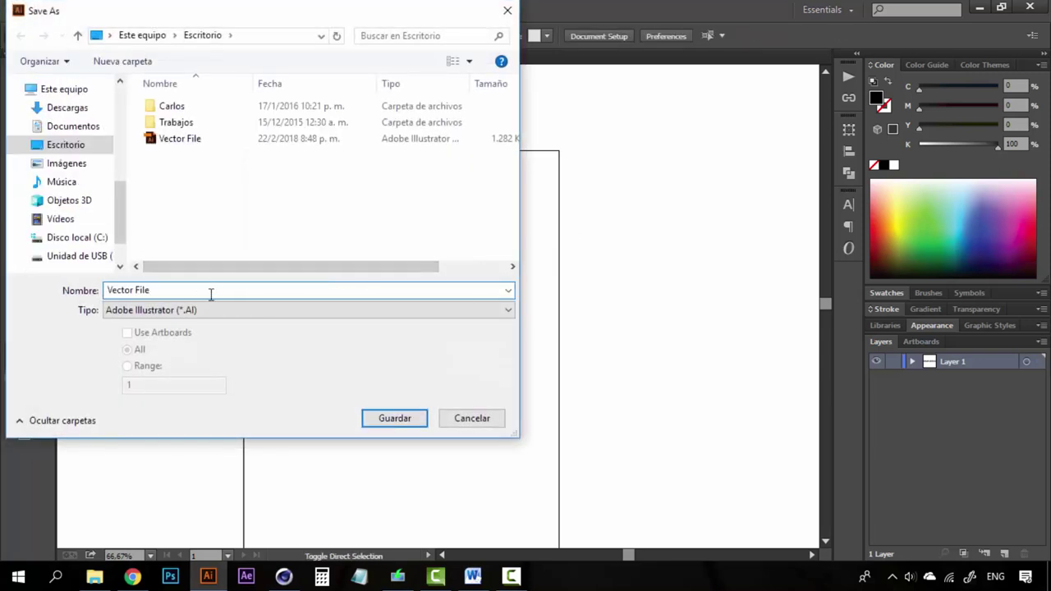
click(386, 419)
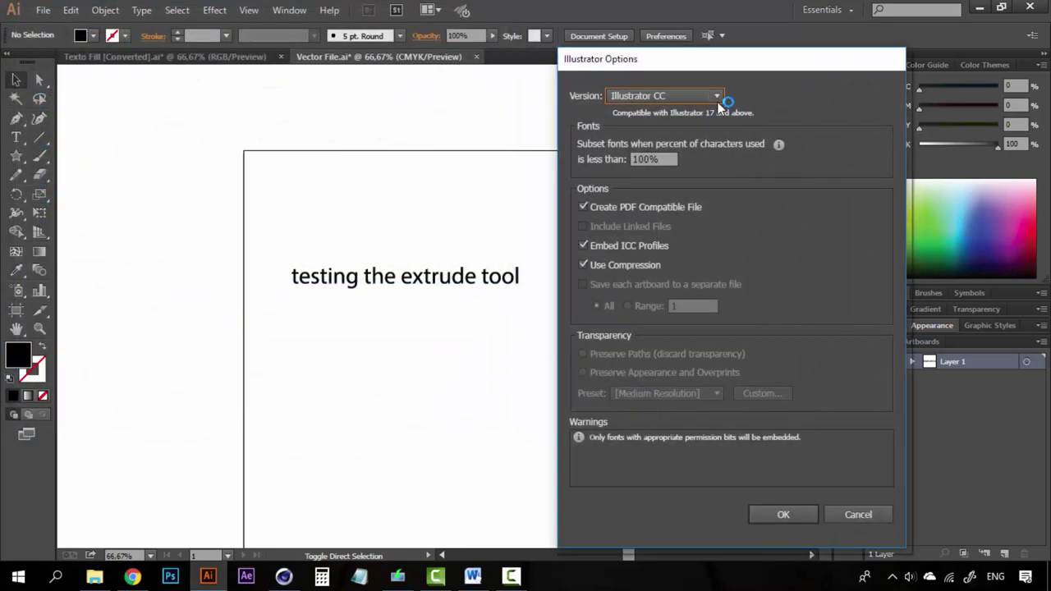
click(718, 95)
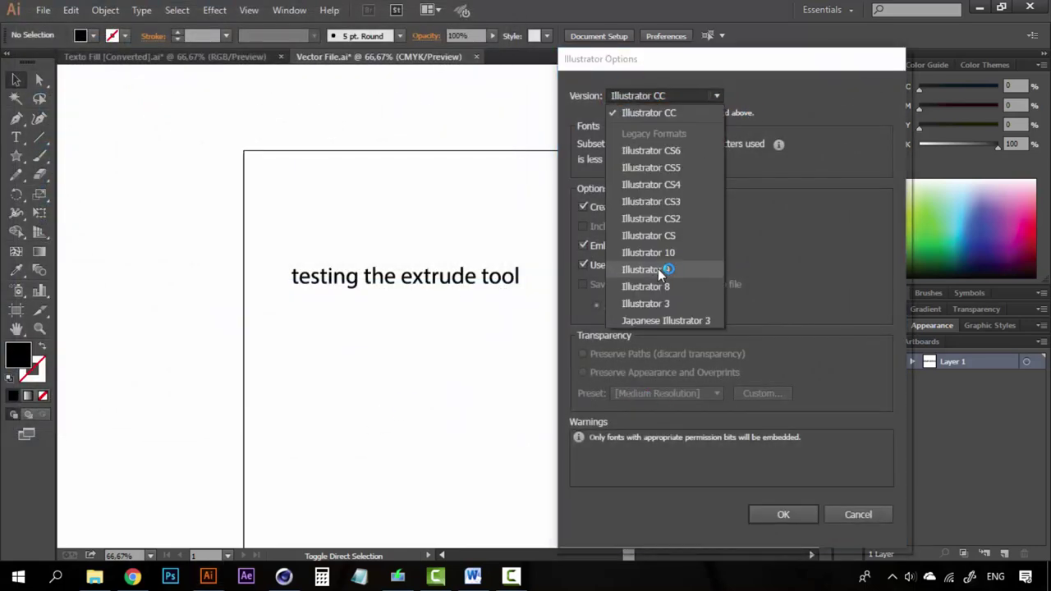
click(652, 284)
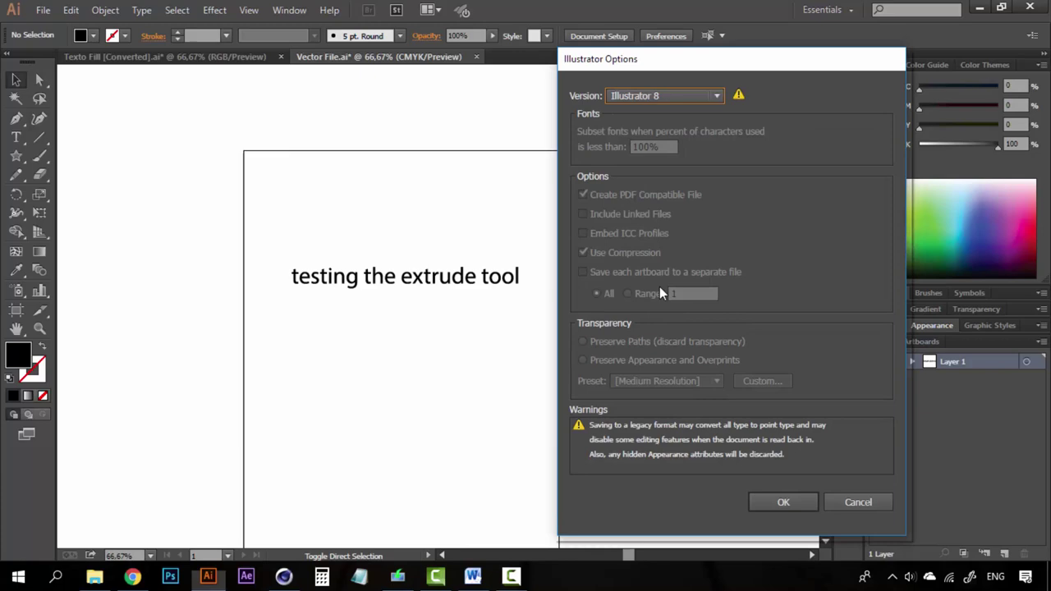
click(773, 503)
click(452, 317)
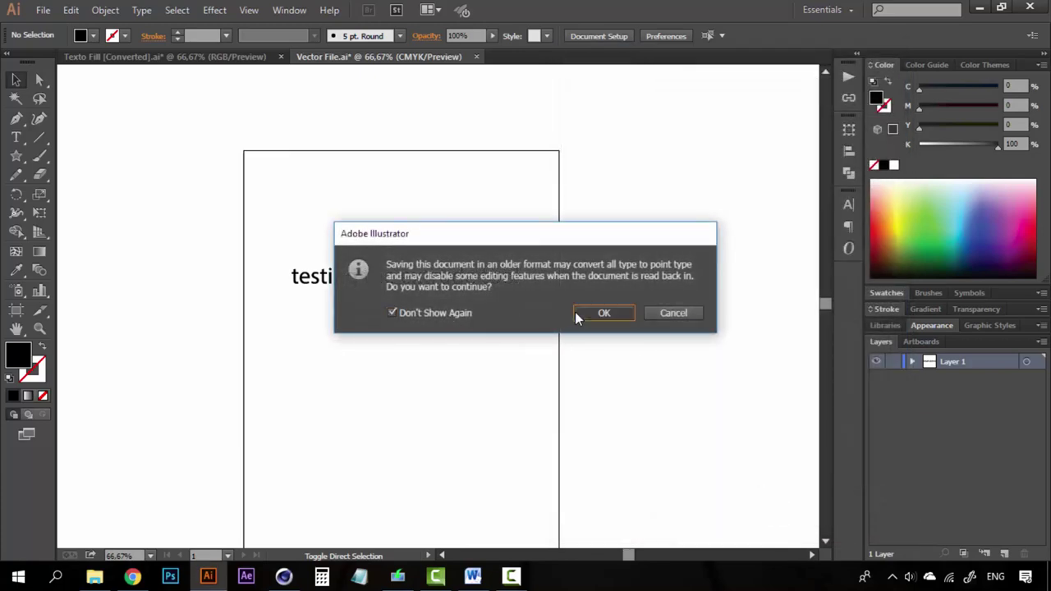
click(604, 312)
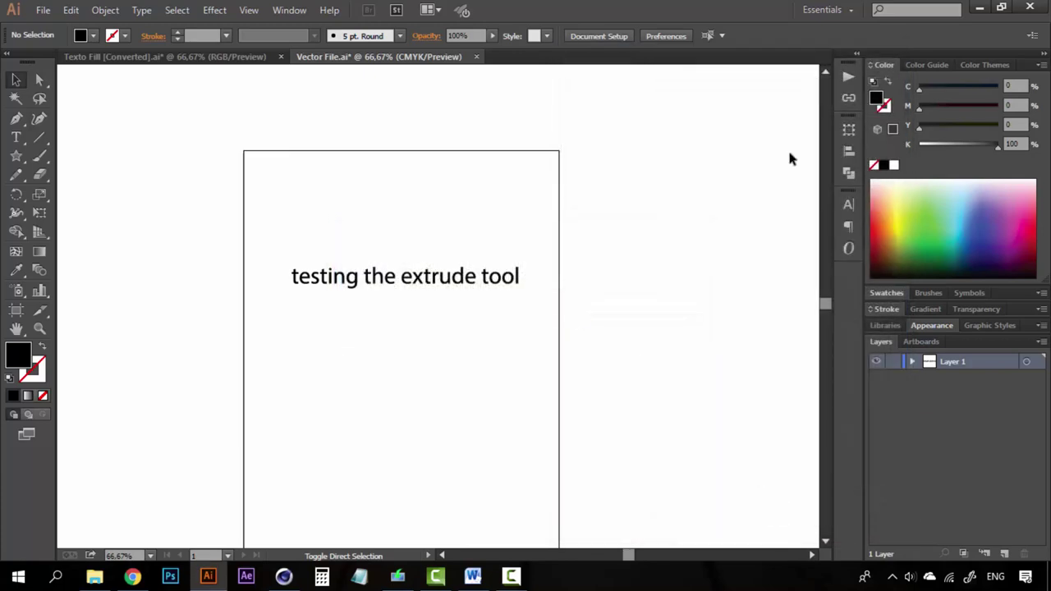
click(285, 578)
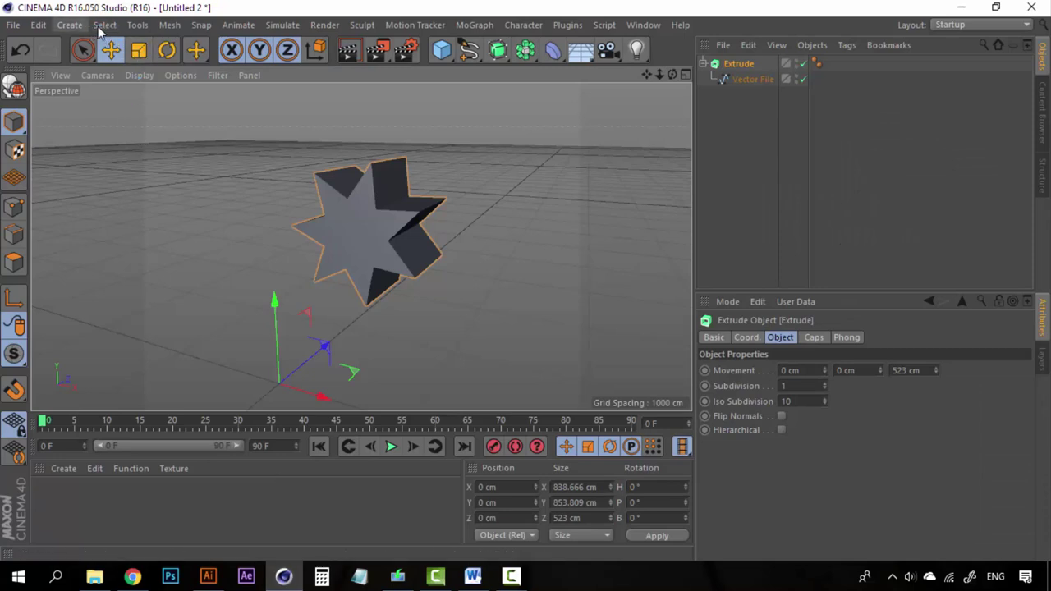
Step: Merge Vector File 2 into the scene with the default Illustrator Import settings
click(13, 24)
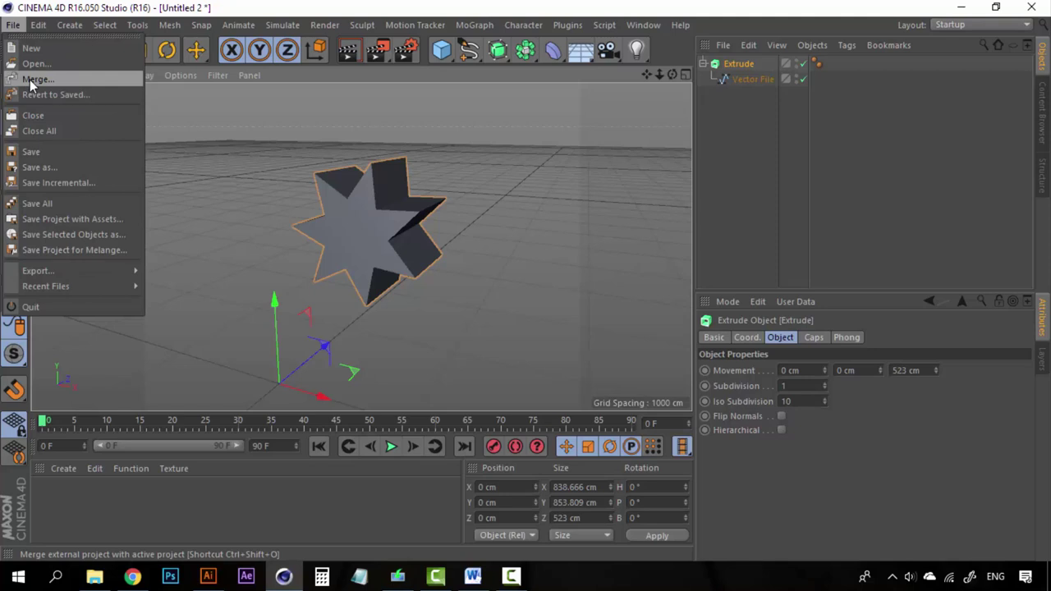
click(788, 156)
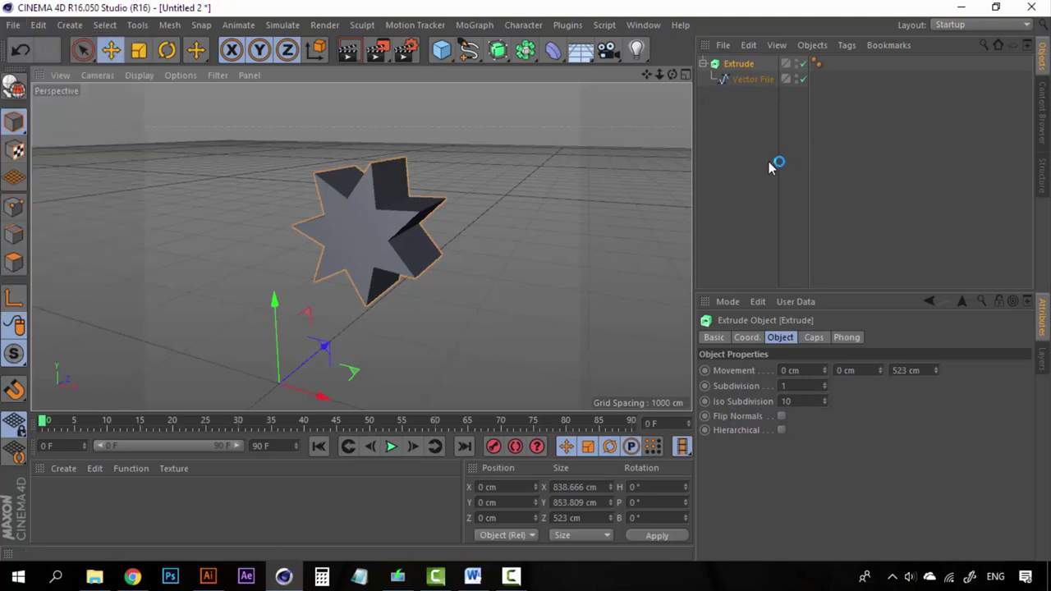
click(13, 24)
click(38, 79)
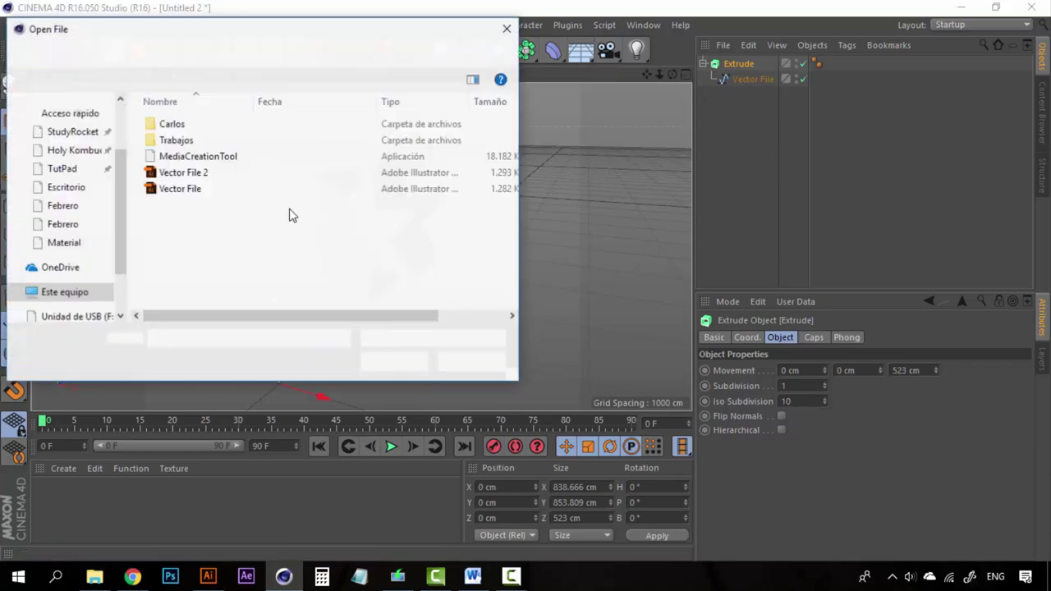
click(191, 173)
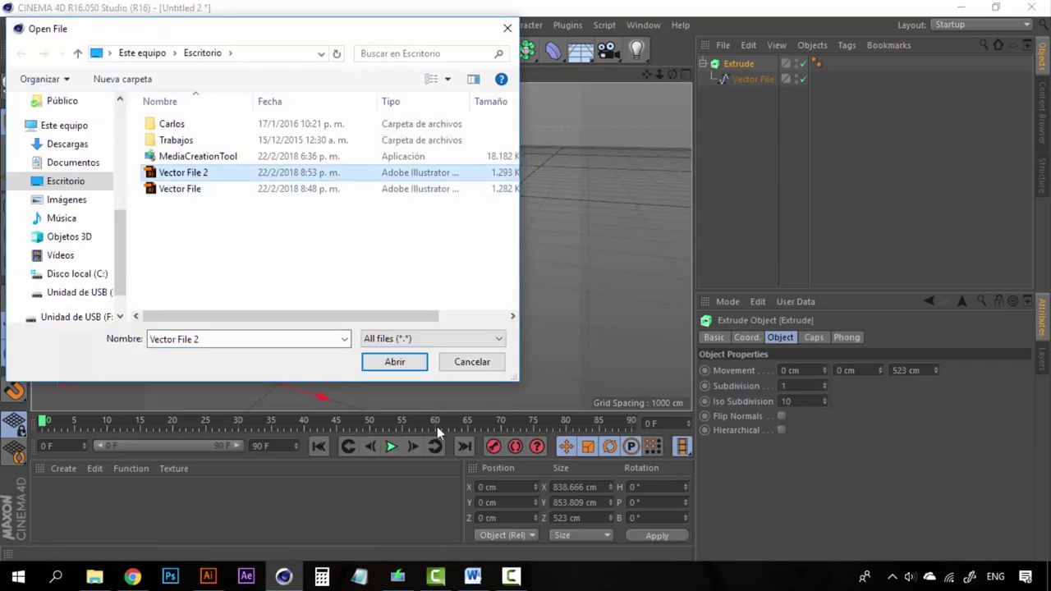
click(395, 363)
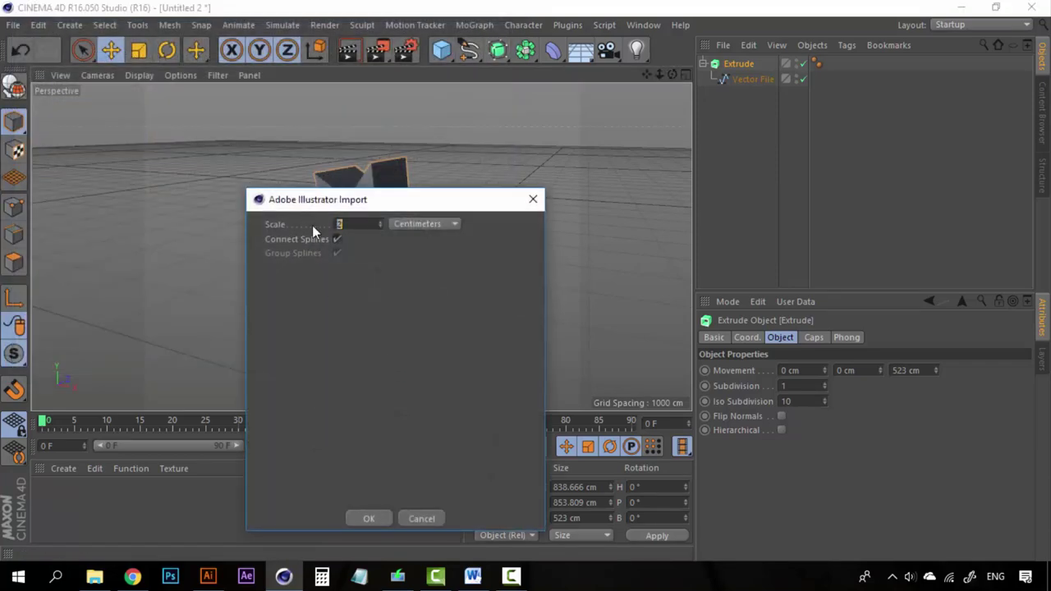
click(369, 518)
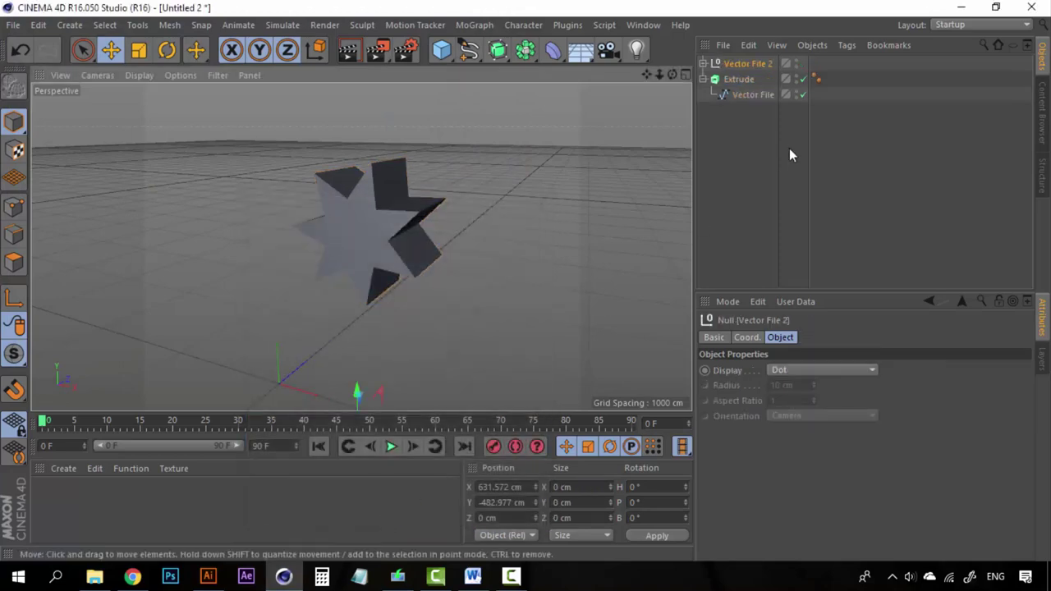
Step: Lift the imported text along Y to 2270.373 cm above the star
scroll(390, 375, down, 5)
scroll(392, 218, up, 5)
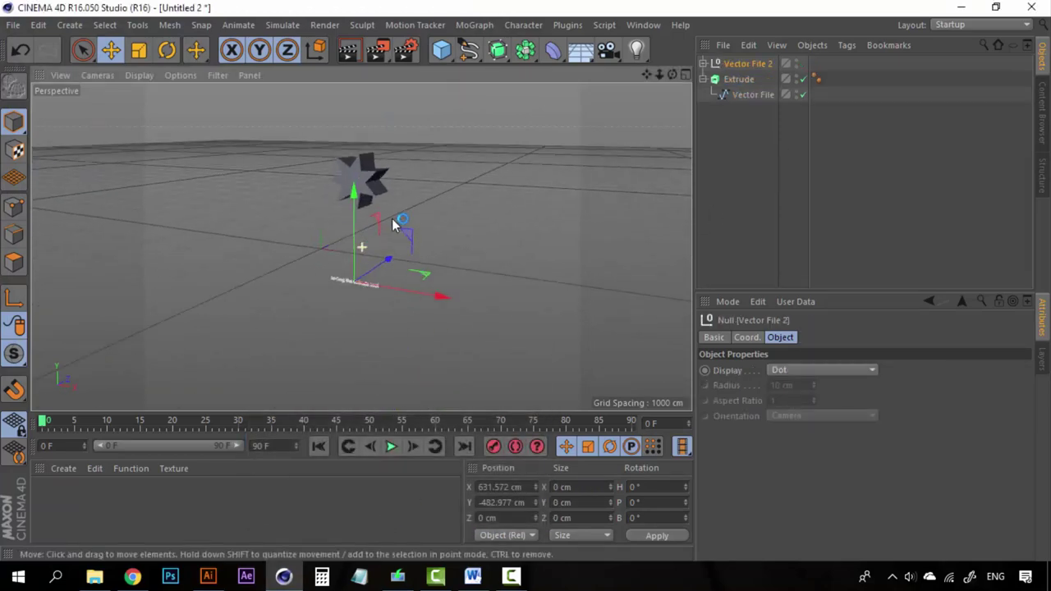
alt+middle_drag(426, 234, 445, 314)
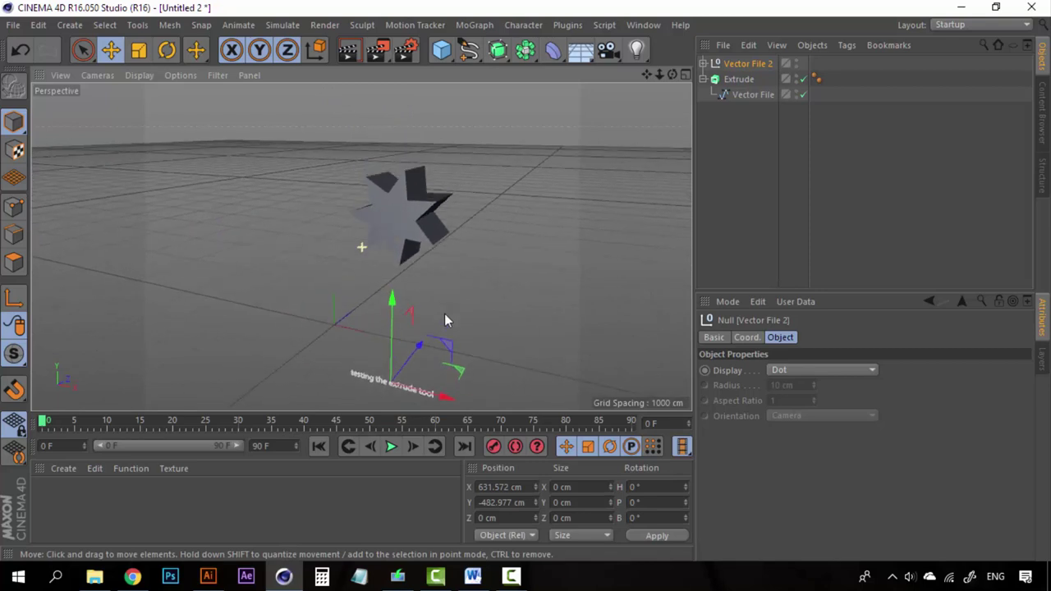
drag(391, 300, 391, 83)
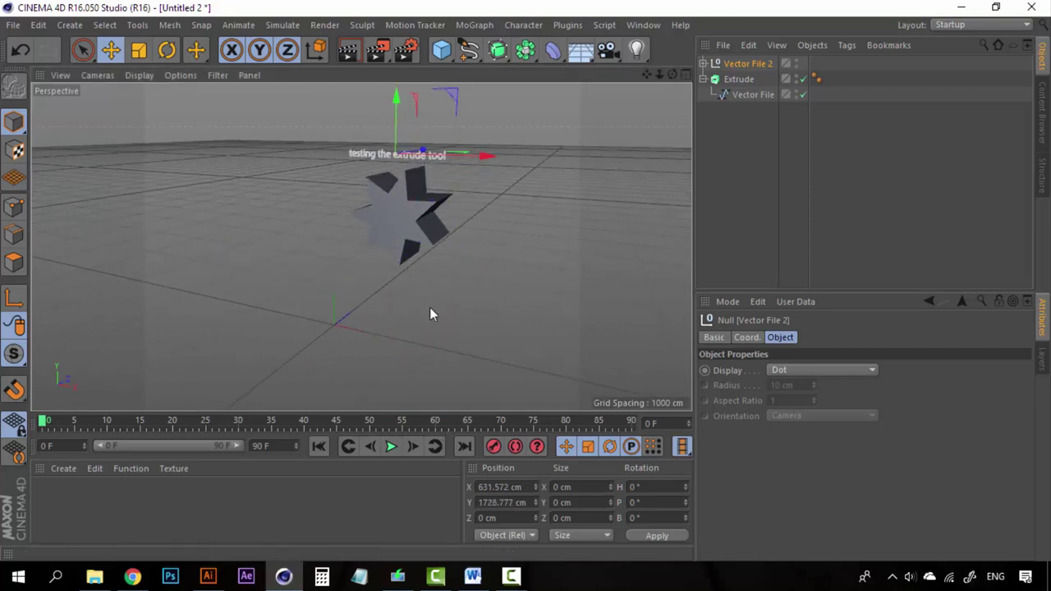
alt+drag(430, 307, 398, 241)
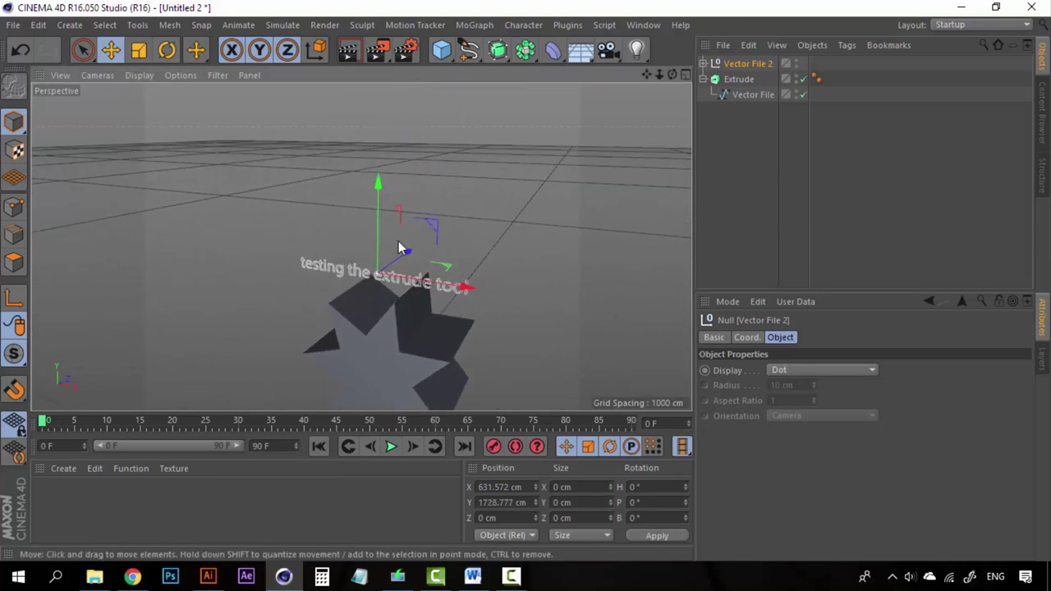
drag(380, 184, 380, 97)
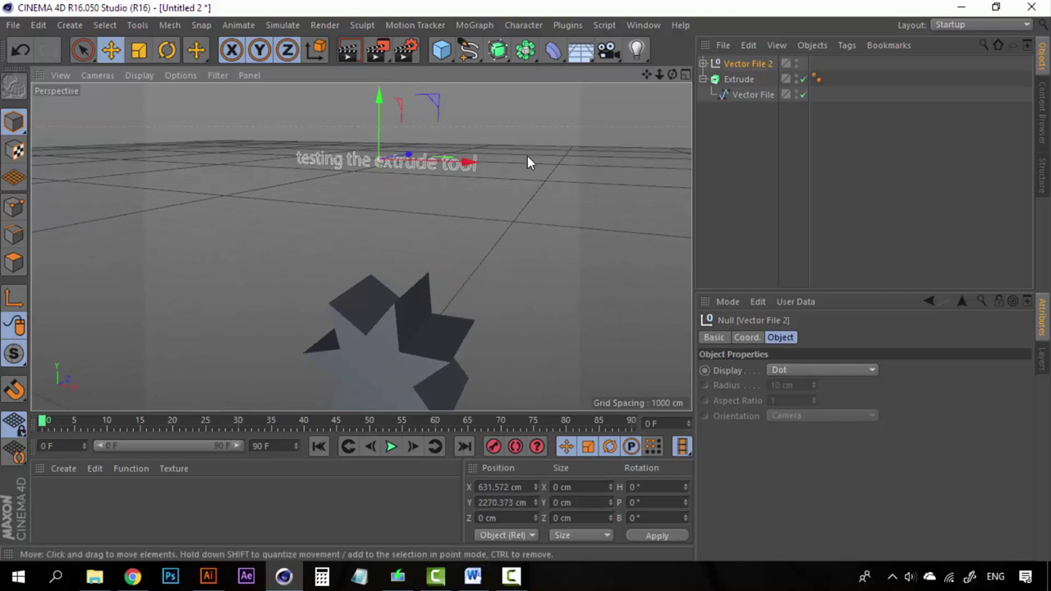
Step: Add a new Extrude.1 object and expand Vector File 2 to list its paths
click(498, 50)
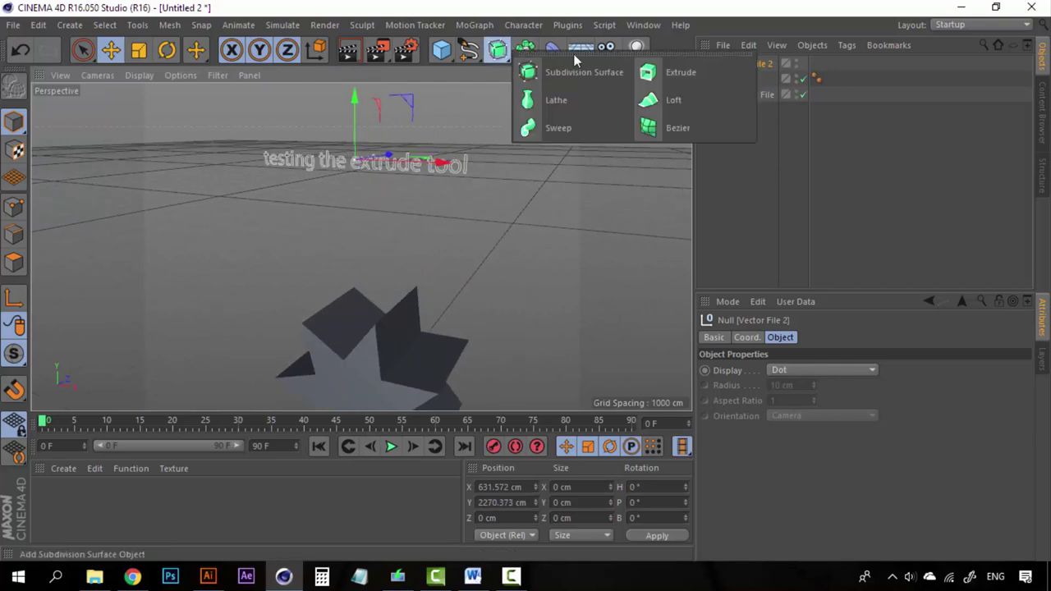
click(691, 78)
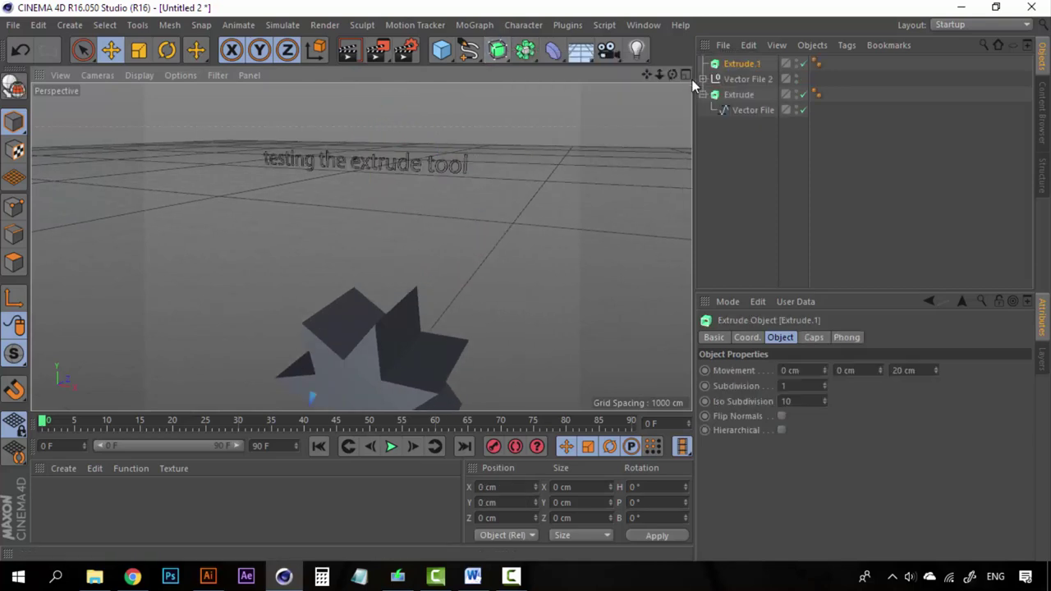
click(750, 78)
click(704, 80)
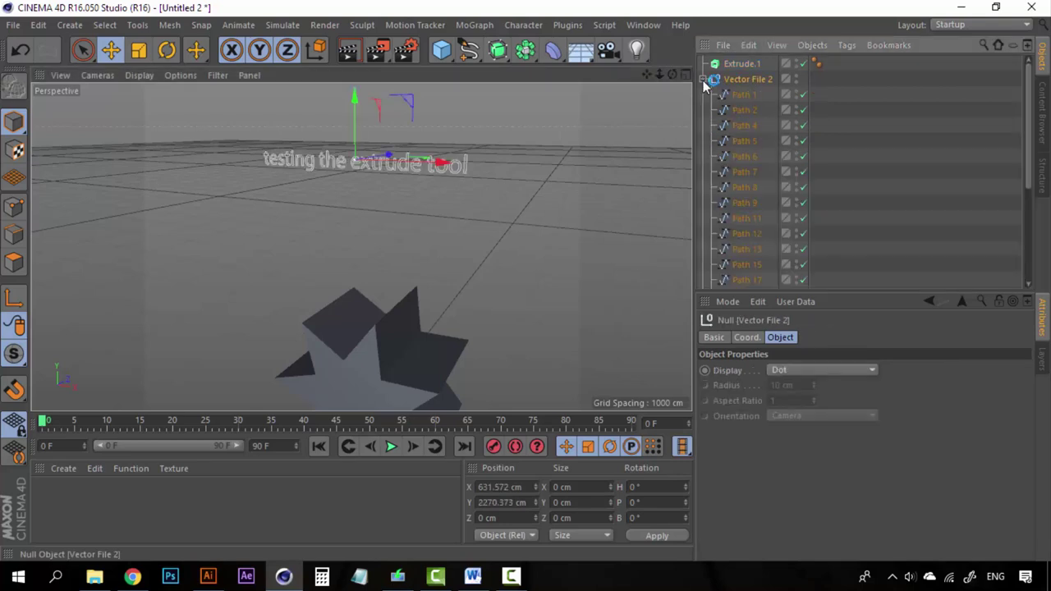
click(704, 80)
click(704, 79)
click(703, 80)
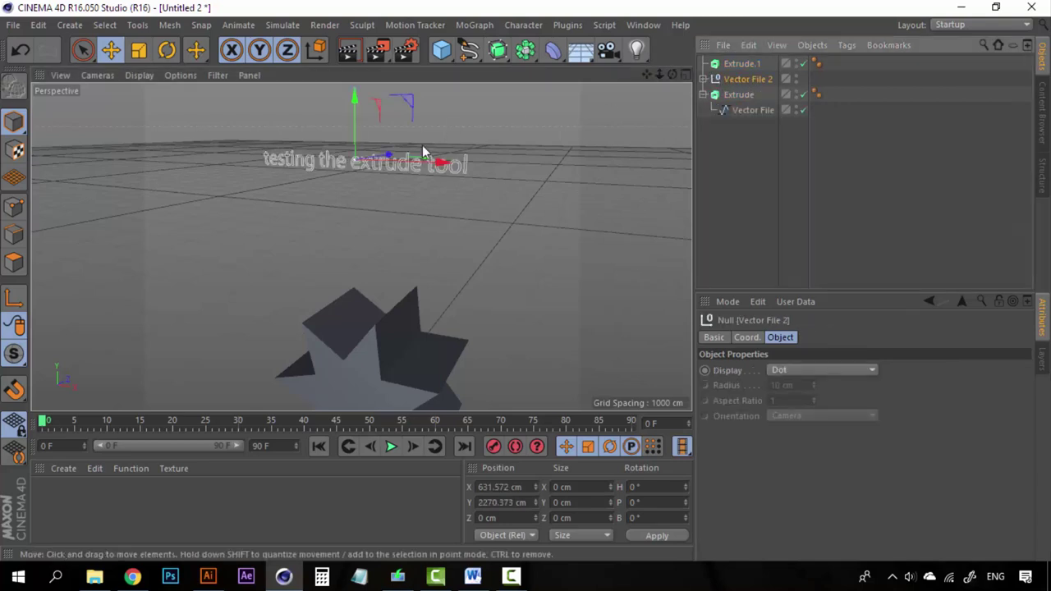
scroll(415, 158, up, 5)
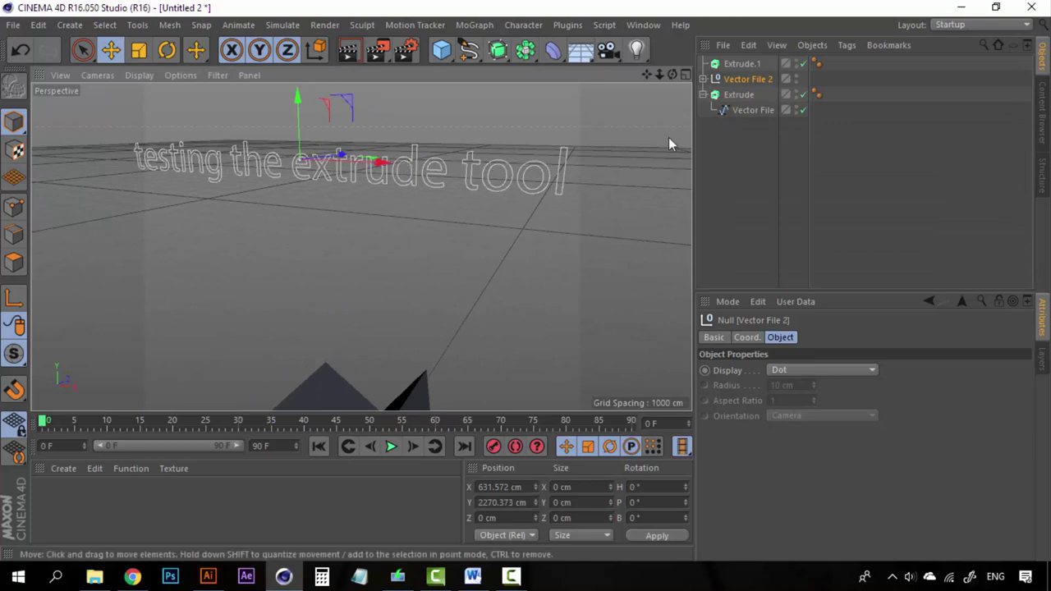
click(704, 80)
Step: Step through Path 1 to Path 9 to see which letter each forms
click(752, 94)
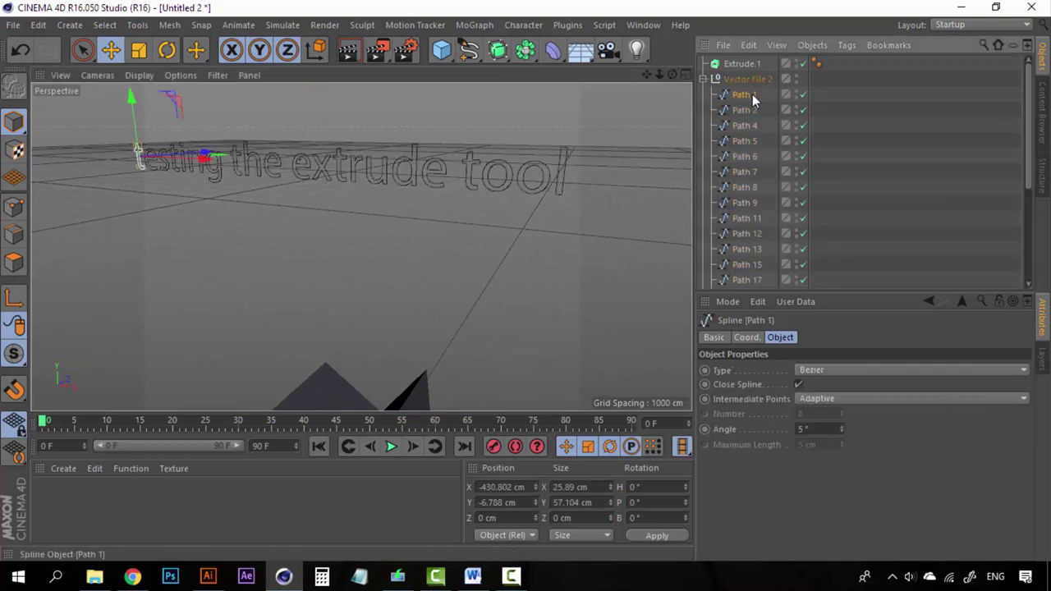
click(733, 79)
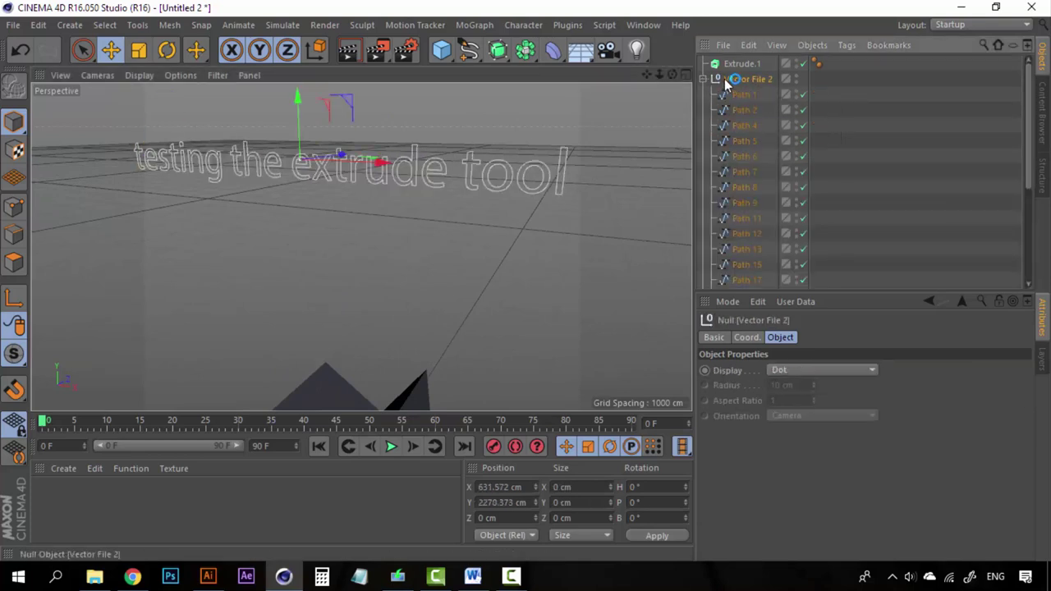
click(704, 79)
click(704, 79)
click(741, 97)
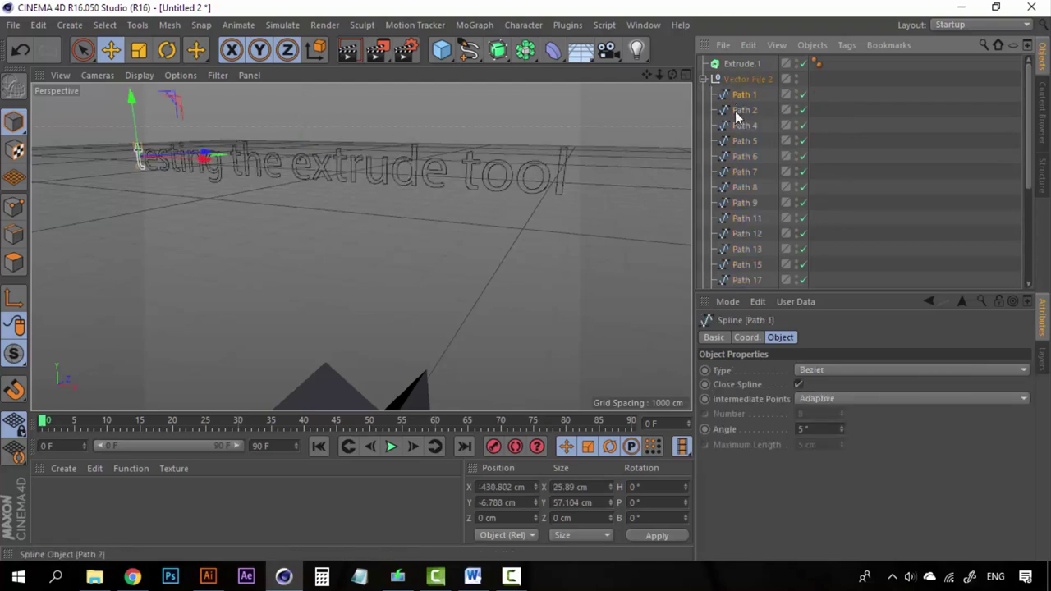
click(739, 110)
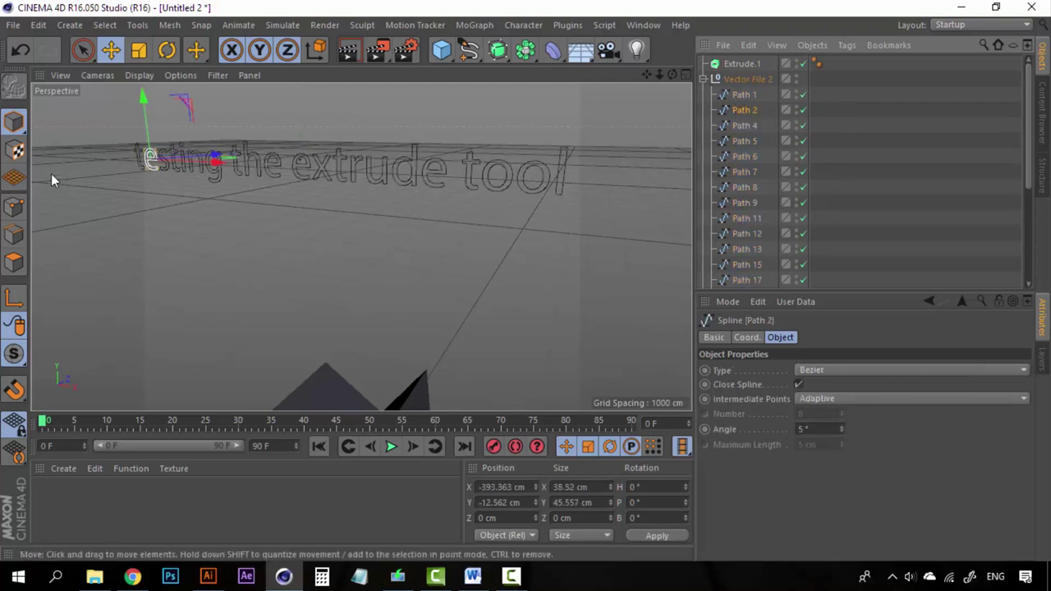
click(753, 125)
click(746, 141)
click(745, 157)
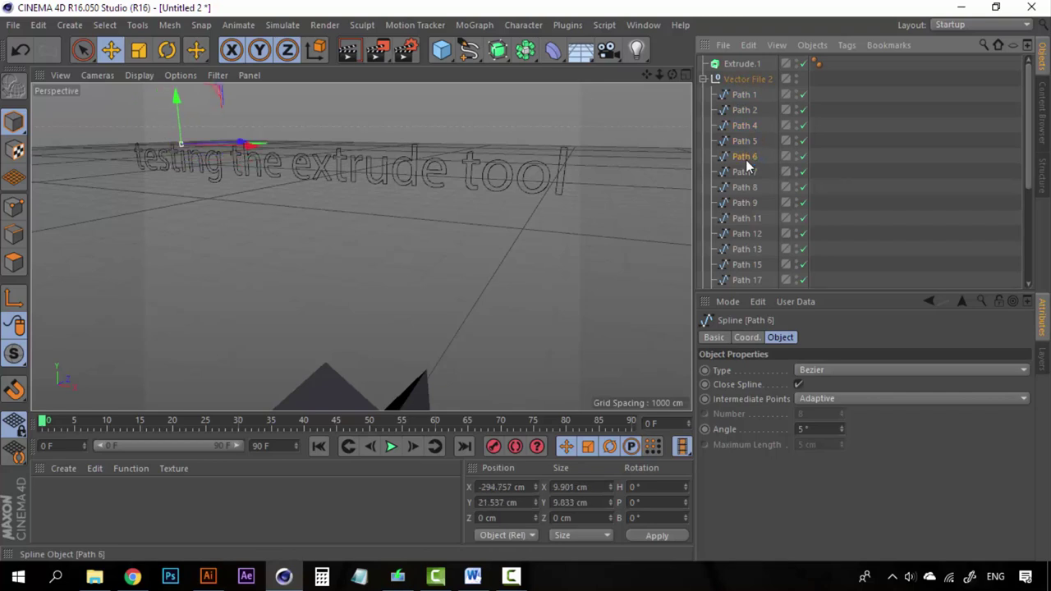
click(746, 173)
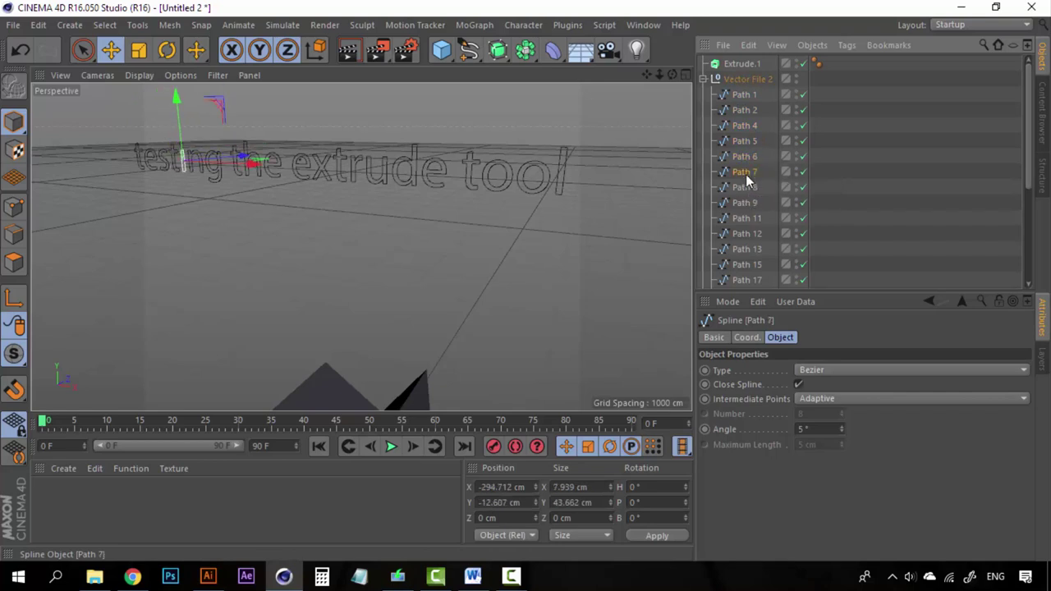
click(747, 187)
click(746, 203)
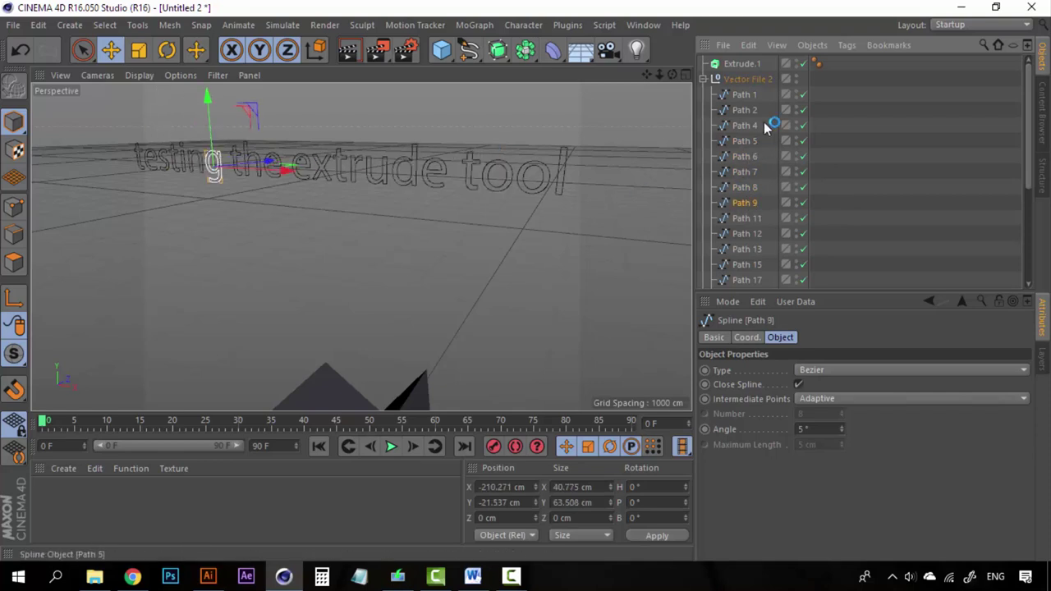
Step: Select all 22 letter paths, from Path 1 through Path 30
click(747, 79)
click(749, 64)
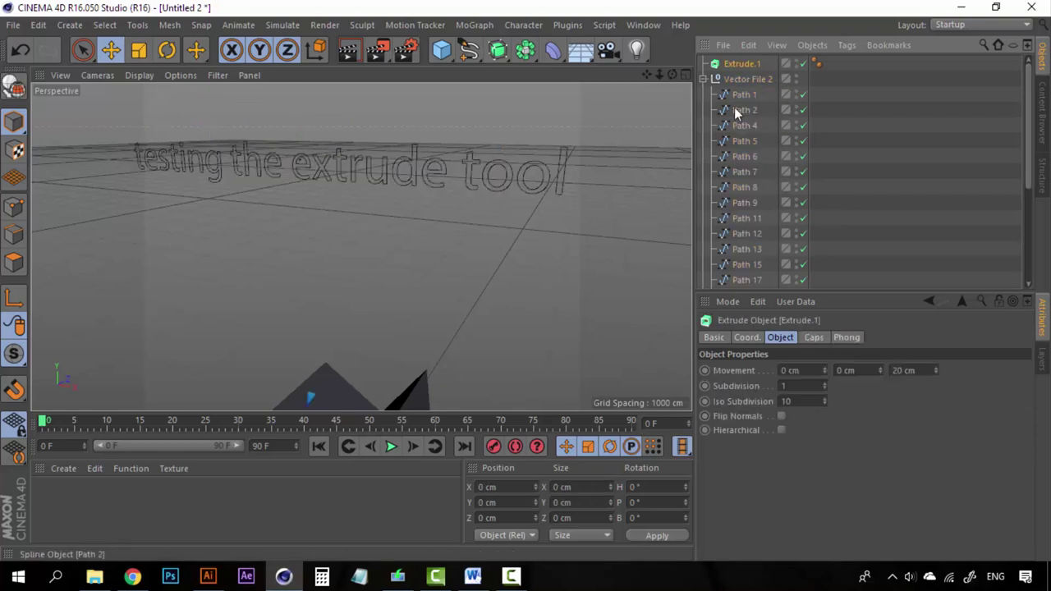
drag(741, 64, 747, 98)
click(746, 64)
scroll(749, 244, down, 5)
scroll(750, 244, up, 5)
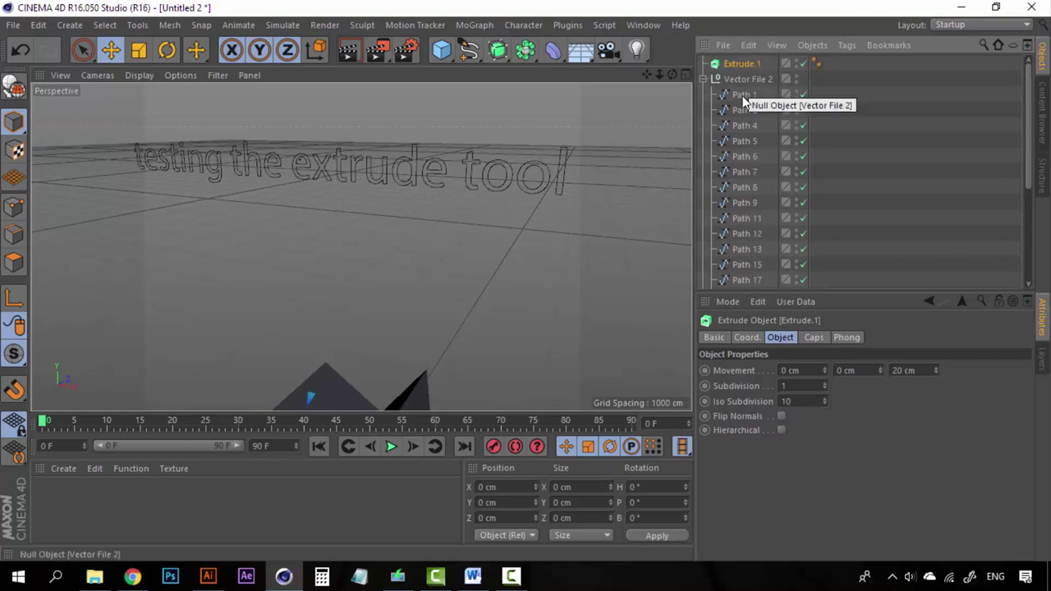
click(741, 96)
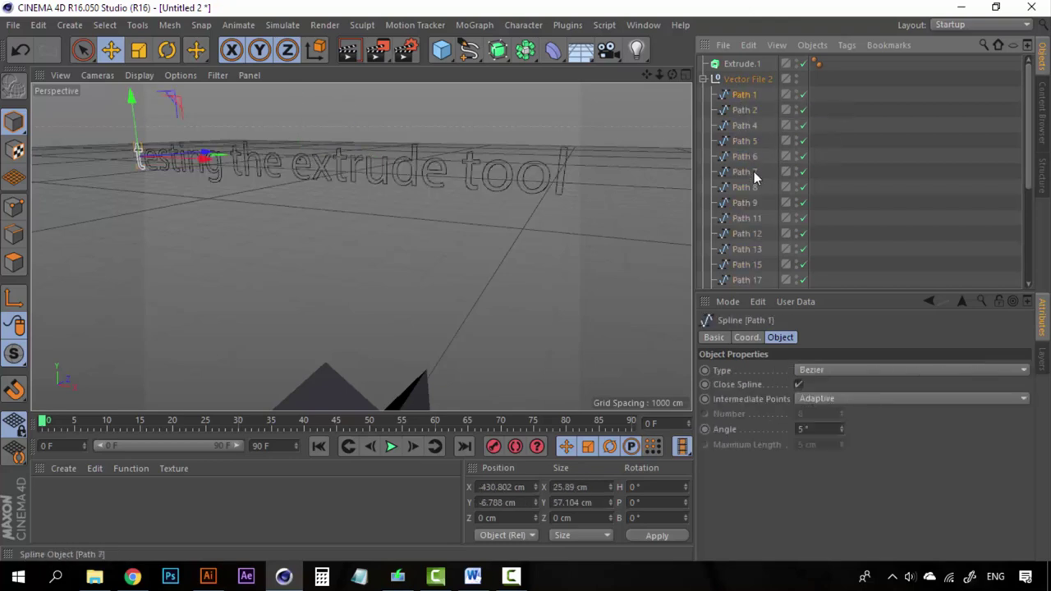
scroll(754, 181, down, 3)
shift+click(746, 252)
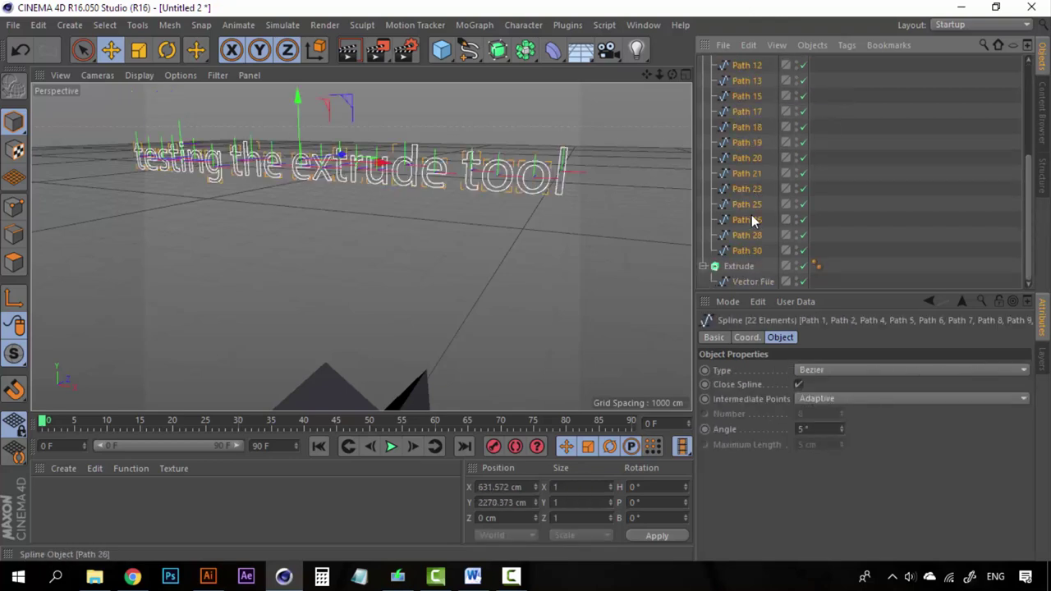
scroll(751, 214, up, 4)
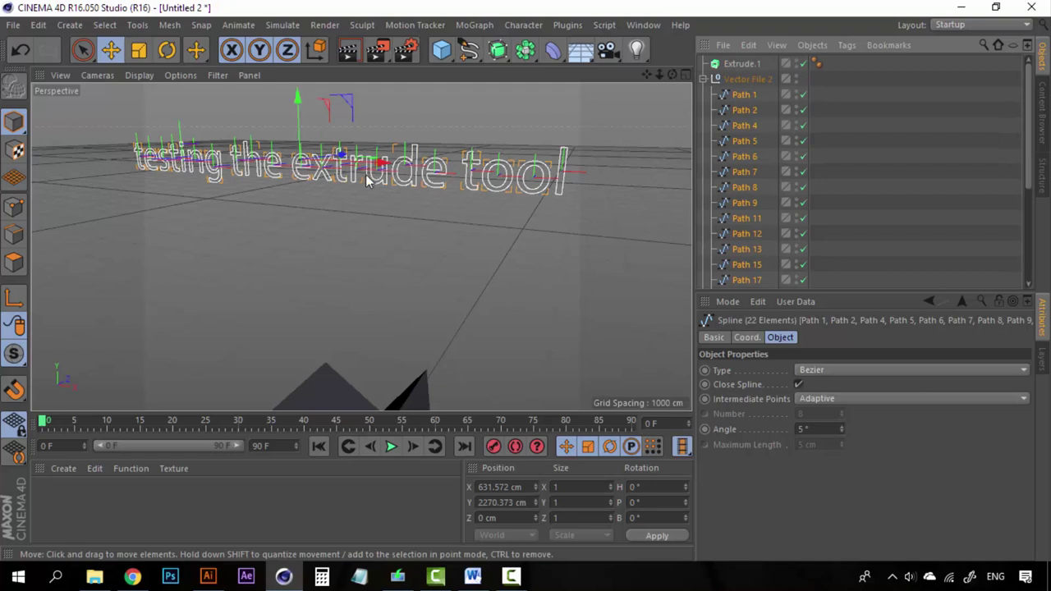
Step: Connect the letter paths into Path 1.1 with Connect Objects + Delete and parent it under Extrude.1
right_click(750, 99)
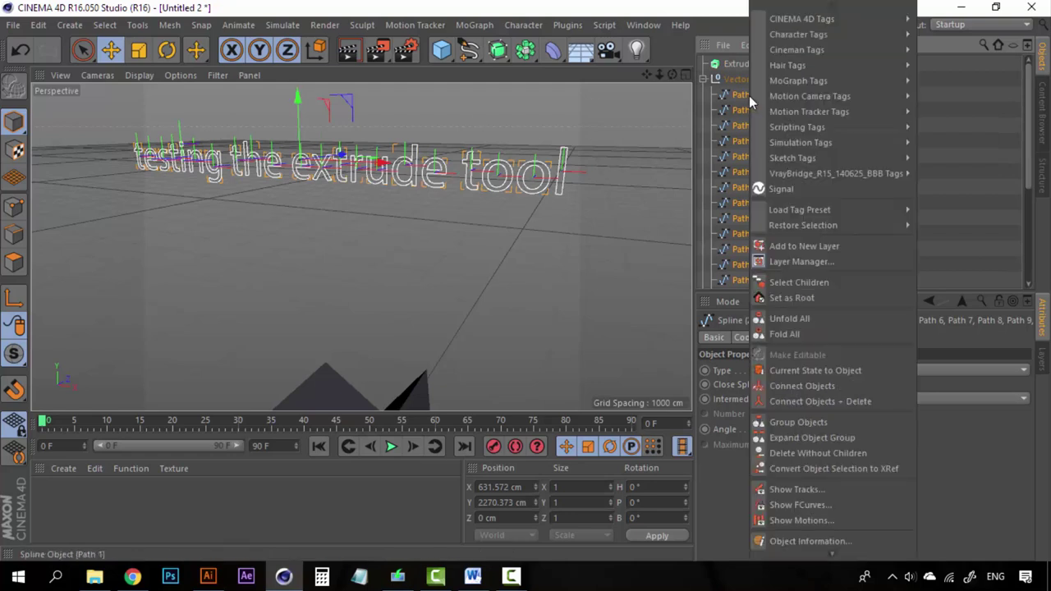
click(793, 403)
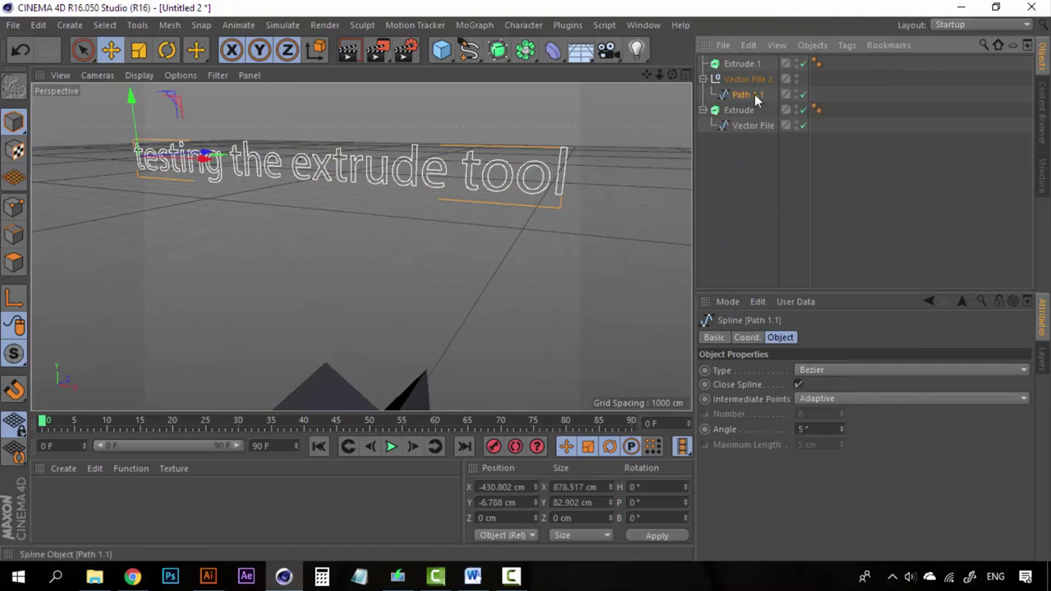
drag(746, 61, 745, 62)
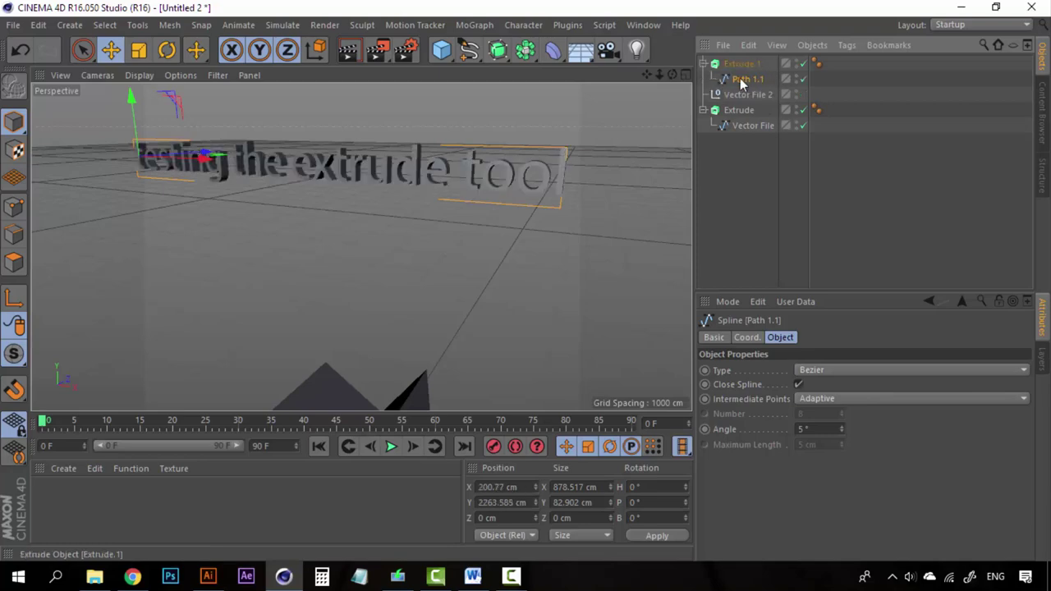
scroll(354, 143, up, 5)
scroll(378, 175, down, 5)
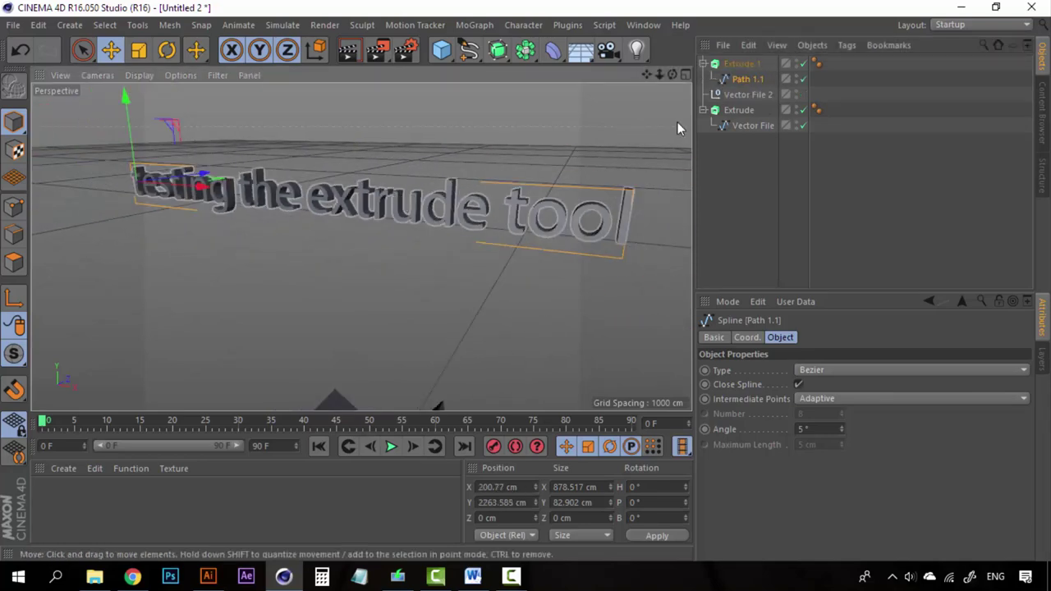
click(208, 576)
Step: Open the Texto Fill [Converted] document and view the coffee lettering at 100%
click(205, 62)
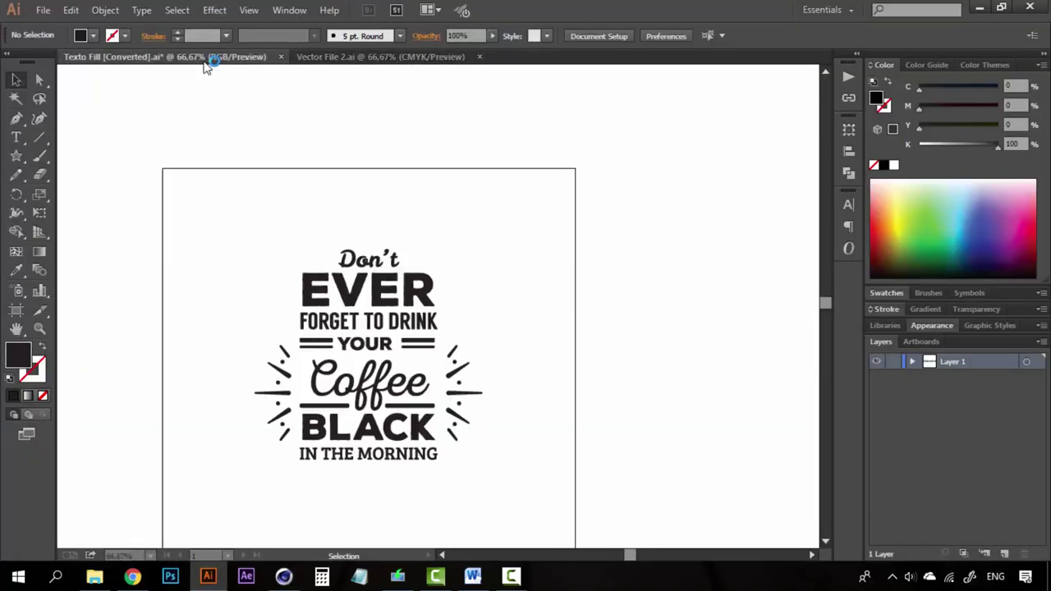
drag(423, 401, 427, 309)
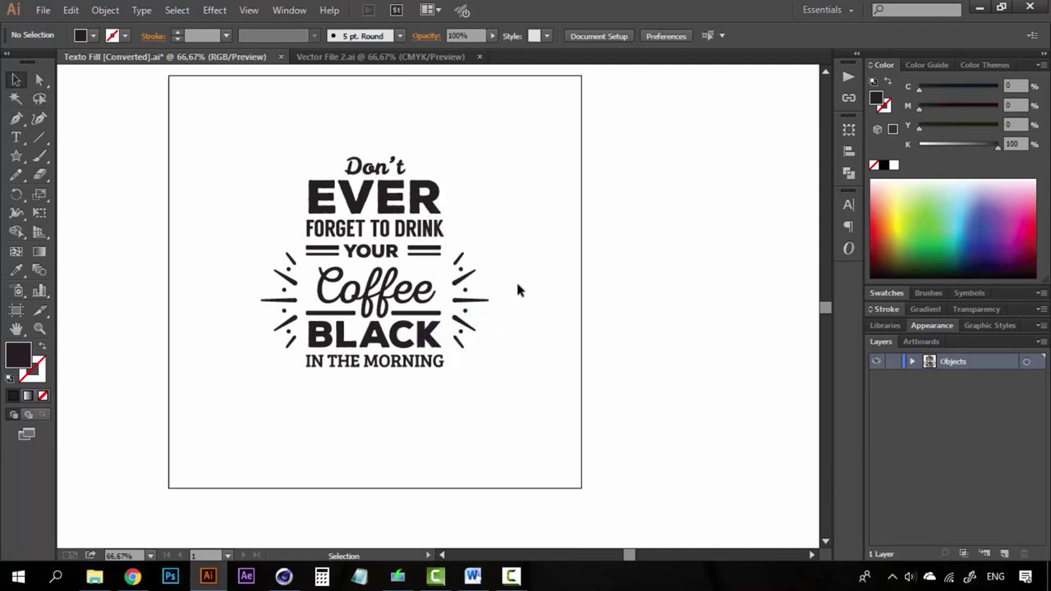
key(z)
click(407, 254)
click(422, 331)
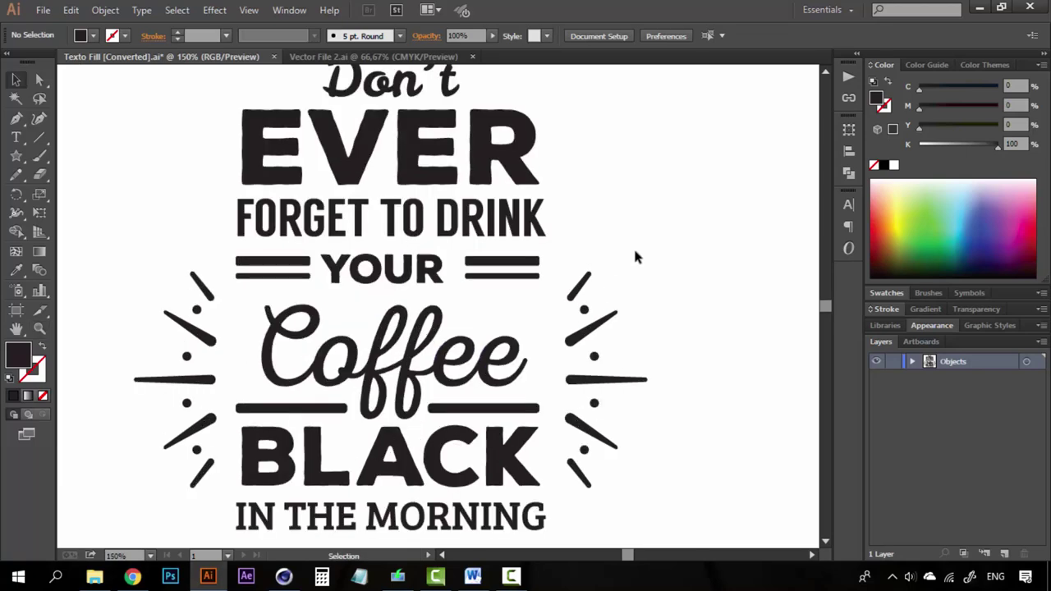
key(v)
key(ctrl+1)
drag(473, 235, 477, 291)
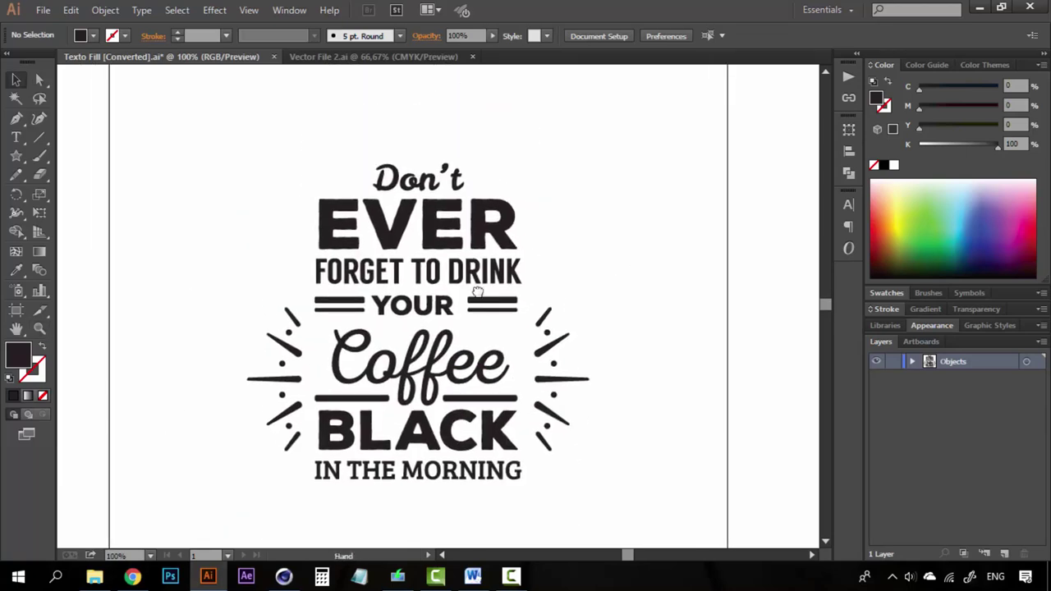
Step: Switch to the Test.c4d scene and orbit around the red-and-pink extruded coffee lettering
click(283, 576)
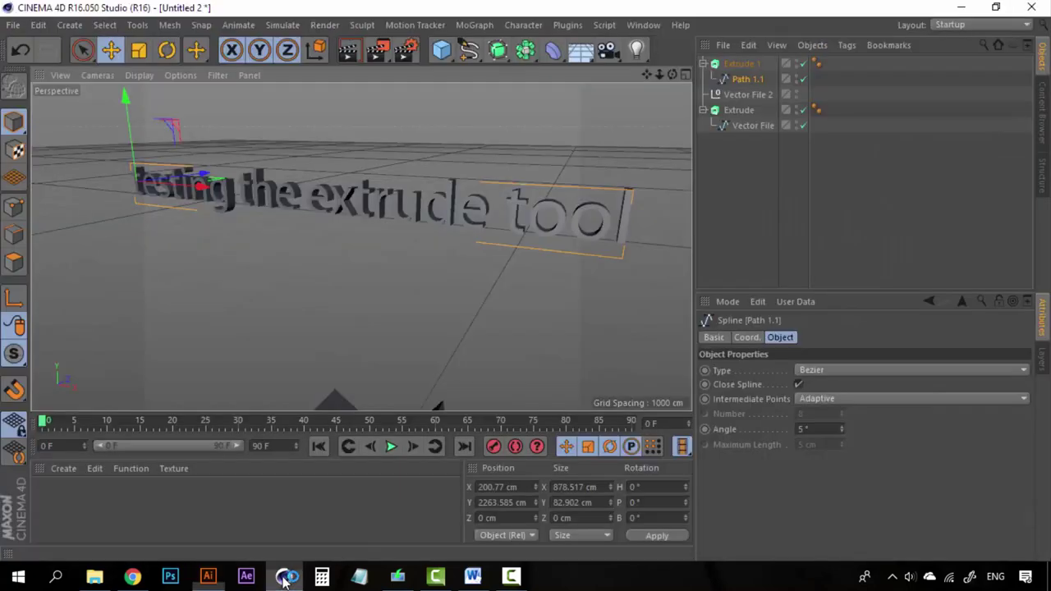
click(643, 25)
click(646, 374)
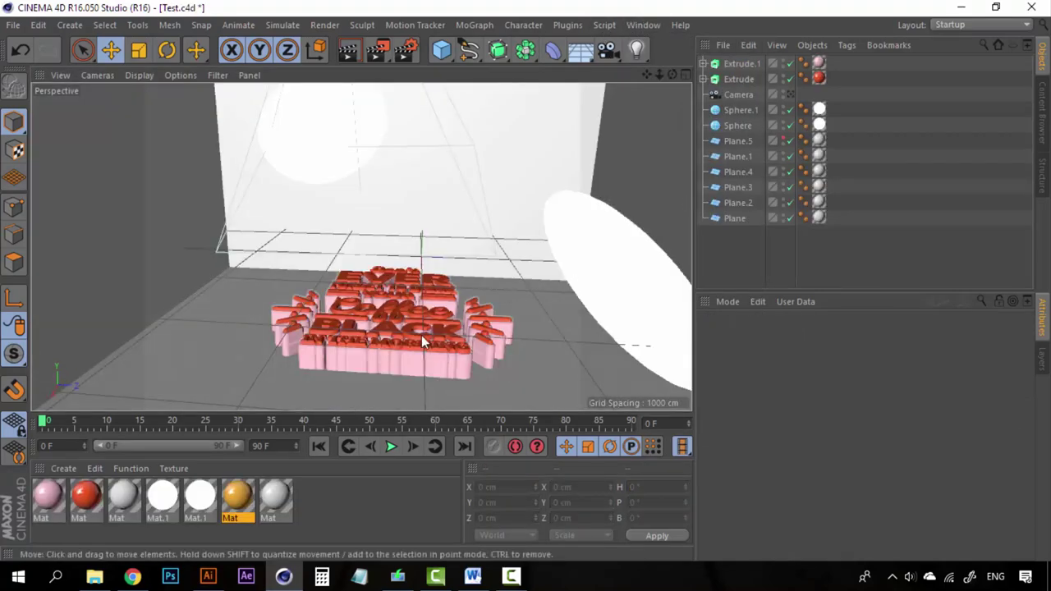
scroll(446, 365, up, 5)
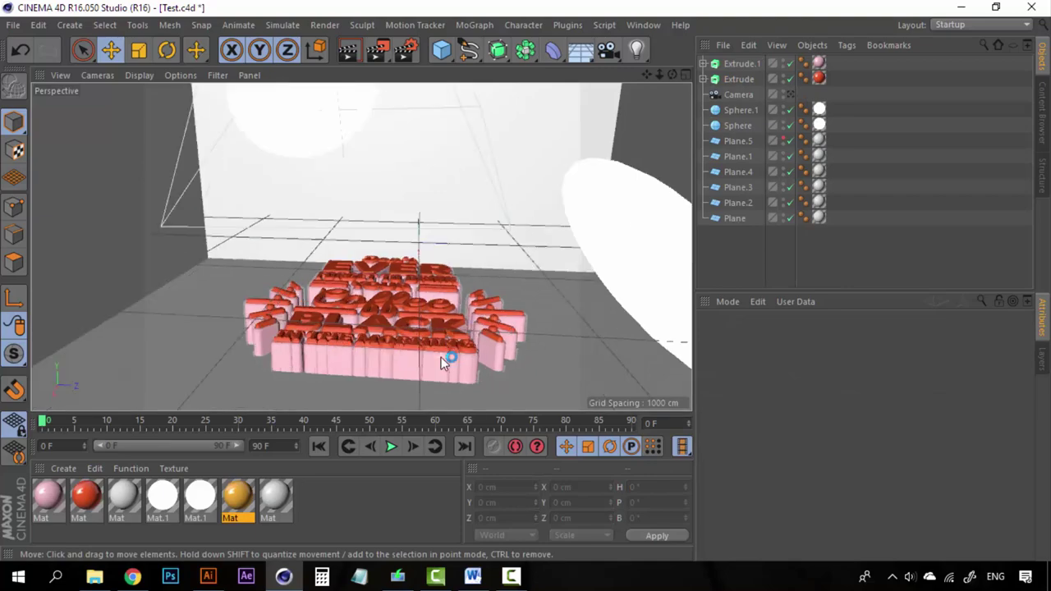
alt+drag(450, 236, 486, 271)
scroll(452, 303, up, 3)
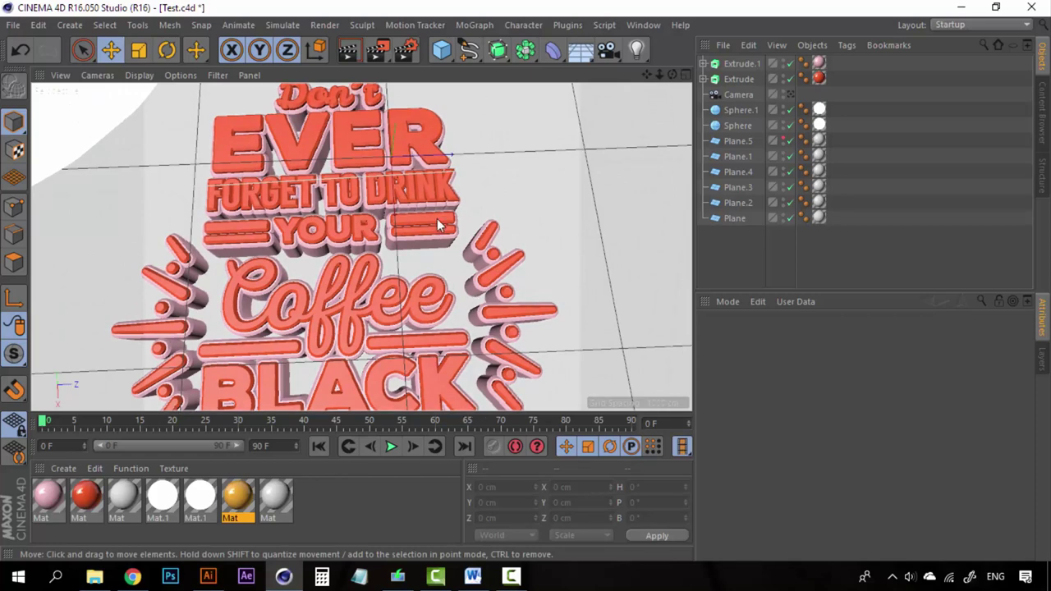
alt+drag(367, 302, 363, 274)
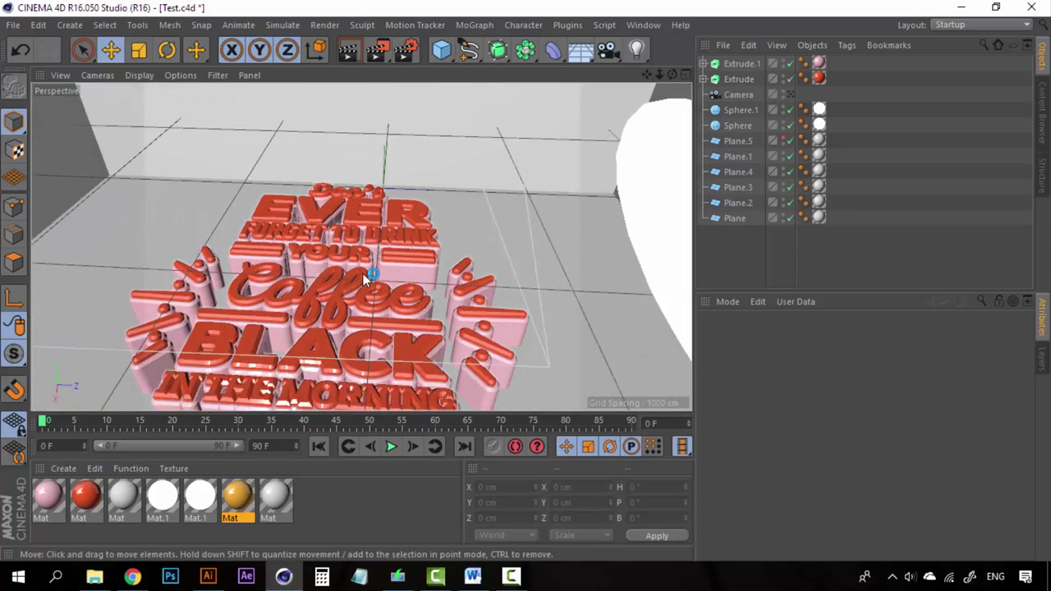
click(208, 576)
Step: Clear the selection and zoom the Texto Fill artboard to 66.67%
click(655, 260)
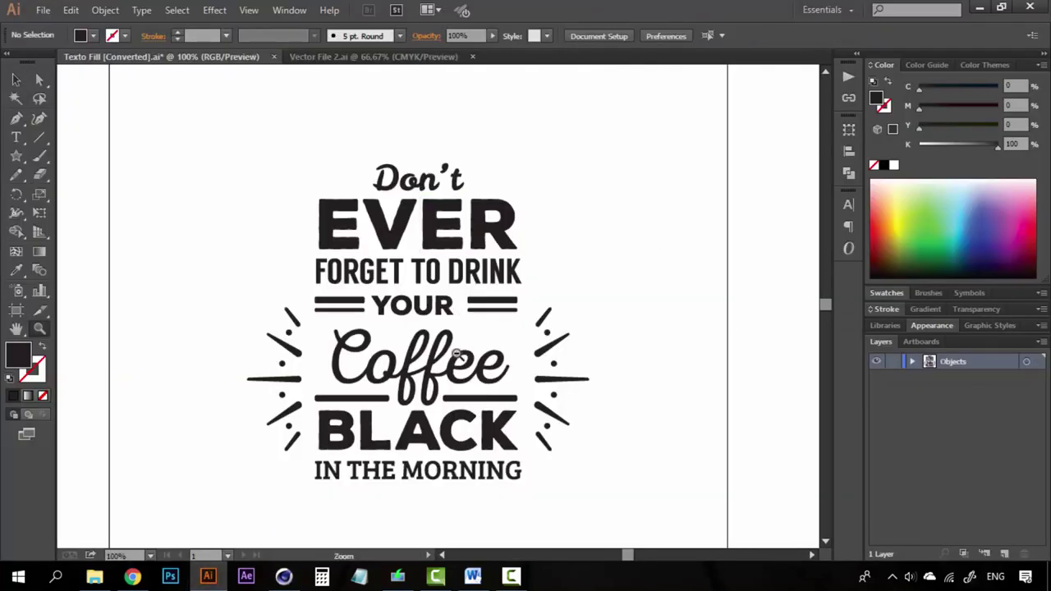
key(ctrl+minus)
key(ctrl+minus)
key(ctrl+plus)
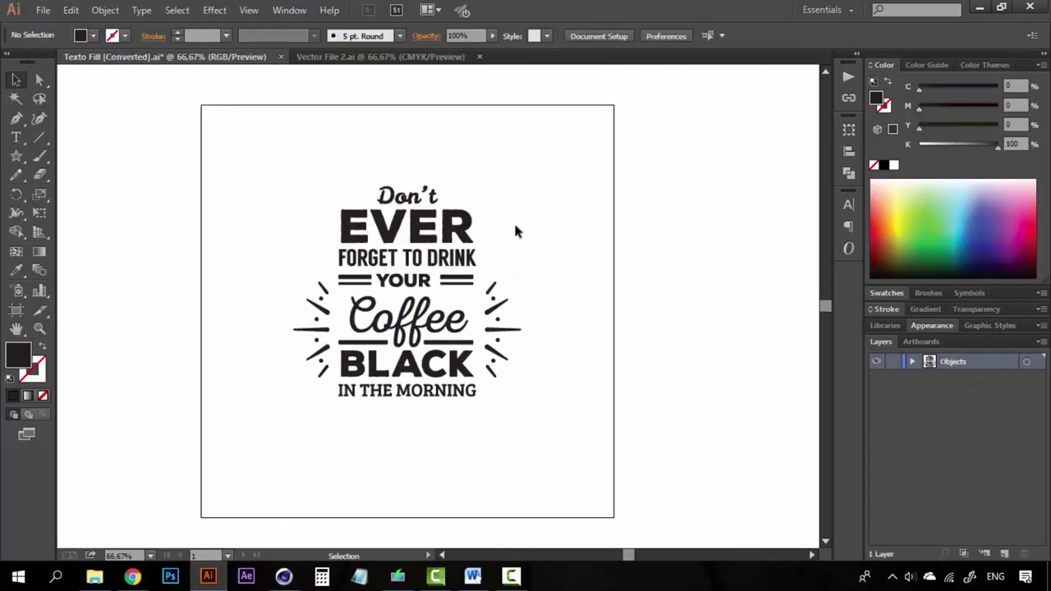